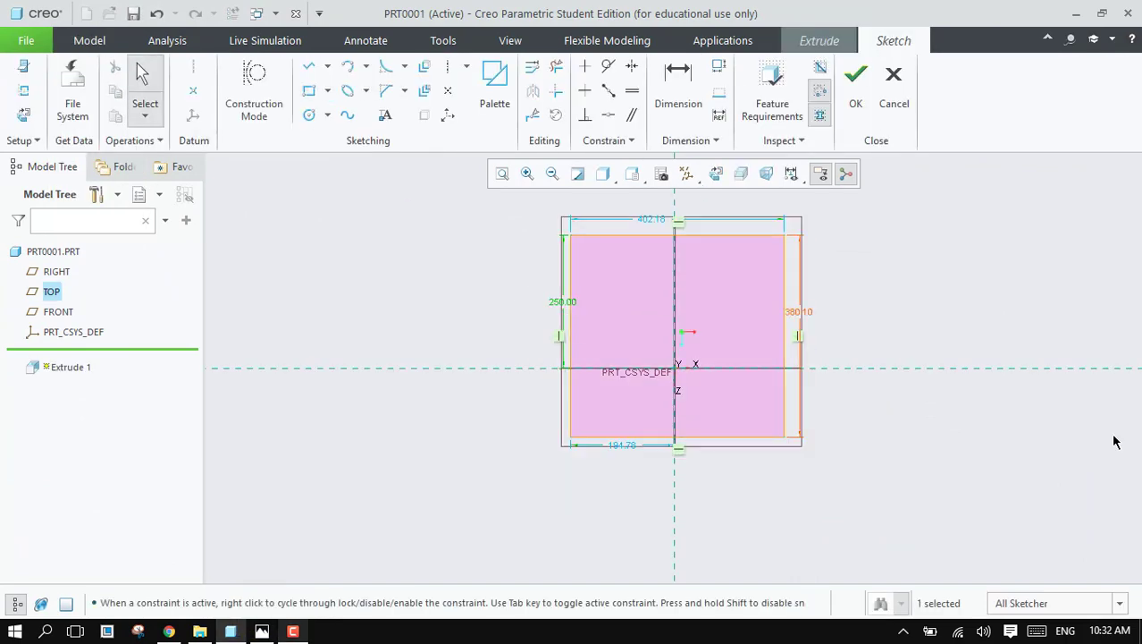
Step: Set the base rectangle's width to 500 and complete the 20-thick symmetric extrusion of the plate
{"action": "double_click", "coordinate": [652, 211]}
{"action": "type", "text": "5"}
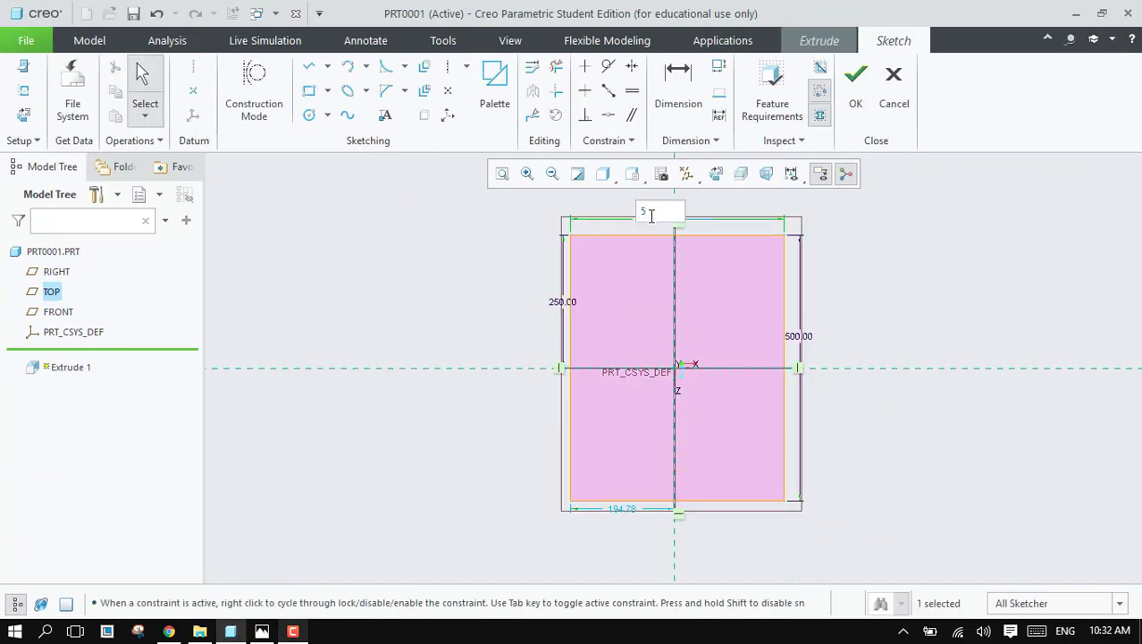
{"action": "type", "text": "00"}
{"action": "key", "text": "Return"}
{"action": "left_click", "coordinate": [856, 89]}
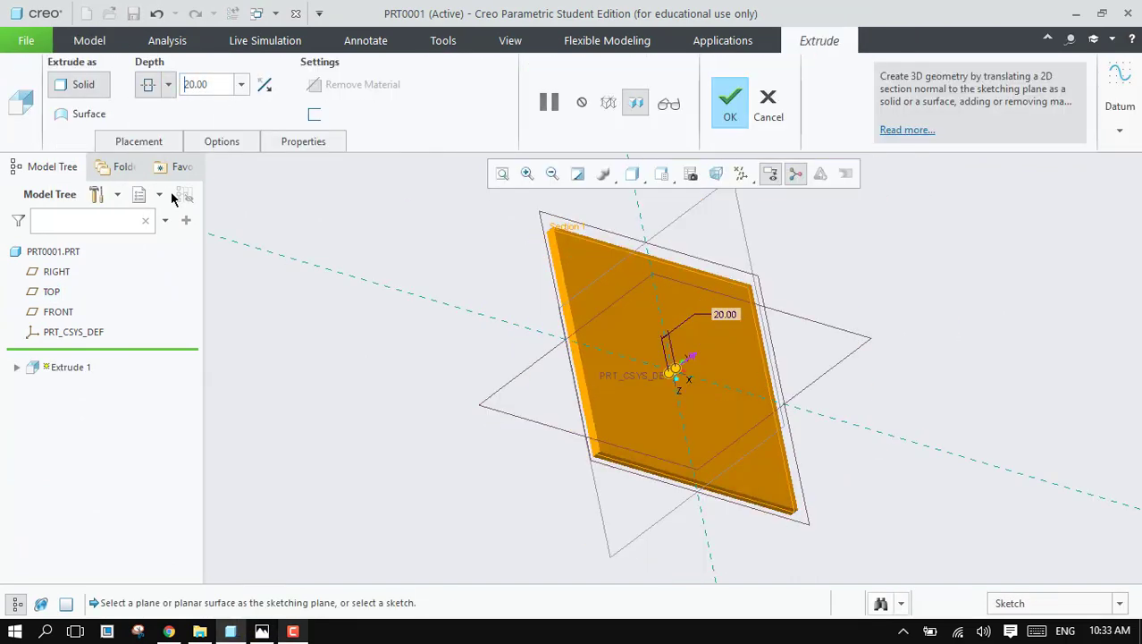
{"action": "left_click", "coordinate": [731, 100]}
Step: Start an extrude on the plate's large face and sketch a circle about 38.6 in diameter in the upper-left quadrant
{"action": "middle_click_drag", "start_coordinate": [483, 272], "coordinate": [461, 315]}
{"action": "left_click", "coordinate": [461, 316]}
{"action": "left_click", "coordinate": [563, 284]}
{"action": "left_click", "coordinate": [450, 85]}
{"action": "left_click", "coordinate": [717, 173]}
{"action": "left_click", "coordinate": [309, 115]}
{"action": "left_click", "coordinate": [591, 274]}
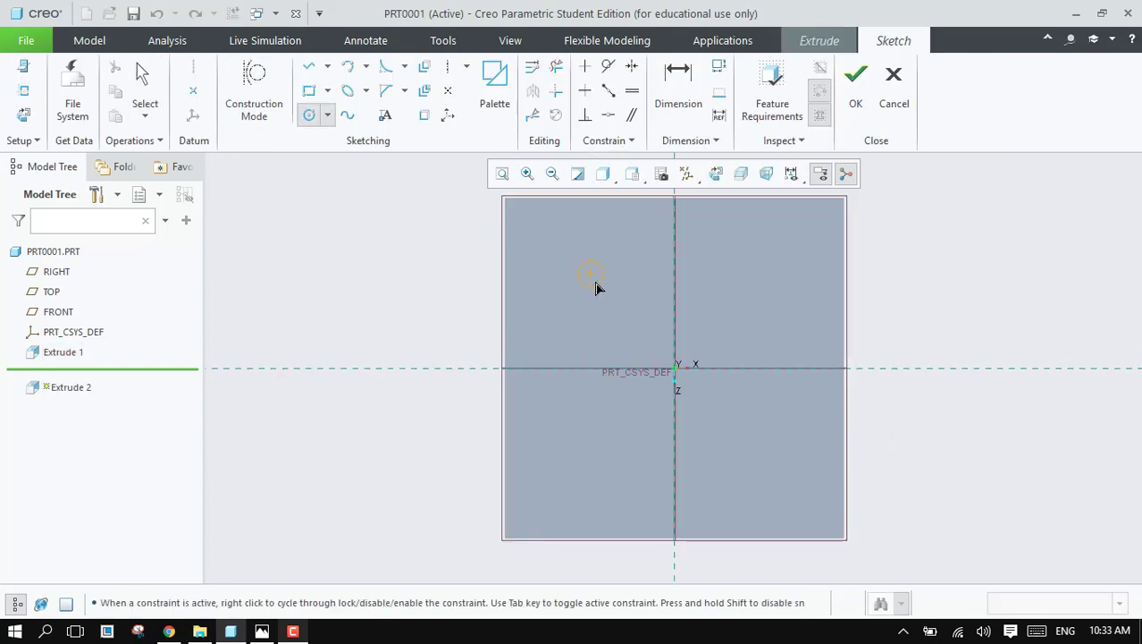
{"action": "left_click", "coordinate": [597, 287]}
{"action": "middle_click", "coordinate": [597, 287]}
Step: Set the circle's vertical distance from the horizontal reference to 128 and complete the hole cut
{"action": "double_click", "coordinate": [586, 313]}
{"action": "type", "text": "128"}
{"action": "key", "text": "Return"}
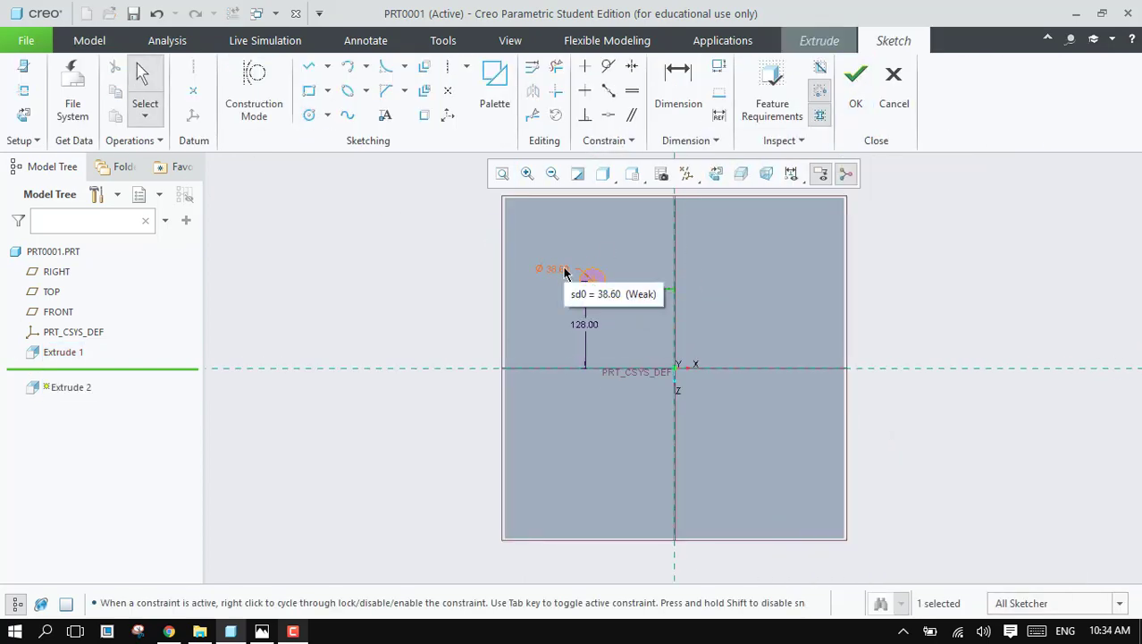
{"action": "middle_click", "coordinate": [626, 313]}
{"action": "middle_click", "coordinate": [527, 290]}
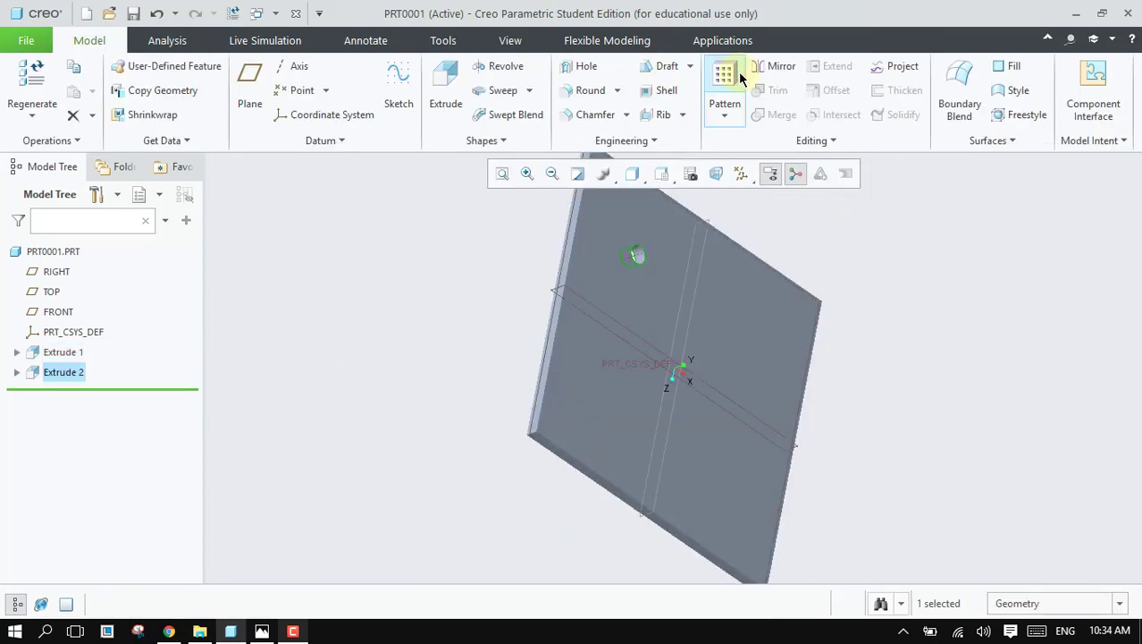
Step: Pattern the hole with an axis pattern of 8 members over 360° around the coordinate system's Y axis
{"action": "left_click", "coordinate": [725, 79]}
{"action": "left_click", "coordinate": [91, 85]}
{"action": "left_click", "coordinate": [85, 134]}
{"action": "scroll", "coordinate": [677, 348], "scroll_direction": "down", "scroll_amount": 5}
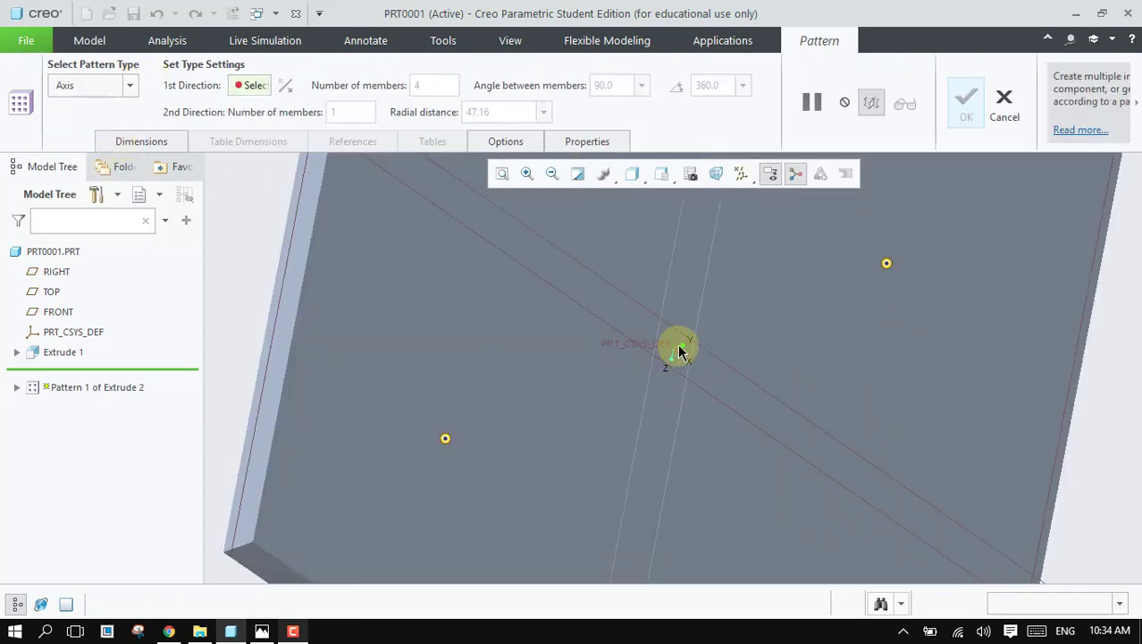
{"action": "left_click", "coordinate": [678, 349]}
{"action": "key", "text": "ctrl+d"}
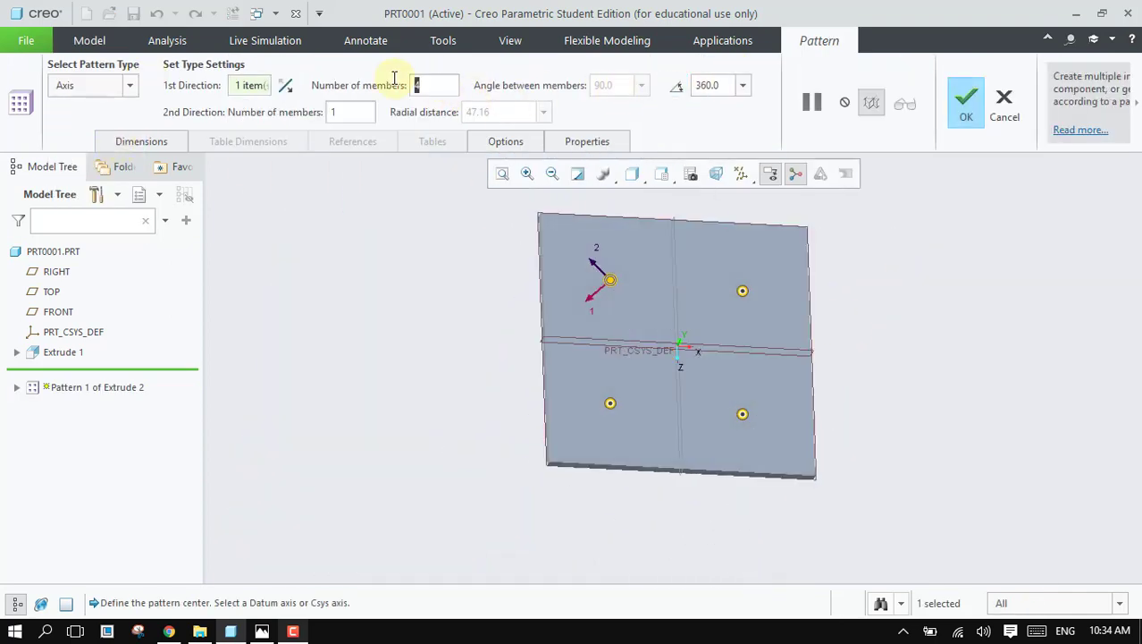
{"action": "type", "text": "8"}
{"action": "key", "text": "Return"}
{"action": "left_click", "coordinate": [965, 107]}
Step: Change the model's display style to shaded with edges
{"action": "scroll", "coordinate": [809, 277], "scroll_direction": "down", "scroll_amount": 3}
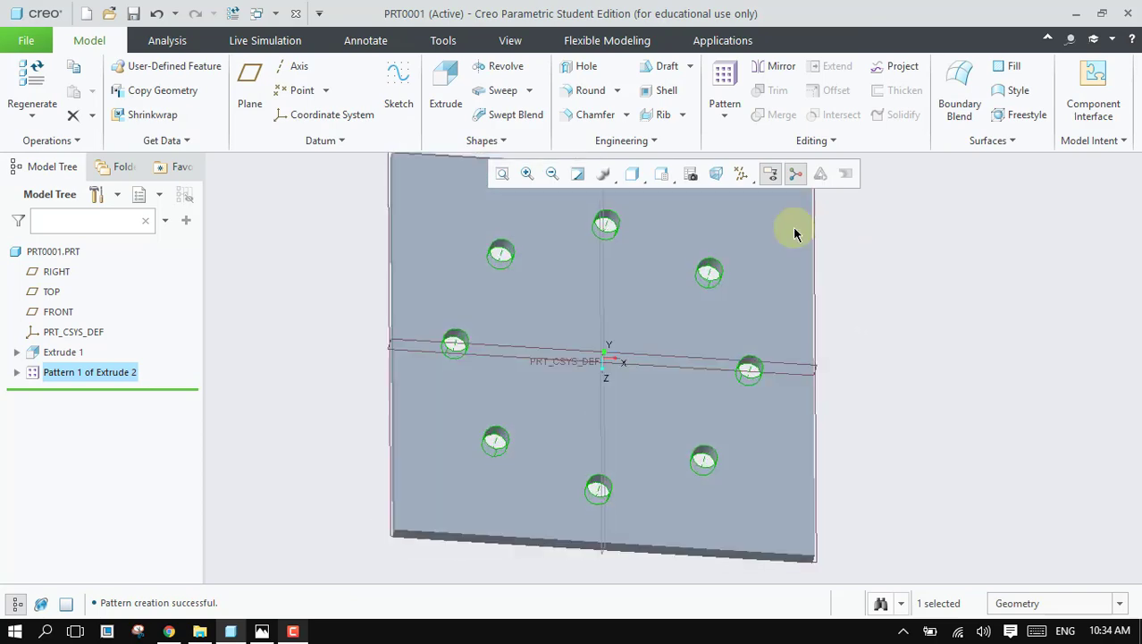
{"action": "left_click", "coordinate": [632, 174]}
{"action": "left_click", "coordinate": [474, 218]}
{"action": "middle_click_drag", "start_coordinate": [879, 269], "coordinate": [469, 184]}
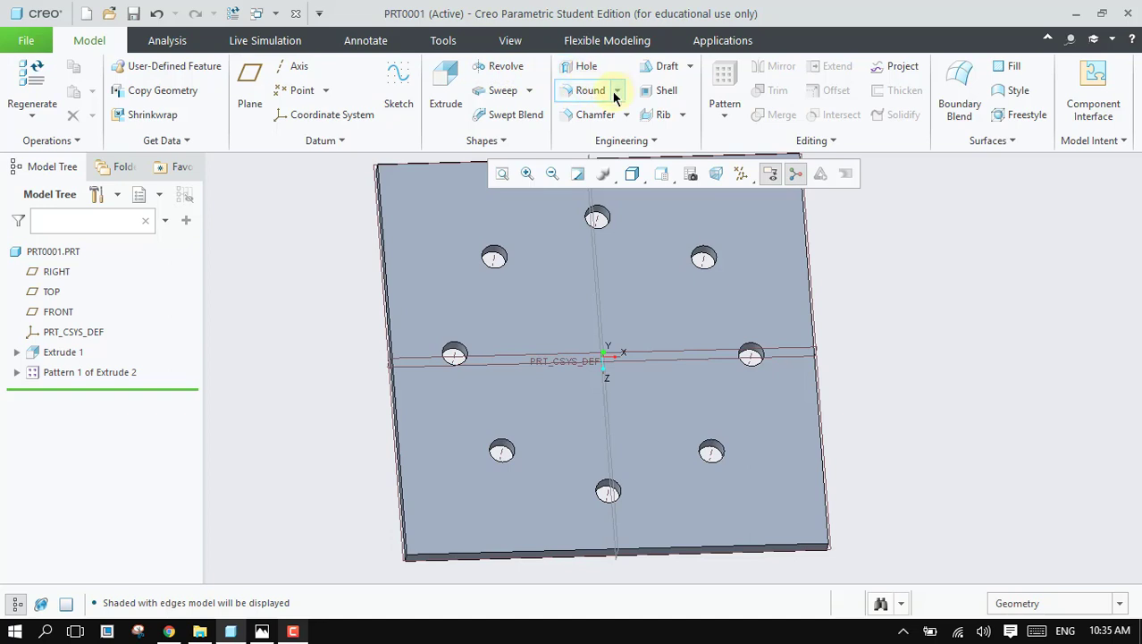
Step: Chamfer the edge of the upper-left hole, where the pattern starts, with a D x D chamfer of 8
{"action": "left_click", "coordinate": [595, 115]}
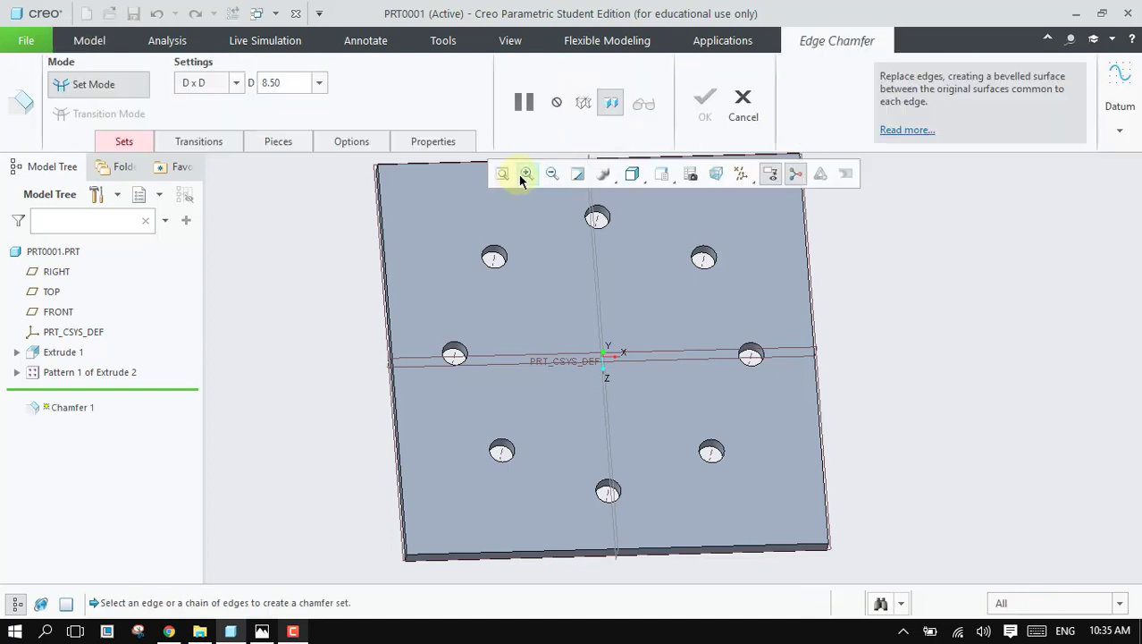
{"action": "left_click", "coordinate": [498, 253]}
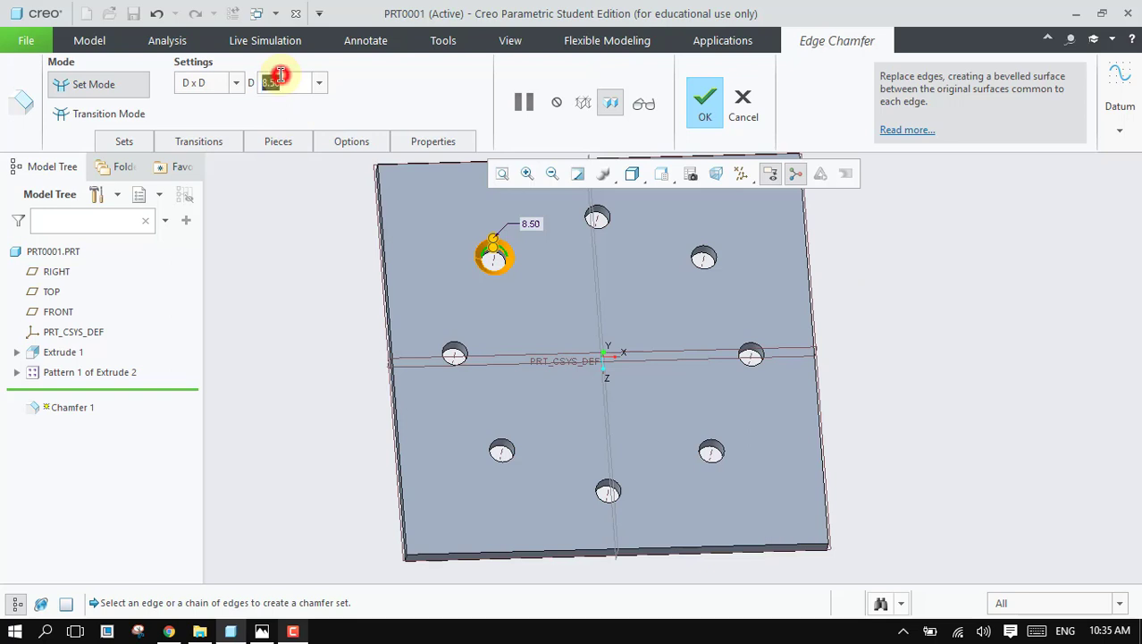
{"action": "type", "text": "8"}
{"action": "key", "text": "Return"}
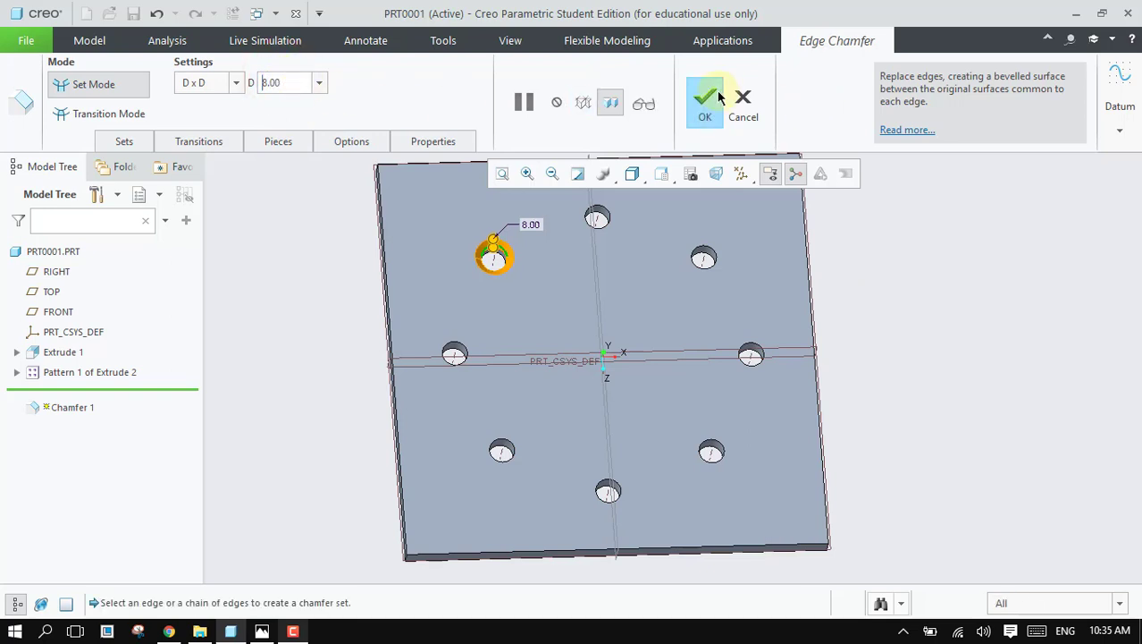
{"action": "left_click", "coordinate": [705, 117]}
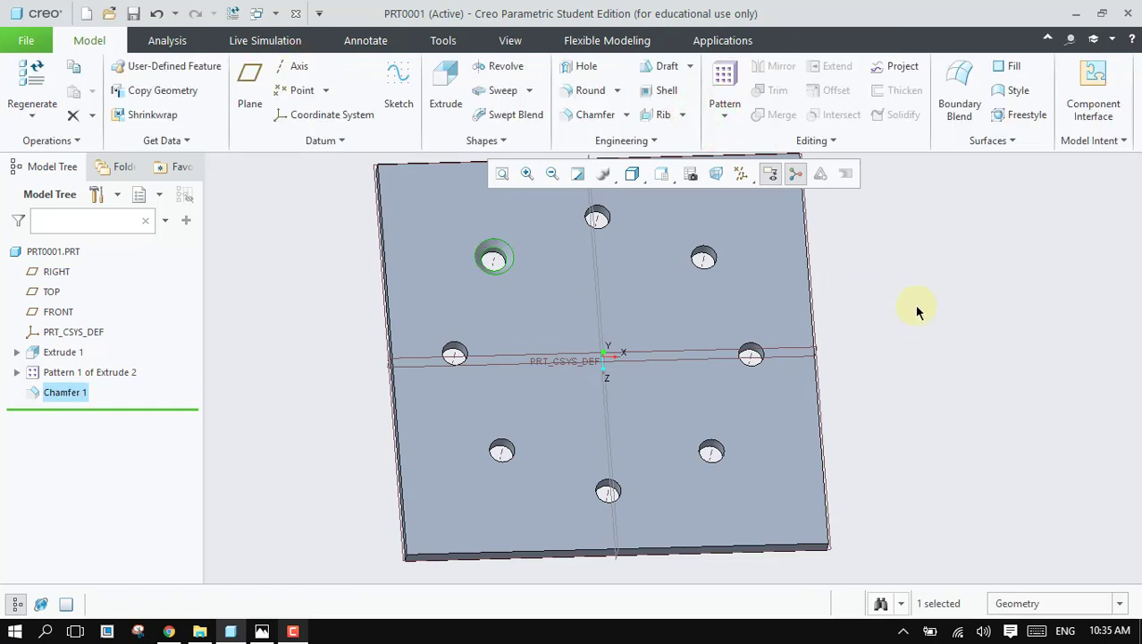
{"action": "left_click", "coordinate": [895, 285]}
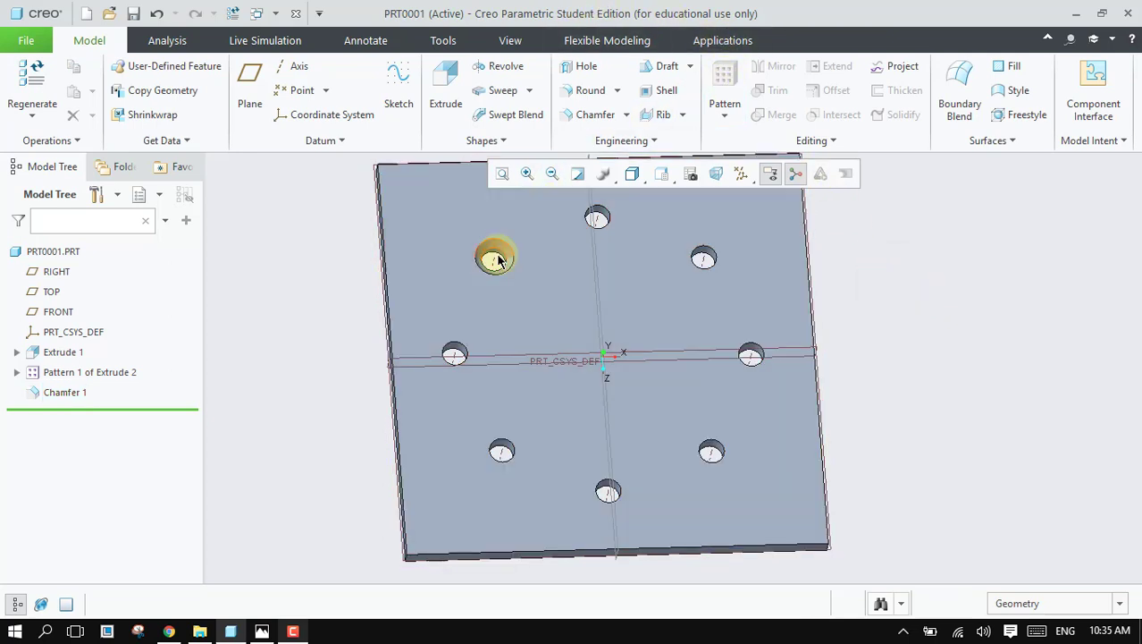
Step: Pattern the hole's chamfer as a reference pattern so it follows the existing hole pattern
{"action": "left_click", "coordinate": [82, 396]}
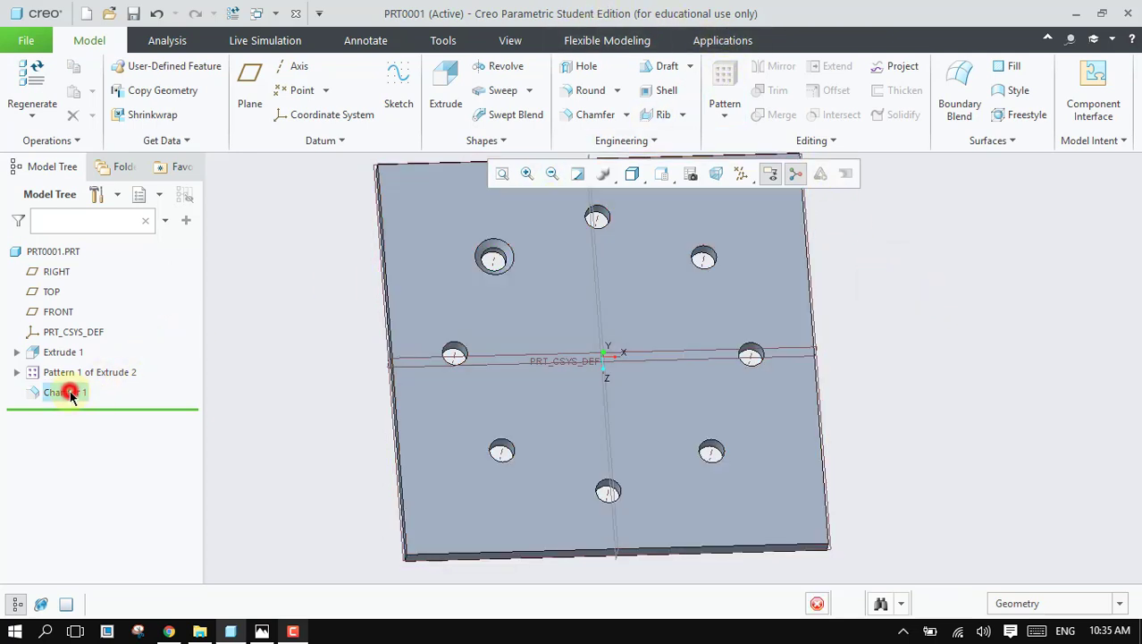
{"action": "left_click", "coordinate": [724, 79]}
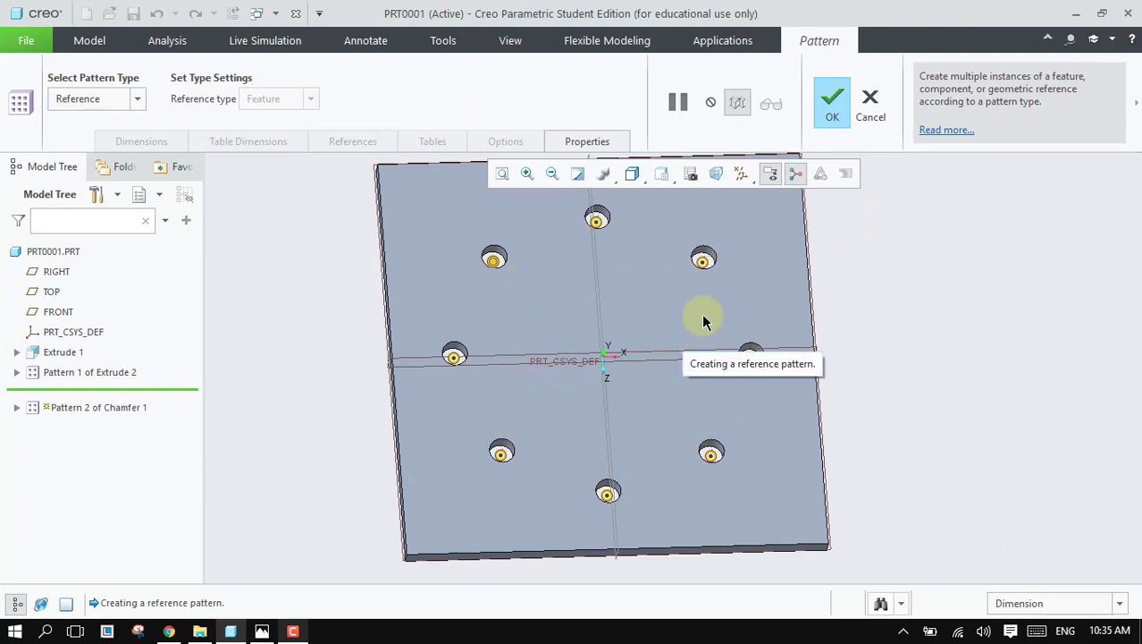
{"action": "left_click", "coordinate": [833, 102]}
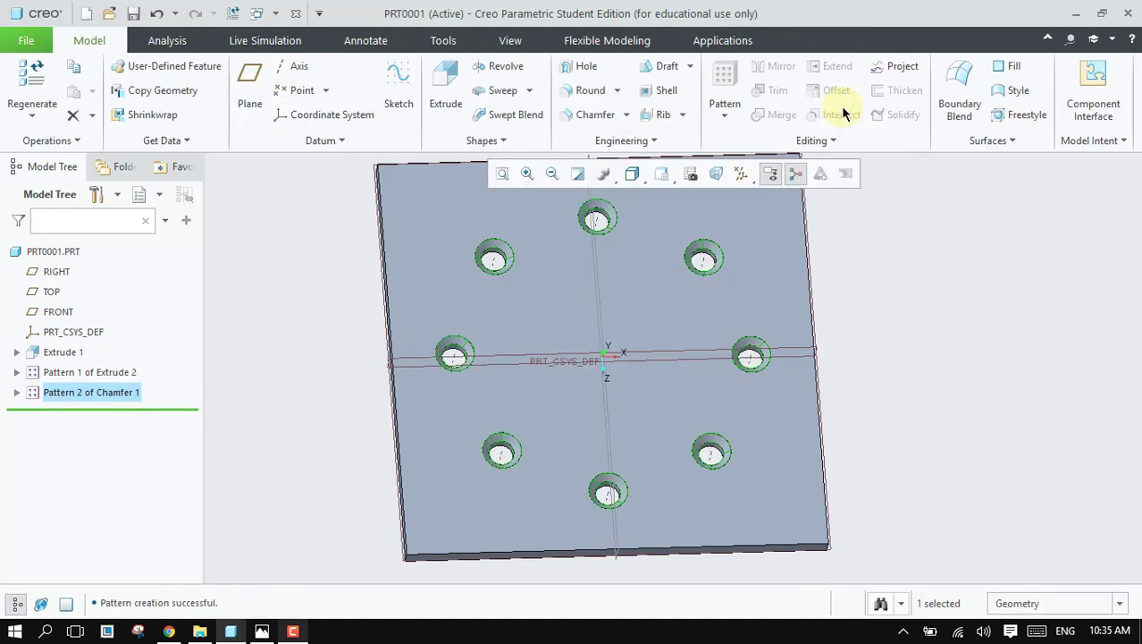
{"action": "left_click", "coordinate": [923, 271]}
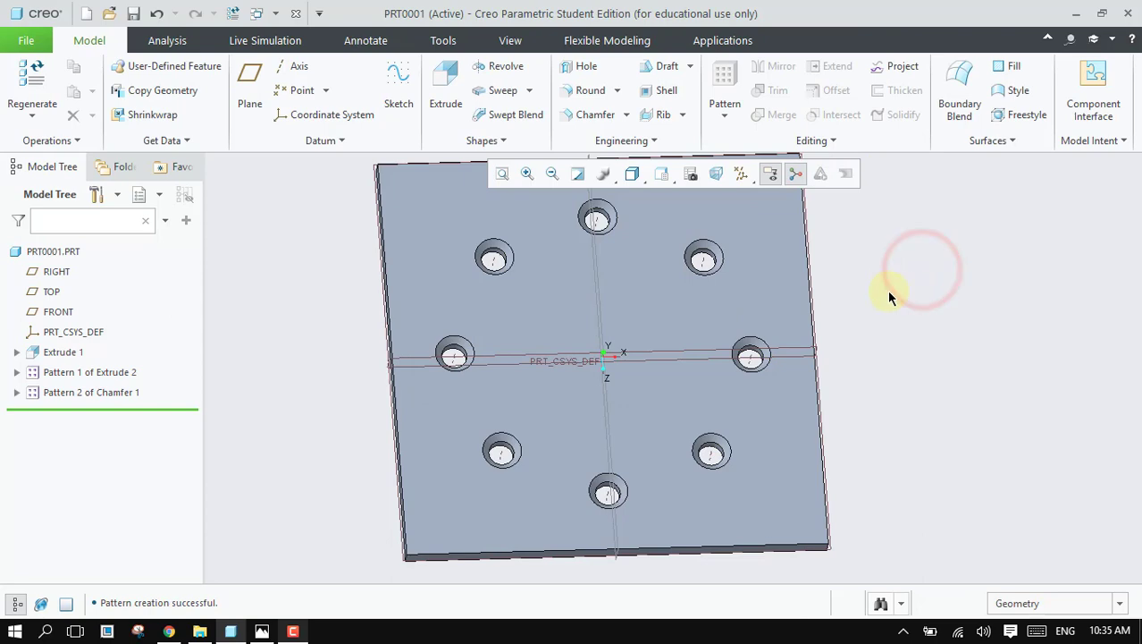
Step: Redefine the axis pattern of the holes to use 10 members
{"action": "middle_click_drag", "start_coordinate": [890, 293], "coordinate": [912, 281]}
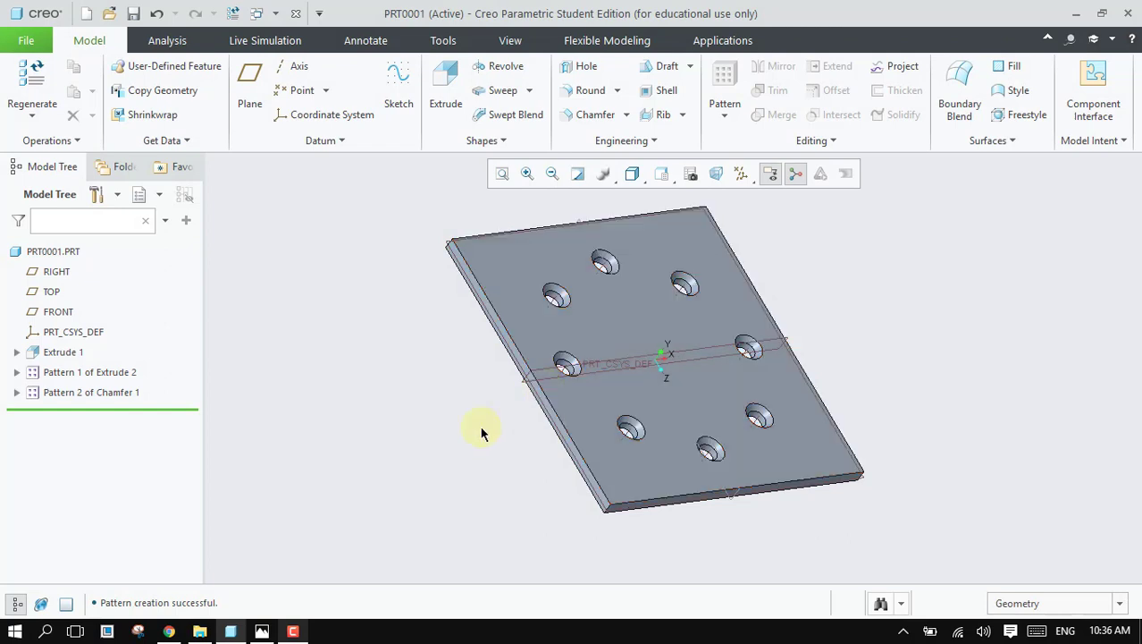
{"action": "middle_click_drag", "start_coordinate": [481, 433], "coordinate": [365, 420]}
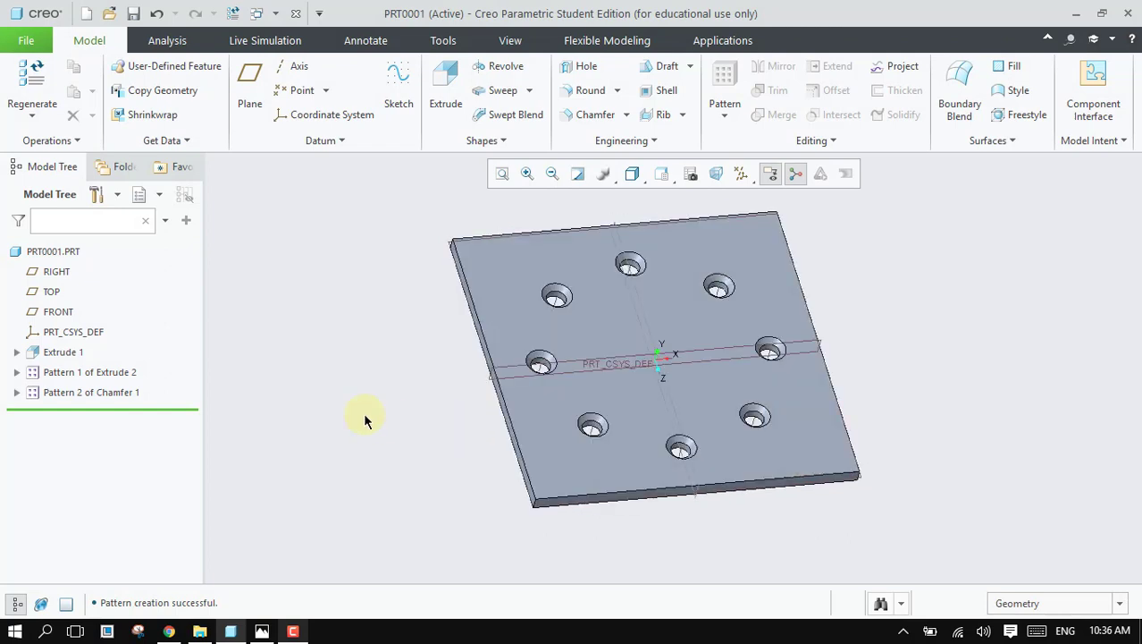
{"action": "right_click", "coordinate": [114, 373]}
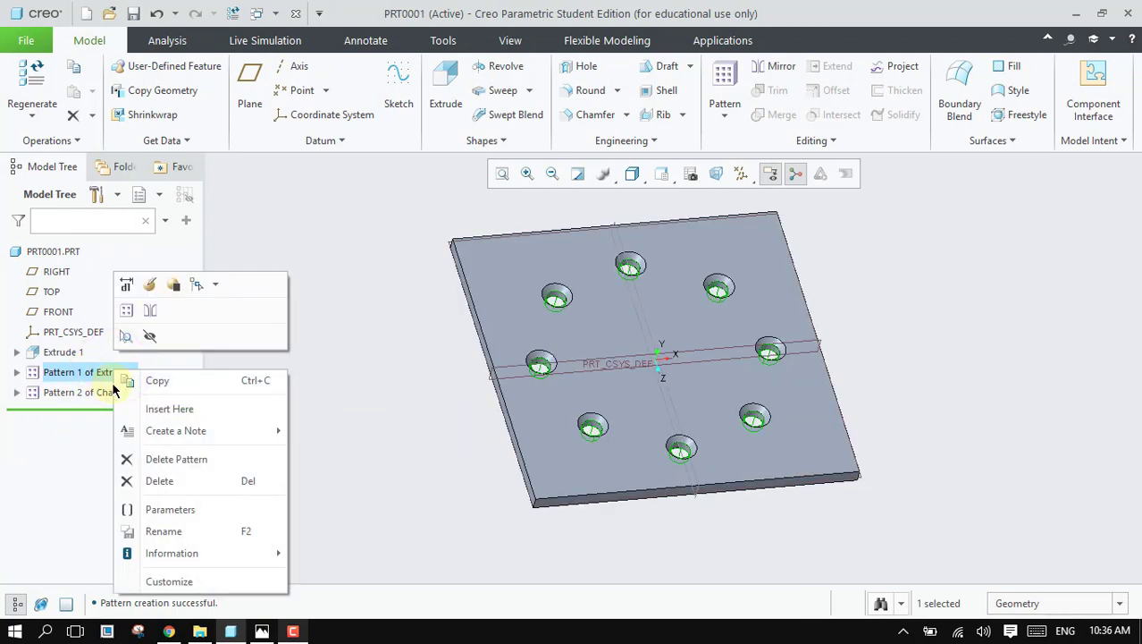
{"action": "left_click", "coordinate": [150, 310]}
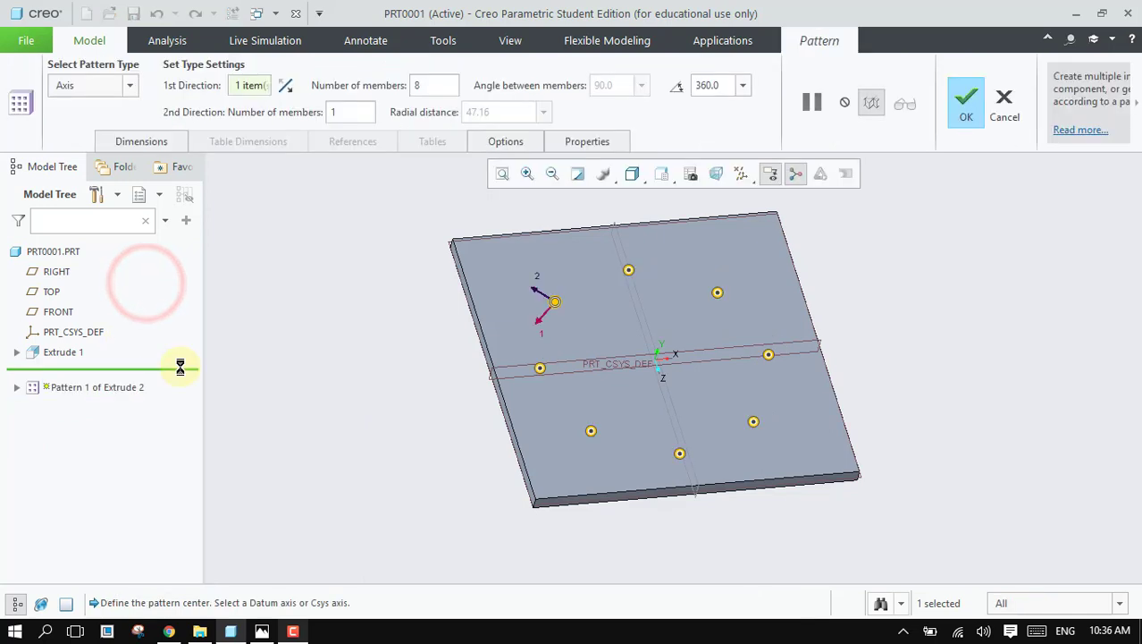
{"action": "double_click", "coordinate": [427, 85]}
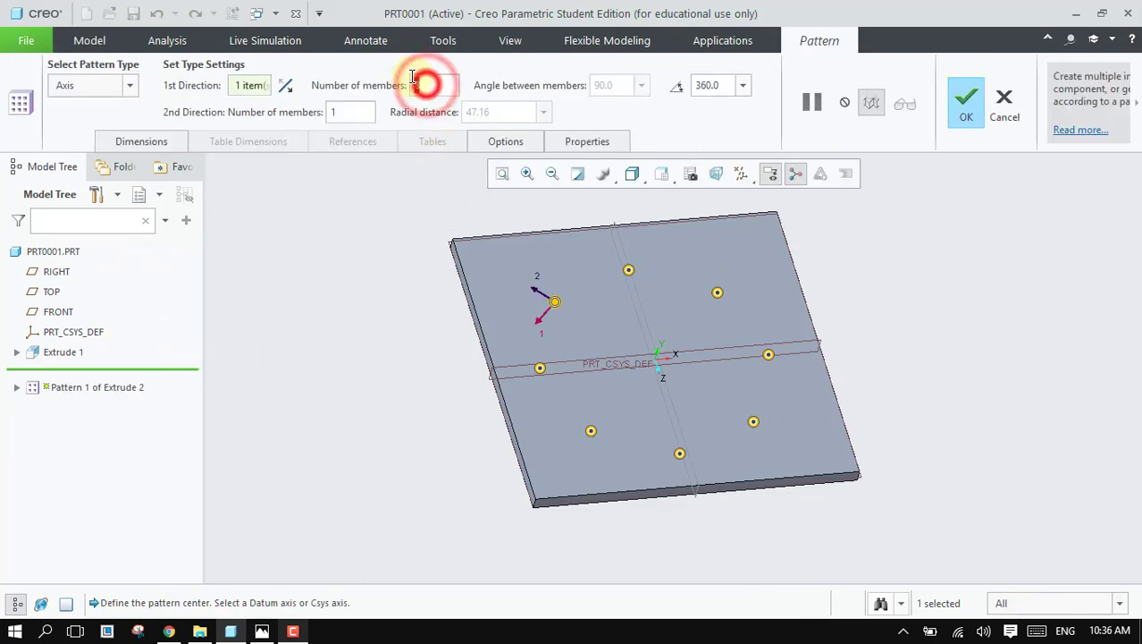
{"action": "type", "text": "10"}
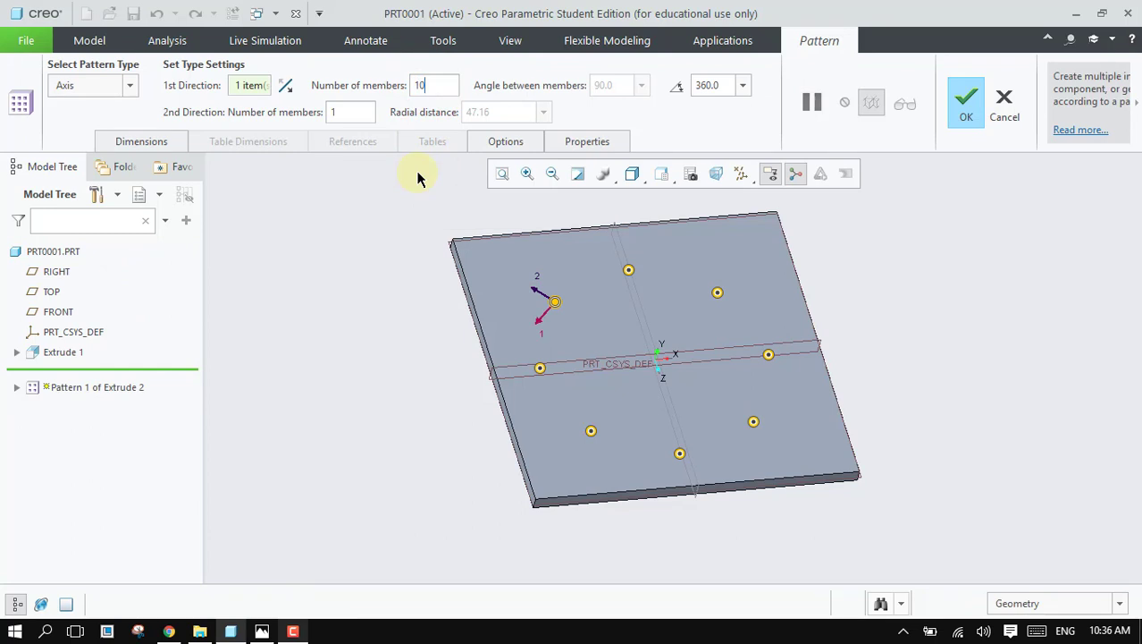
{"action": "key", "text": "Return"}
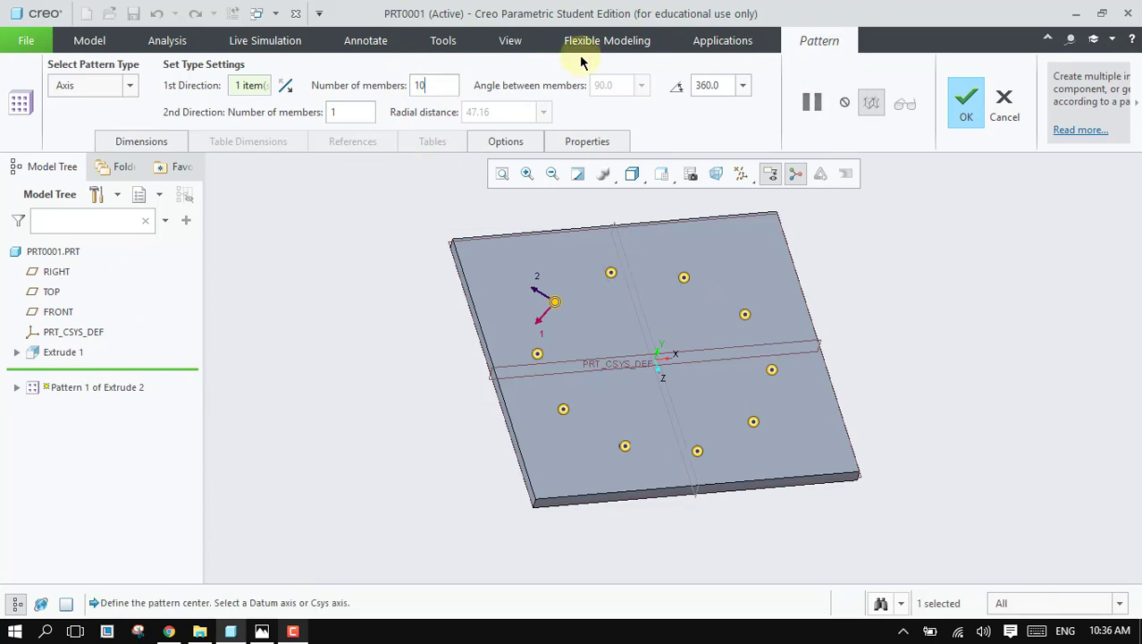
{"action": "left_click", "coordinate": [966, 103]}
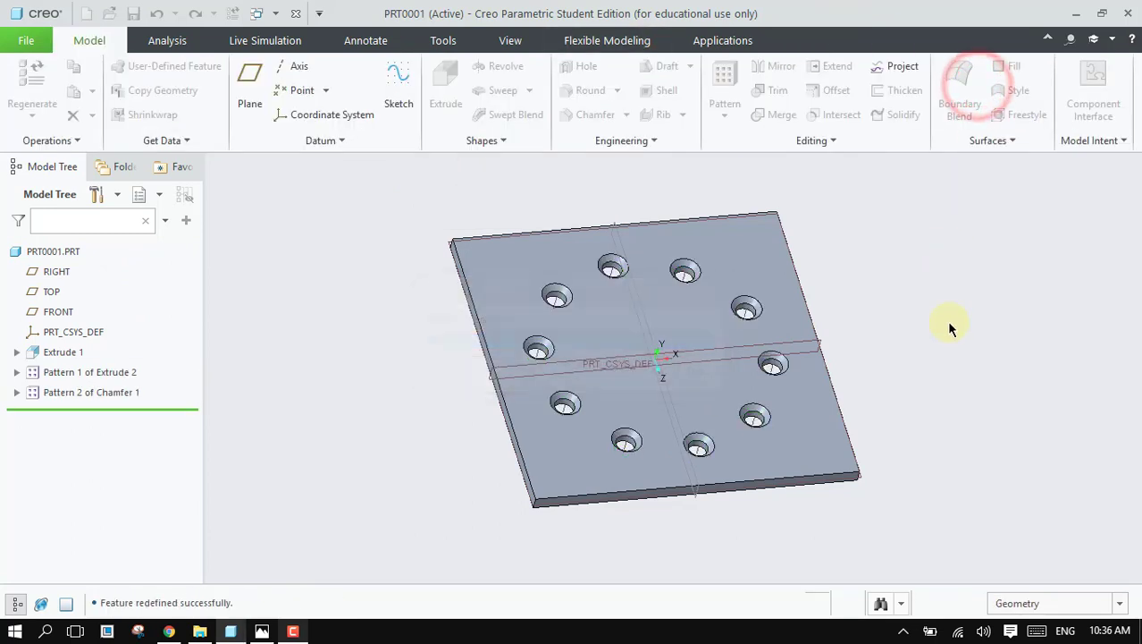
{"action": "middle_click_drag", "start_coordinate": [945, 329], "coordinate": [839, 370]}
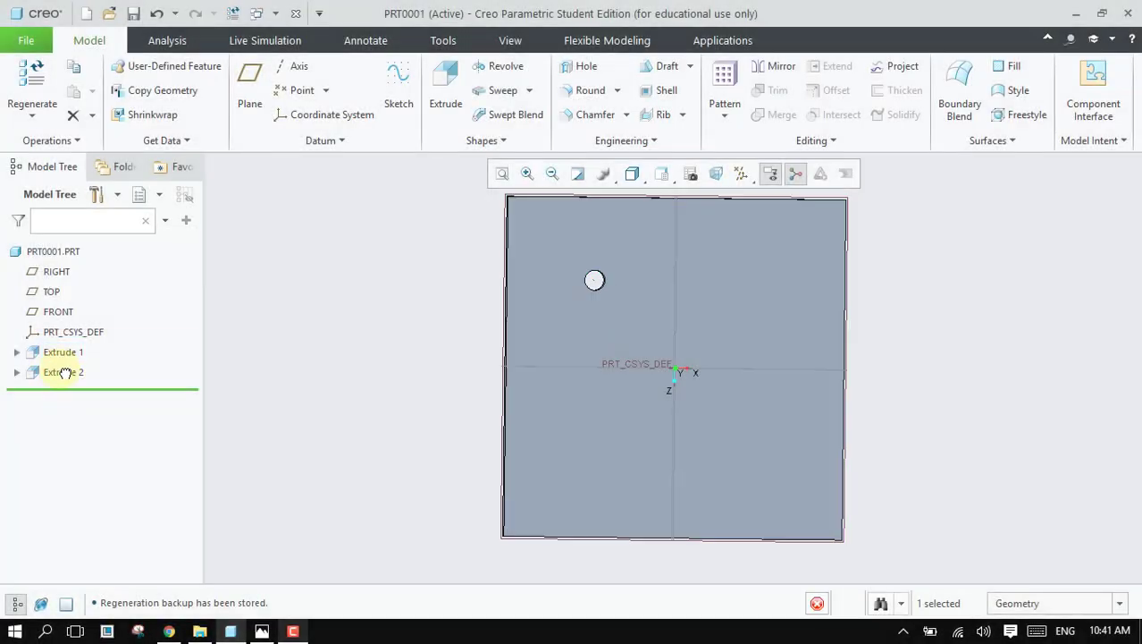
Step: Roll the insertion point back to just after Extrude 1 and start a sketch on the plate's large face
{"action": "left_click_drag", "start_coordinate": [64, 386], "coordinate": [67, 357]}
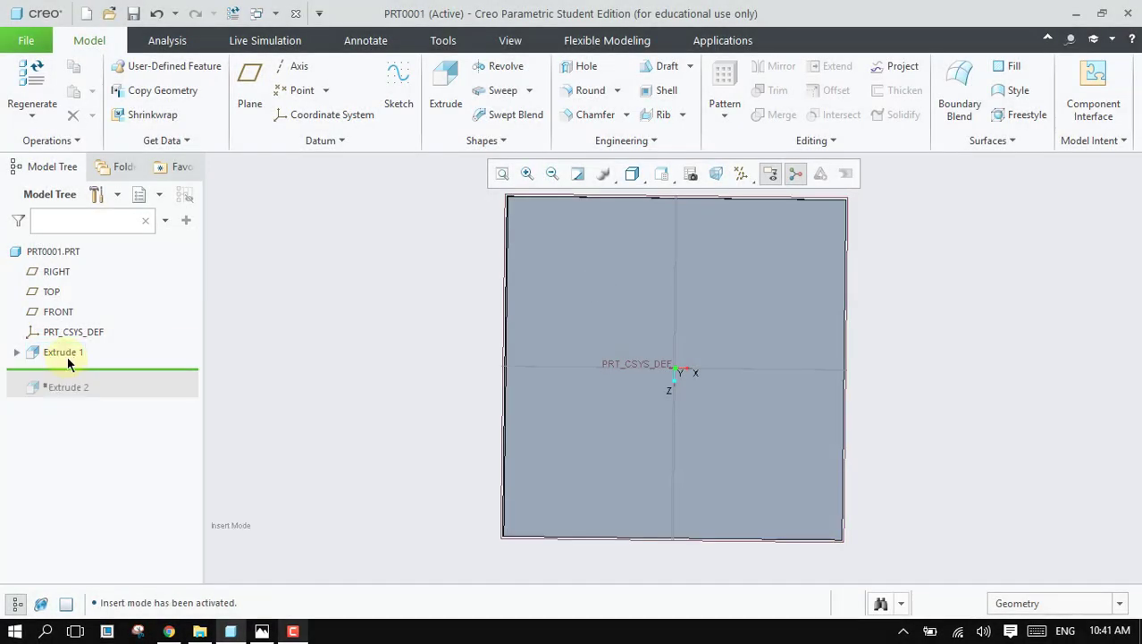
{"action": "mouse_move", "coordinate": [212, 379]}
{"action": "middle_mouse_down"}
{"action": "mouse_move", "coordinate": [409, 353]}
{"action": "mouse_move", "coordinate": [139, 374]}
{"action": "middle_mouse_up"}
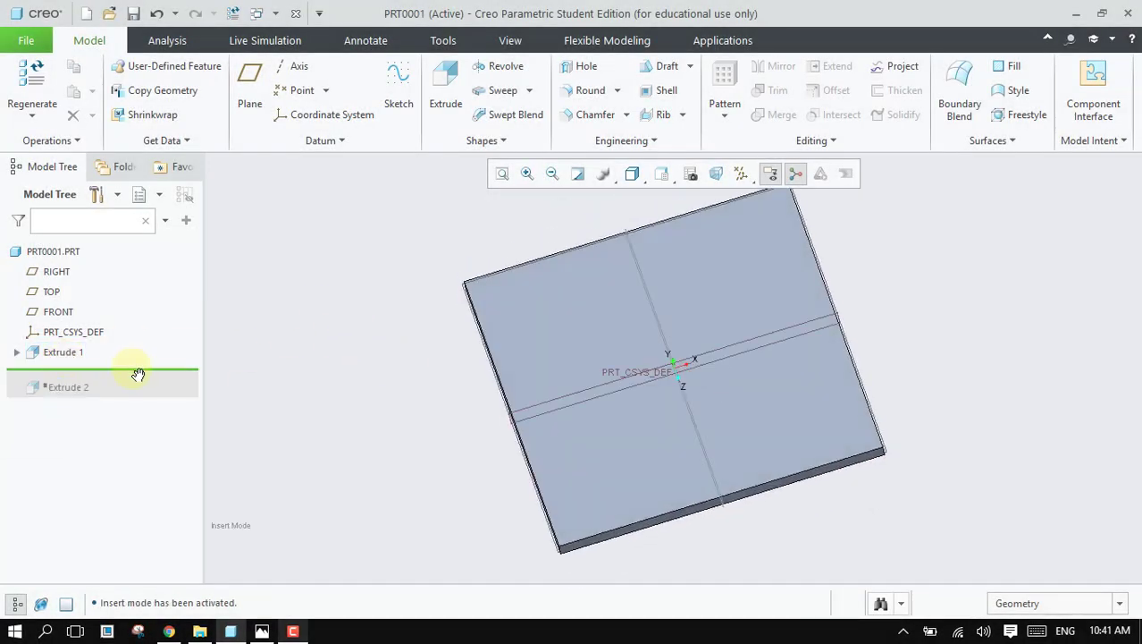
{"action": "left_click", "coordinate": [404, 79]}
{"action": "left_click", "coordinate": [747, 287]}
{"action": "left_click", "coordinate": [1053, 429]}
Step: Sketch an open five-point spline looping across the plate, finish the sketch and restore Extrude 2 after it
{"action": "left_click", "coordinate": [346, 116]}
{"action": "left_click", "coordinate": [562, 322]}
{"action": "left_click", "coordinate": [659, 324]}
{"action": "left_click", "coordinate": [756, 272]}
{"action": "left_click", "coordinate": [801, 416]}
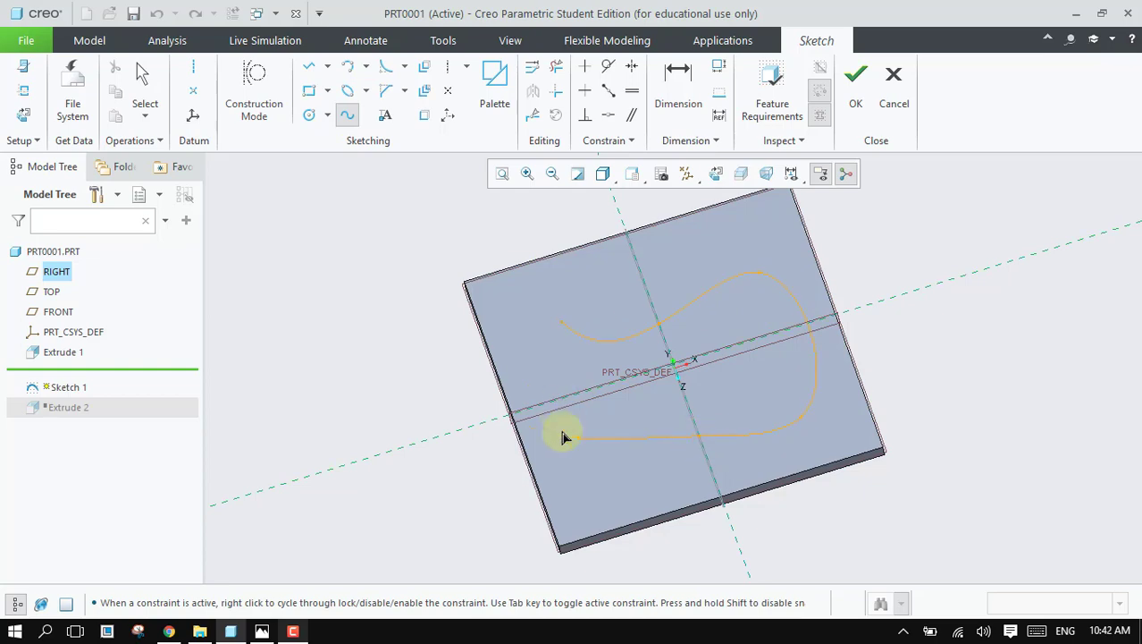
{"action": "left_click", "coordinate": [562, 436]}
{"action": "middle_click", "coordinate": [563, 435]}
{"action": "left_click", "coordinate": [860, 77]}
{"action": "left_click_drag", "start_coordinate": [116, 393], "coordinate": [108, 406]}
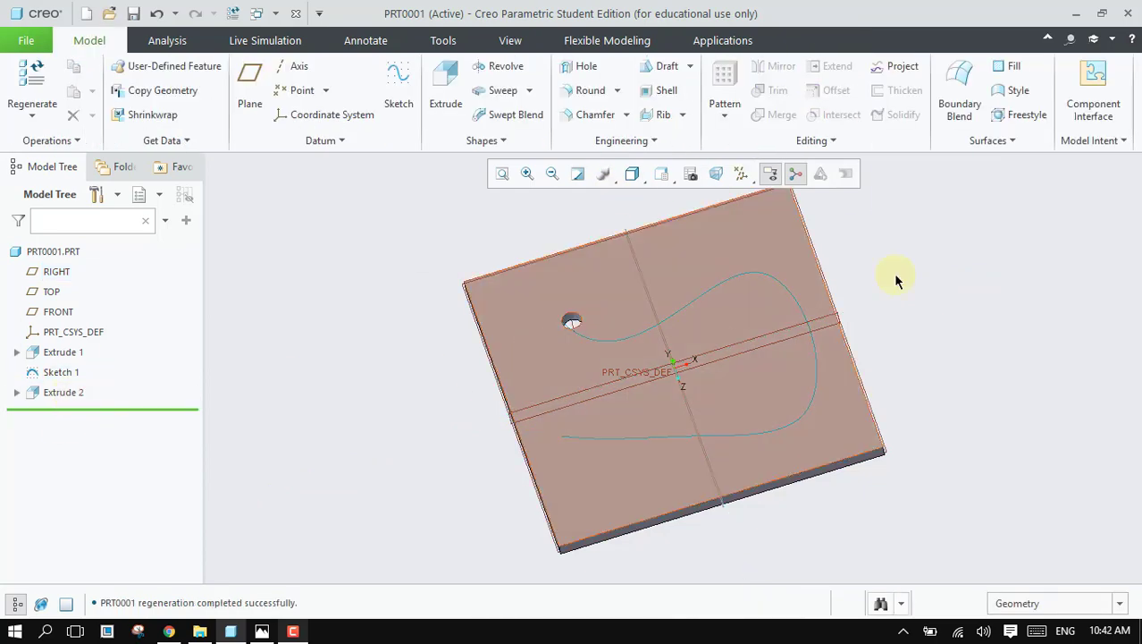
{"action": "right_click", "coordinate": [62, 392]}
{"action": "left_click", "coordinate": [97, 306]}
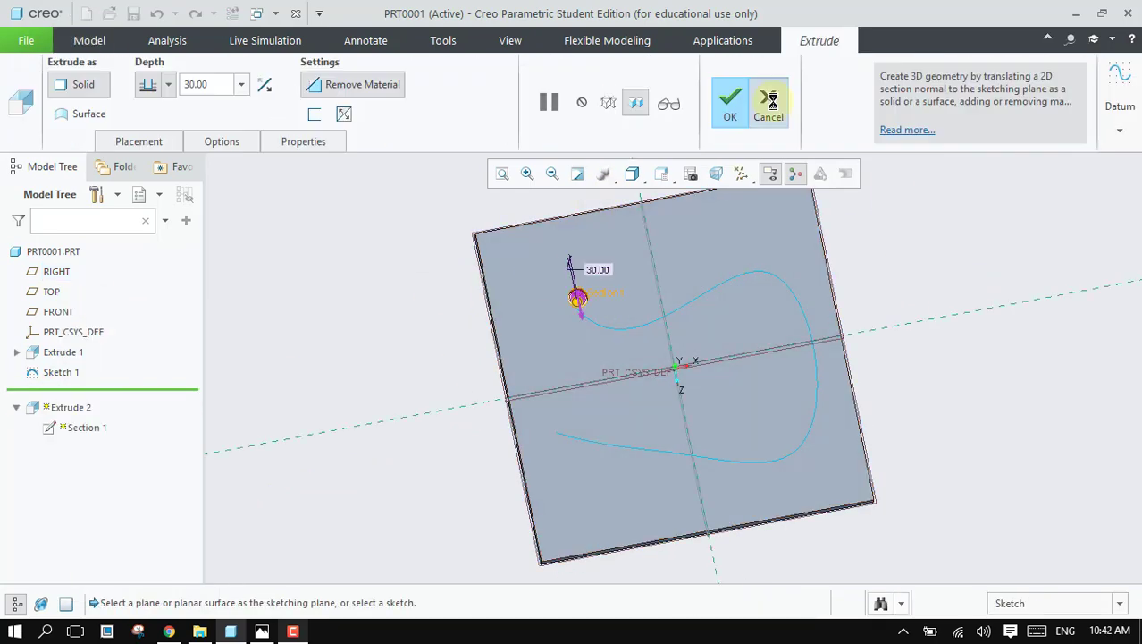
{"action": "left_click", "coordinate": [769, 106]}
{"action": "left_click", "coordinate": [308, 375]}
Step: Pattern Extrude 2 along Sketch 1 as a curve pattern with 47.16 spacing
{"action": "middle_click_drag", "start_coordinate": [308, 376], "coordinate": [344, 338]}
{"action": "left_click", "coordinate": [60, 393]}
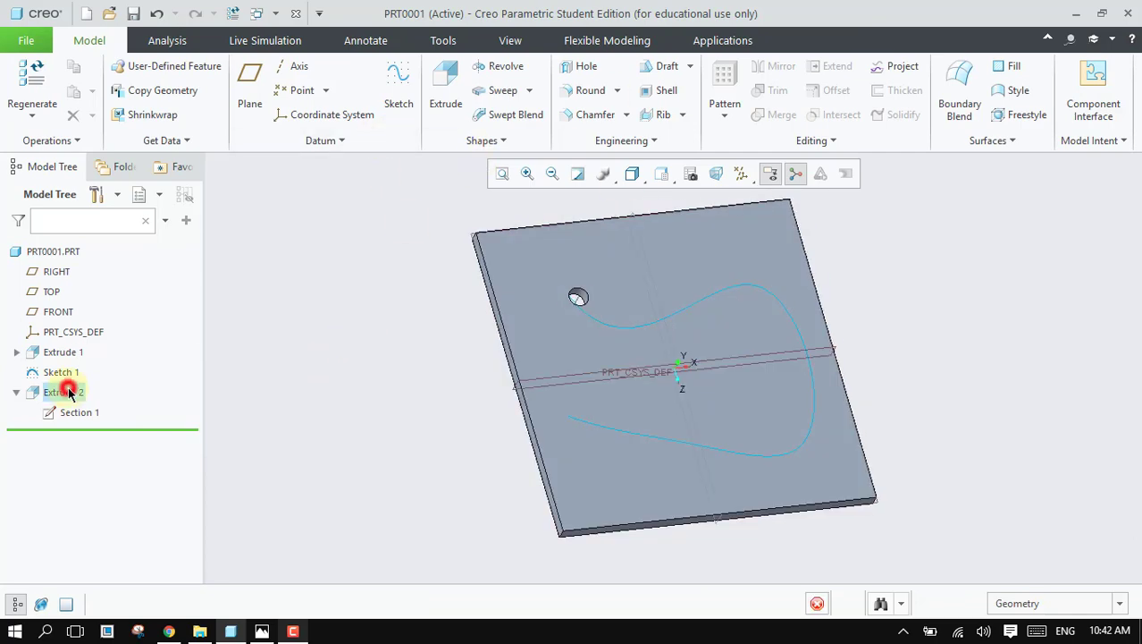
{"action": "left_click", "coordinate": [715, 71]}
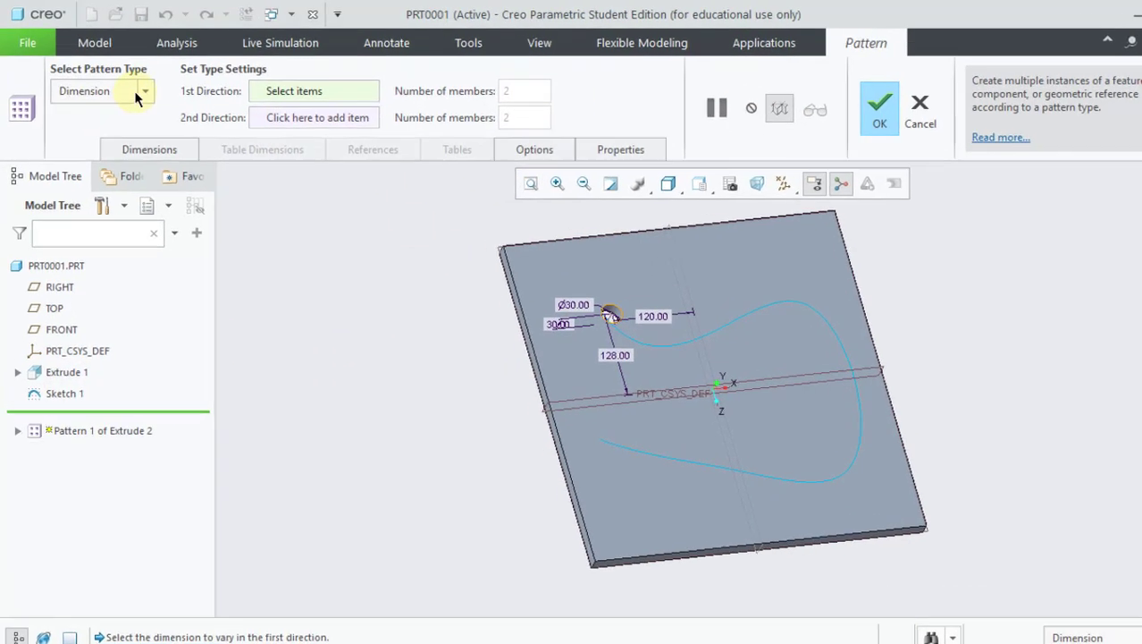
{"action": "left_click", "coordinate": [143, 92]}
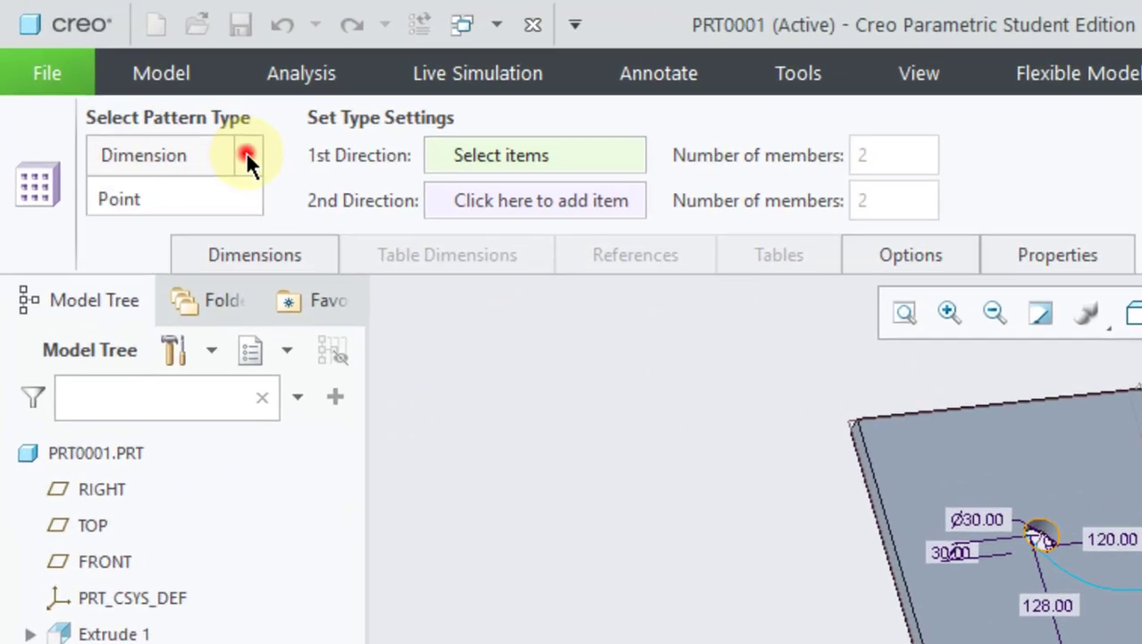
{"action": "left_click", "coordinate": [107, 223]}
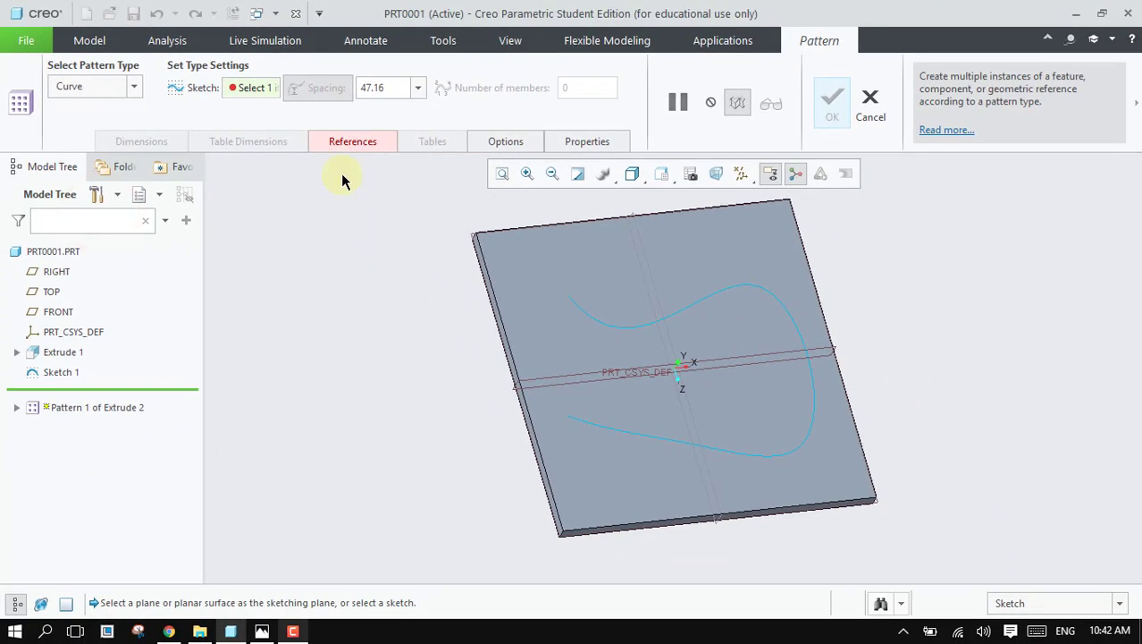
{"action": "left_click", "coordinate": [770, 290]}
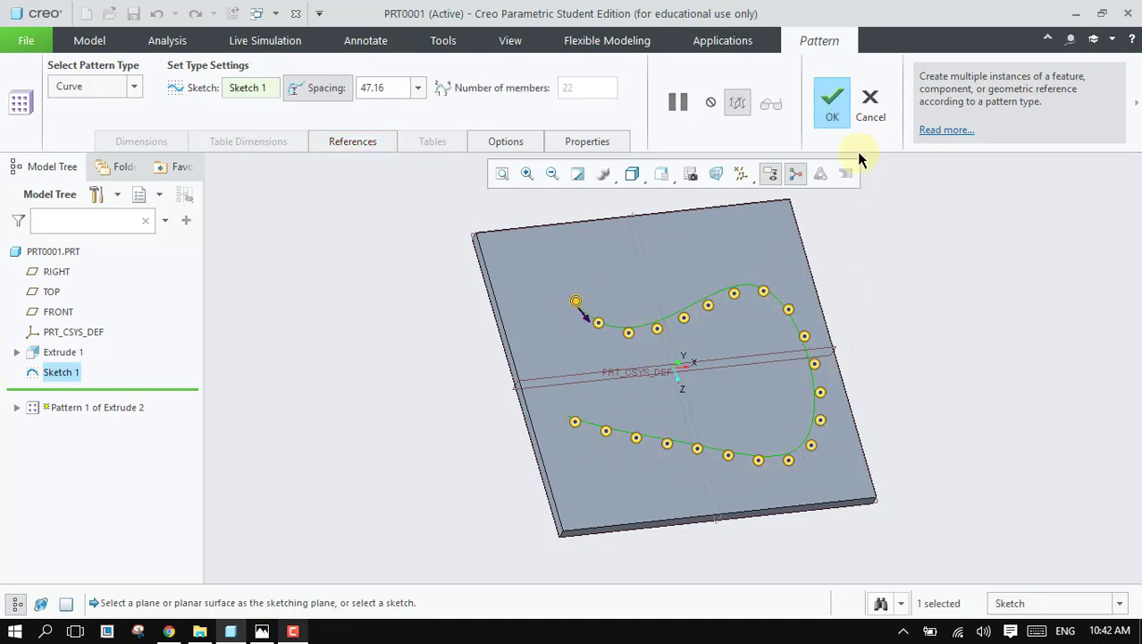
{"action": "left_click", "coordinate": [829, 103]}
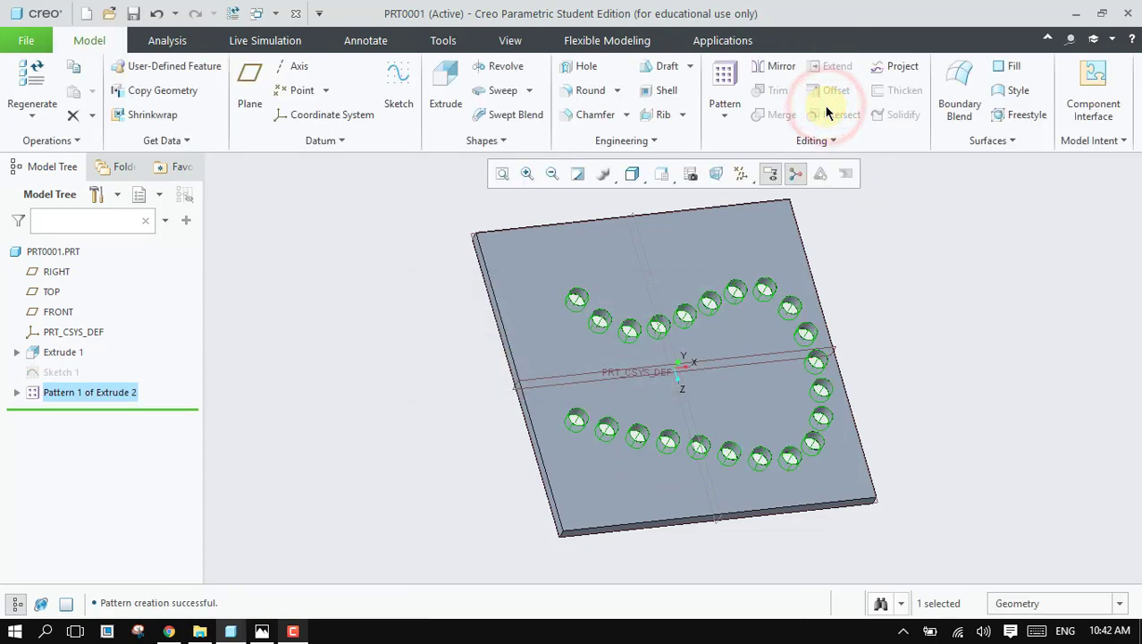
Step: Open the curve pattern for redefinition and try member spacings of 10 and 7.5
{"action": "middle_click_drag", "start_coordinate": [928, 223], "coordinate": [952, 223]}
{"action": "left_click", "coordinate": [952, 331]}
{"action": "mouse_move", "coordinate": [952, 326]}
{"action": "middle_mouse_down"}
{"action": "mouse_move", "coordinate": [963, 319]}
{"action": "mouse_move", "coordinate": [941, 318]}
{"action": "middle_mouse_up"}
{"action": "right_click", "coordinate": [115, 396]}
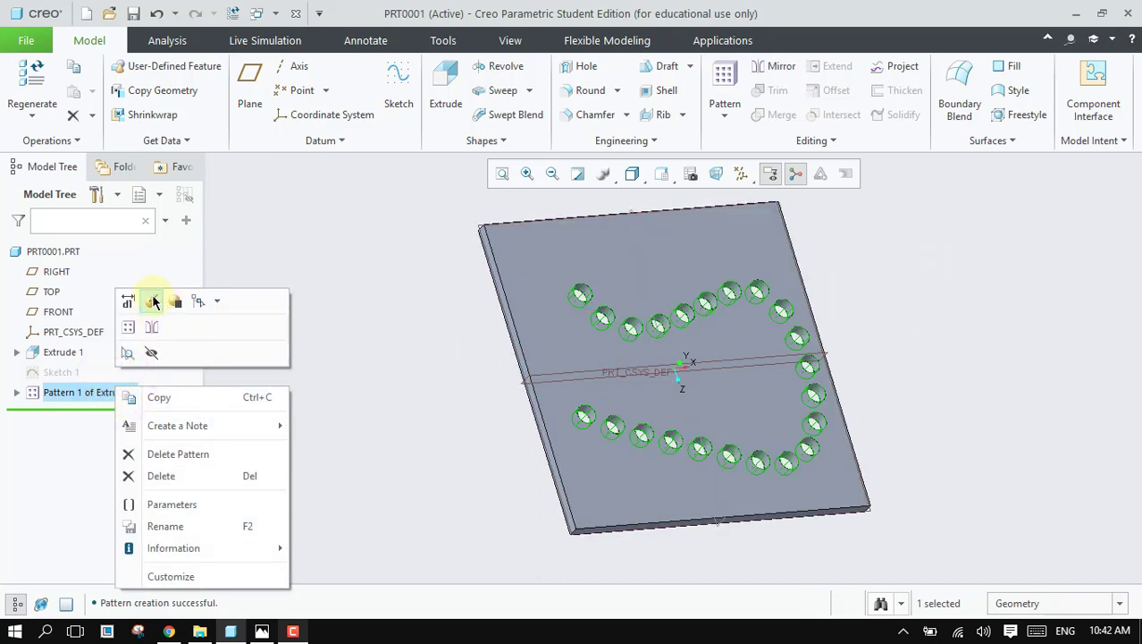
{"action": "left_click", "coordinate": [154, 302]}
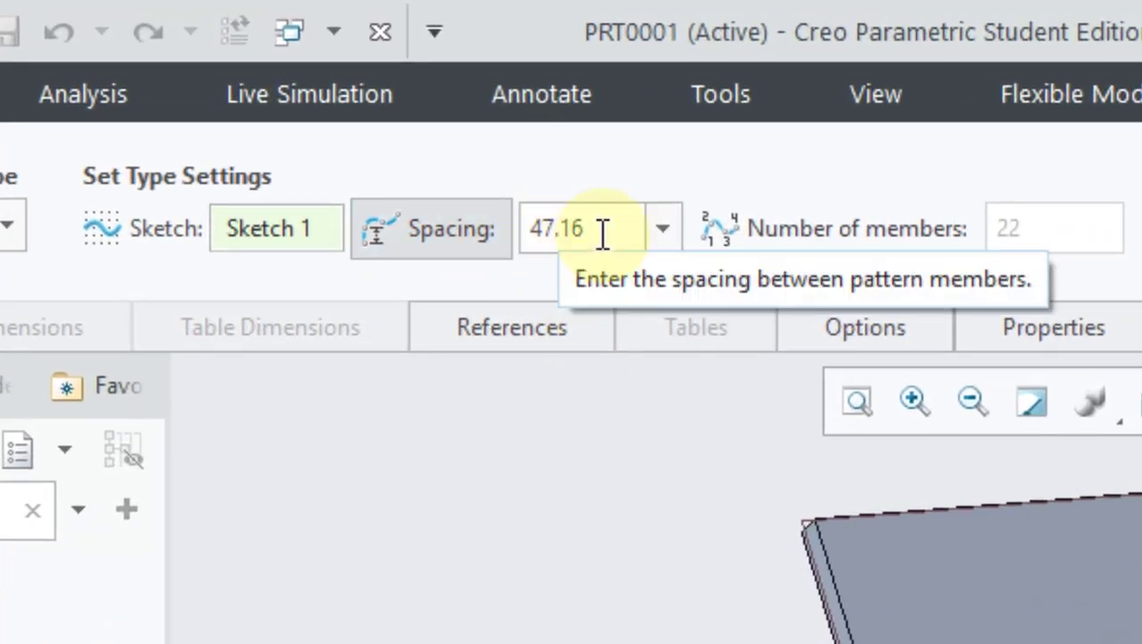
{"action": "left_click", "coordinate": [662, 230]}
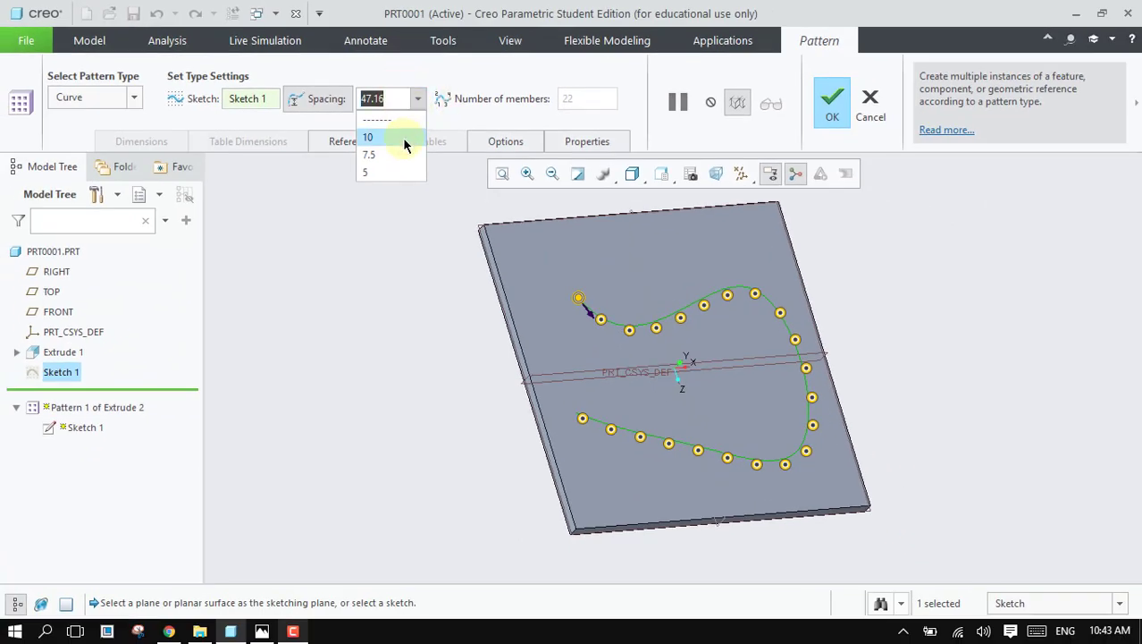
{"action": "left_click", "coordinate": [403, 139]}
{"action": "left_click", "coordinate": [418, 100]}
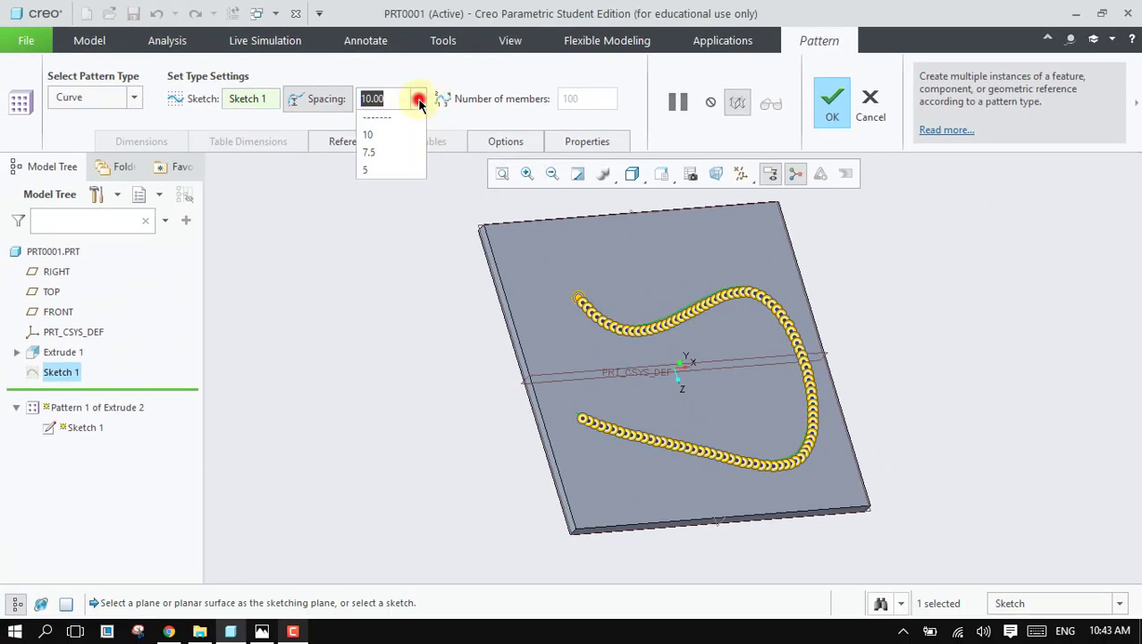
{"action": "left_click", "coordinate": [391, 152]}
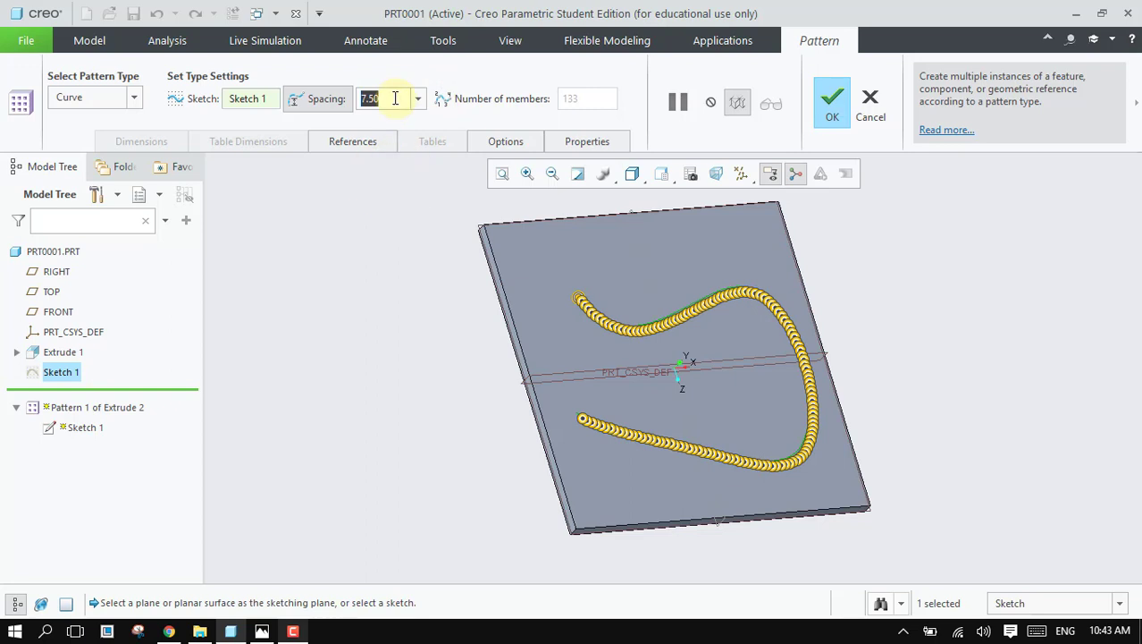
Step: Try curve pattern spacings of 200 and 20
{"action": "double_click", "coordinate": [392, 99]}
{"action": "type", "text": "200"}
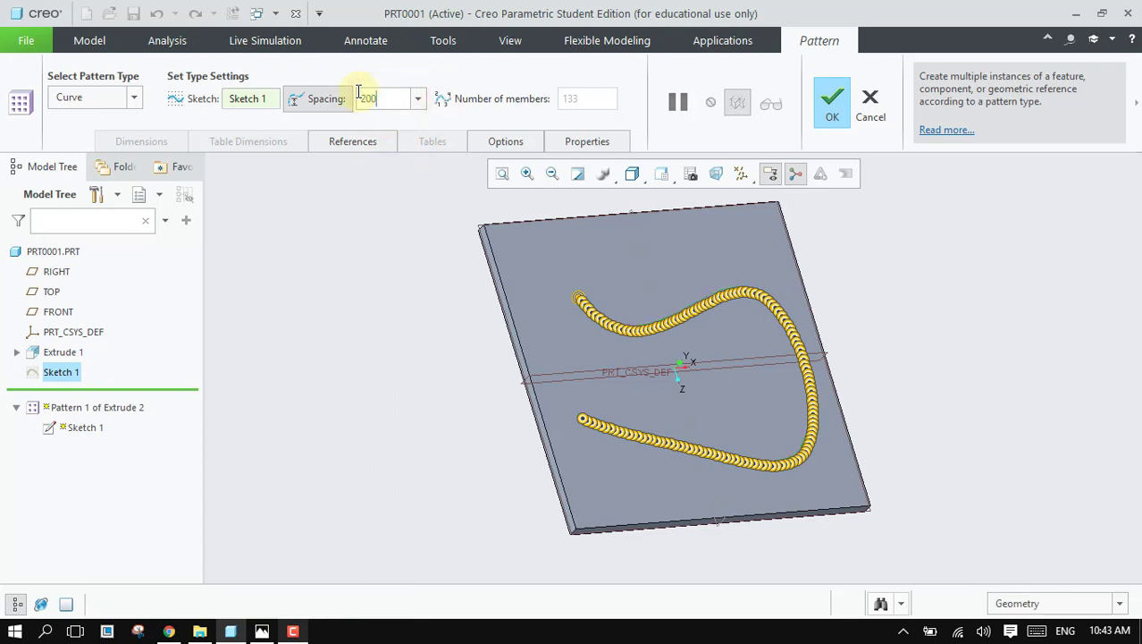
{"action": "key", "text": "Return"}
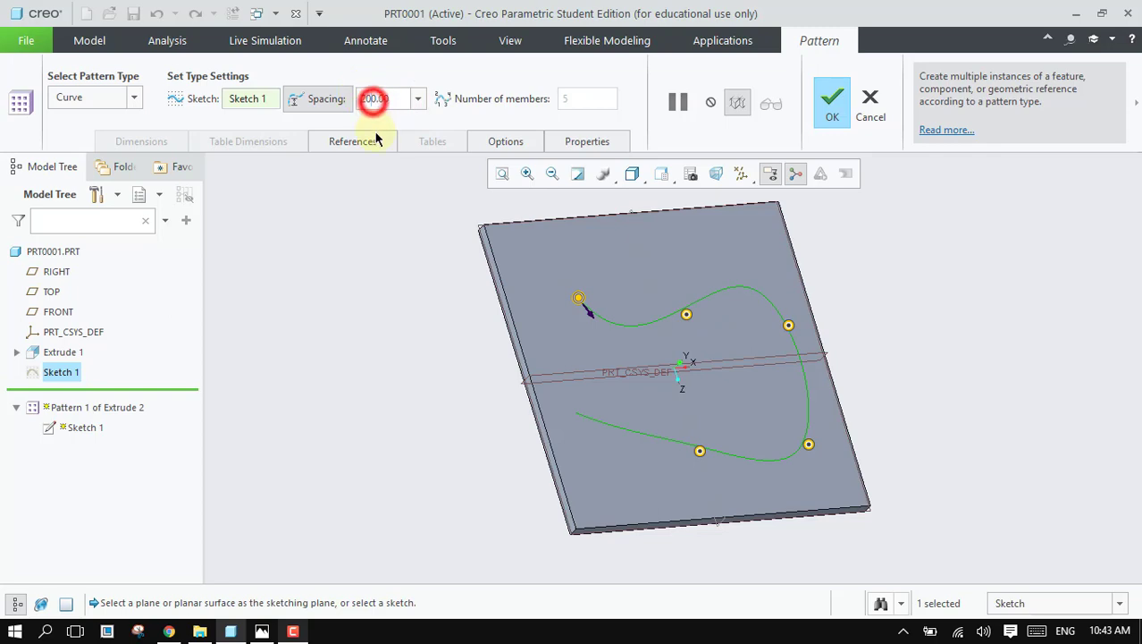
{"action": "type", "text": "20"}
{"action": "key", "text": "Return"}
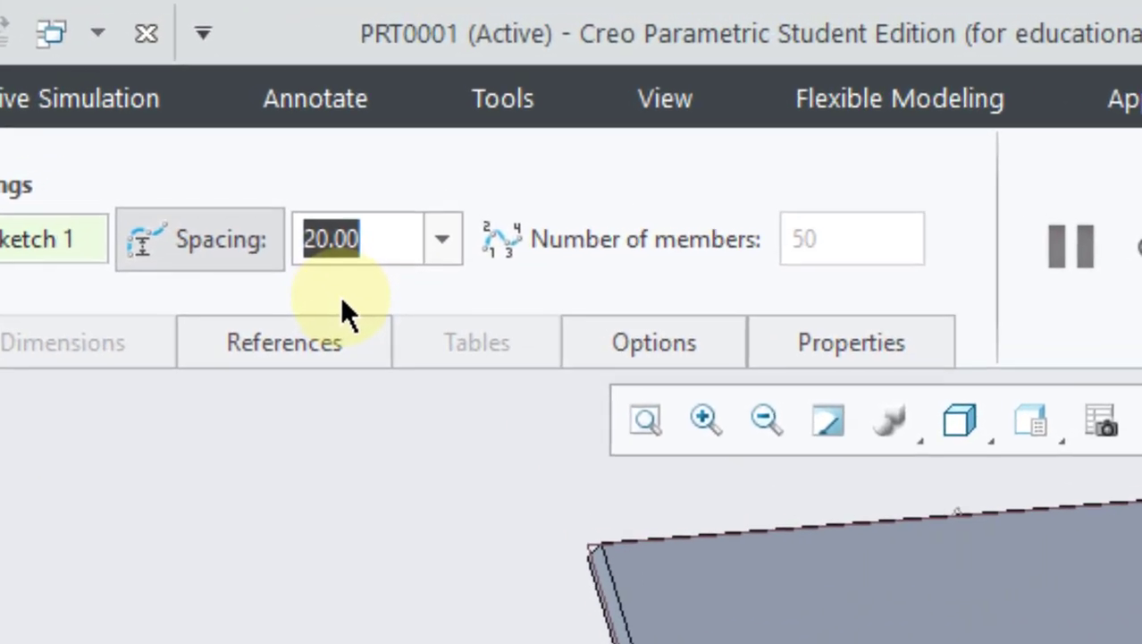
Step: Control the curve pattern by number of members instead of spacing, trying 50 and 100 members
{"action": "left_click", "coordinate": [567, 244]}
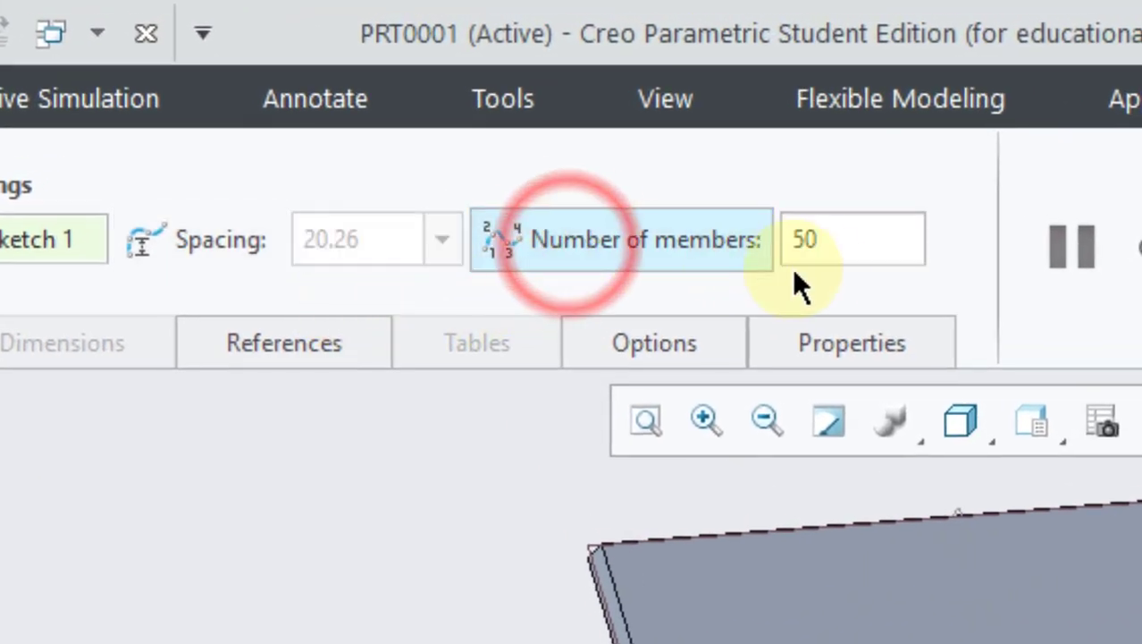
{"action": "double_click", "coordinate": [821, 236]}
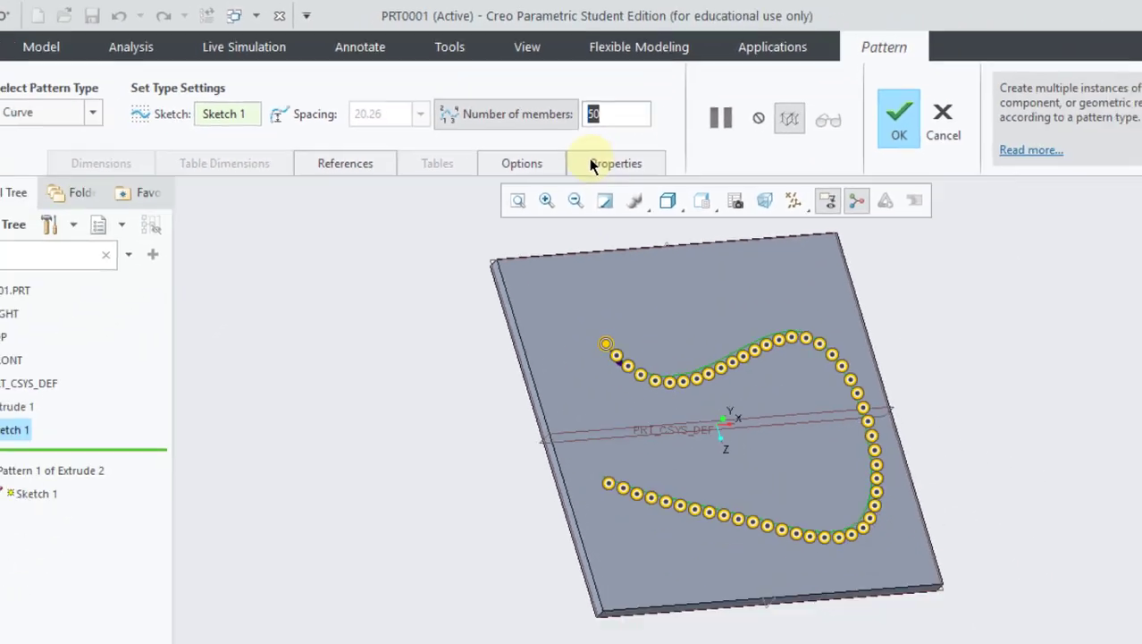
{"action": "type", "text": "50"}
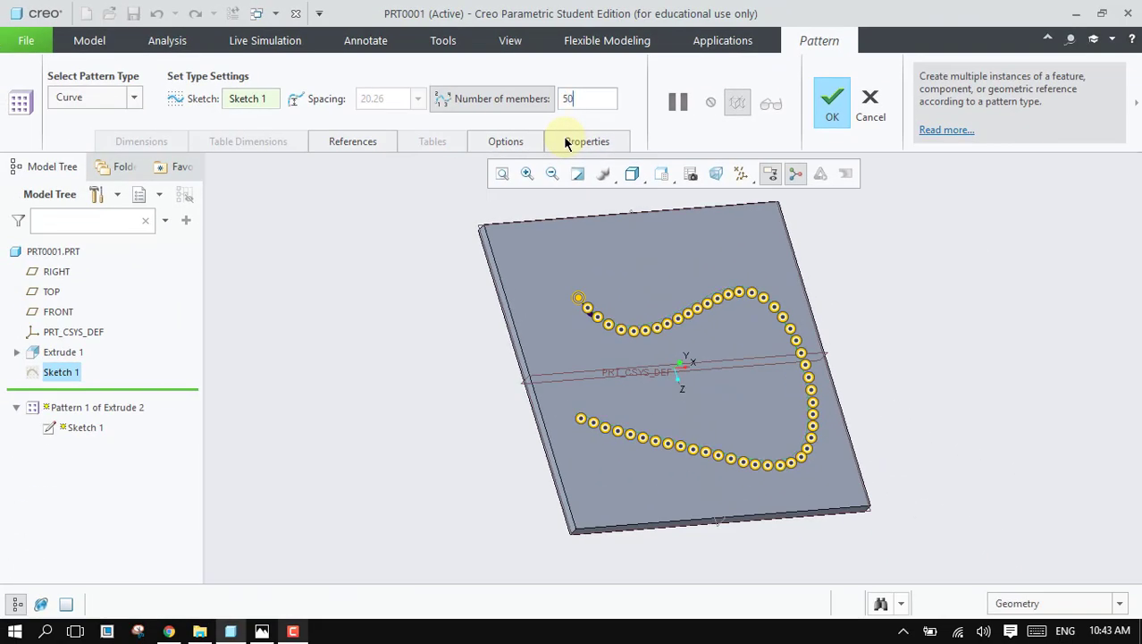
{"action": "key", "text": "Return"}
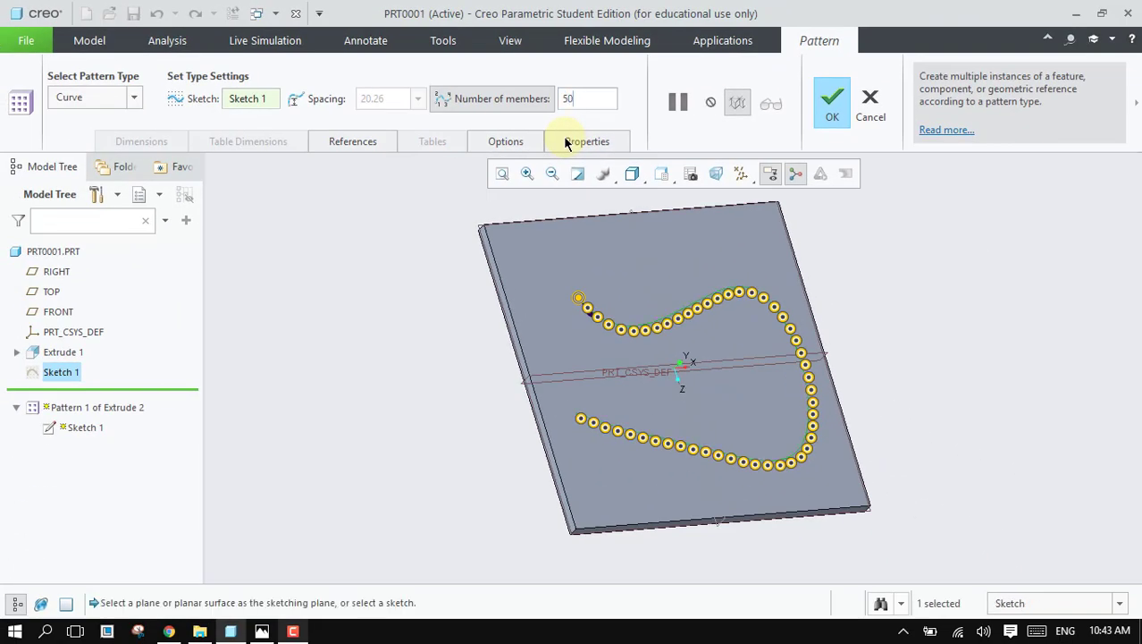
{"action": "double_click", "coordinate": [573, 97]}
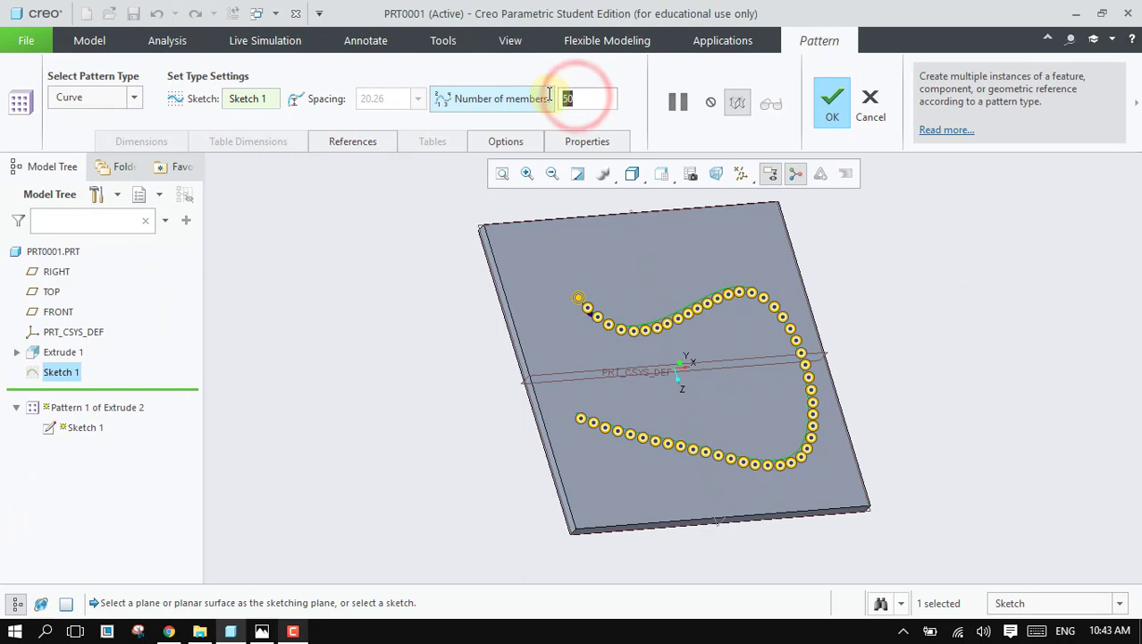
{"action": "type", "text": "6"}
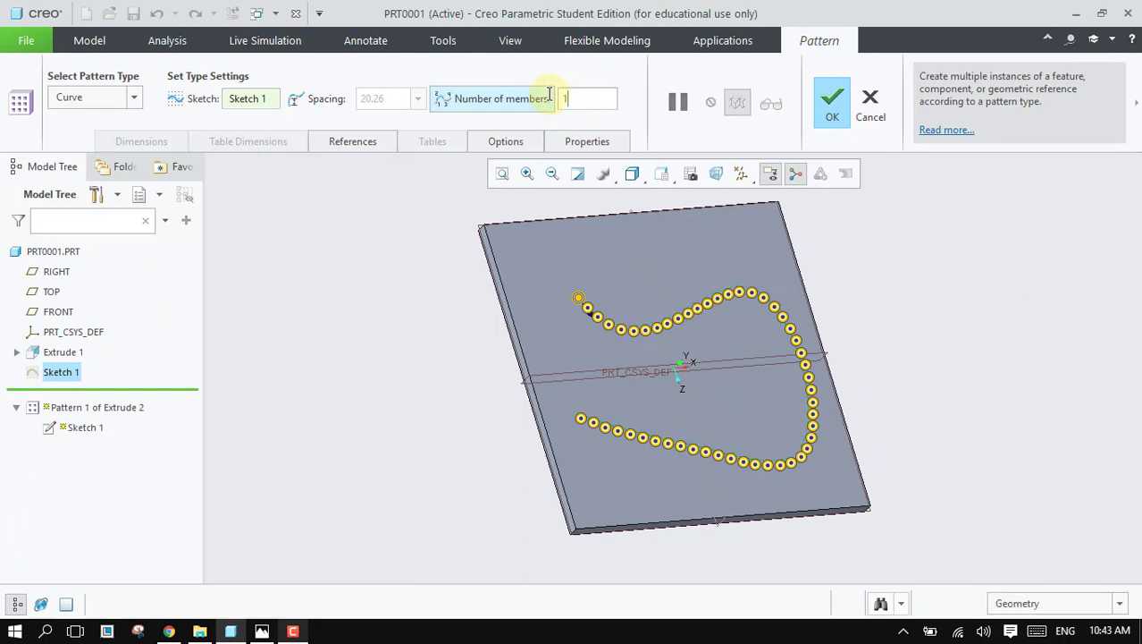
{"action": "key", "text": "Return"}
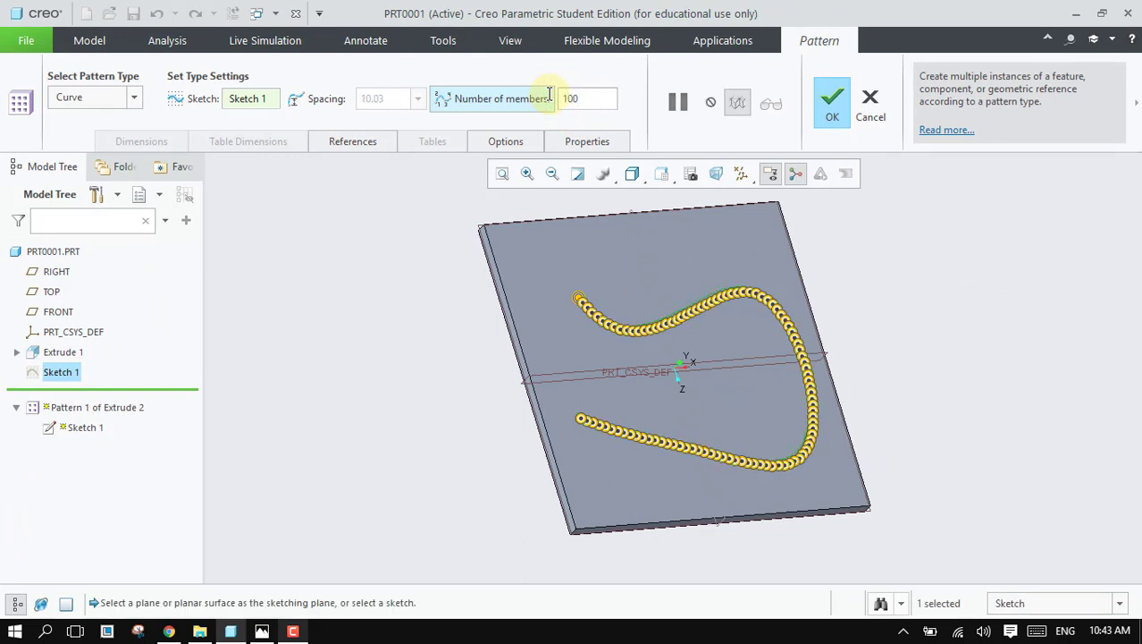
Step: Try 25 members along the curve and settle on 10
{"action": "double_click", "coordinate": [577, 97]}
{"action": "type", "text": "25"}
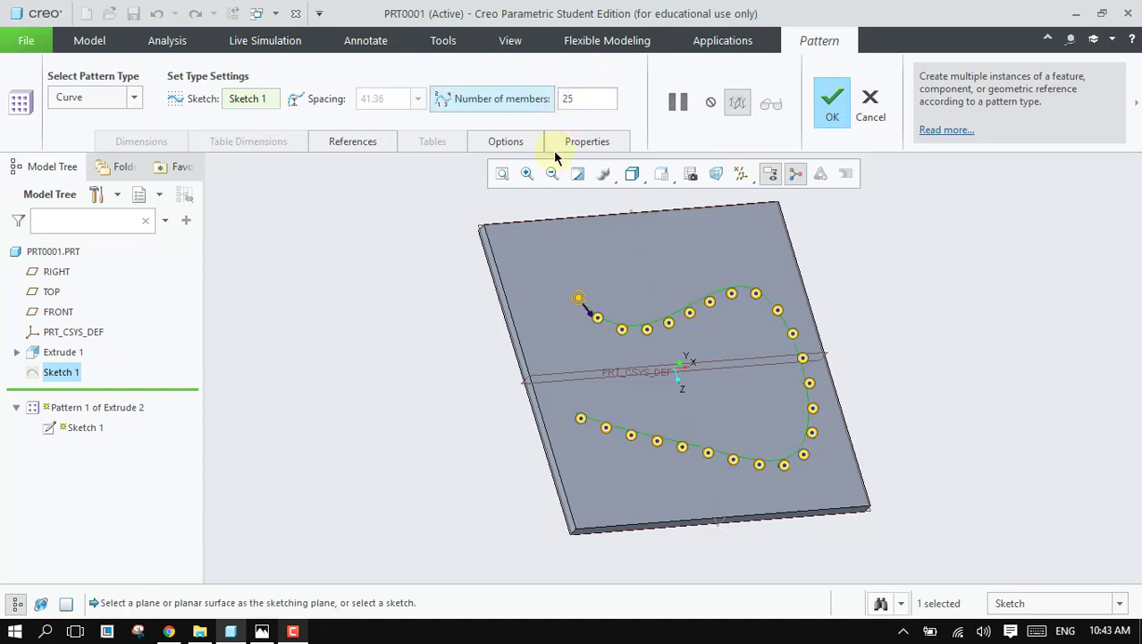
{"action": "left_click", "coordinate": [566, 97]}
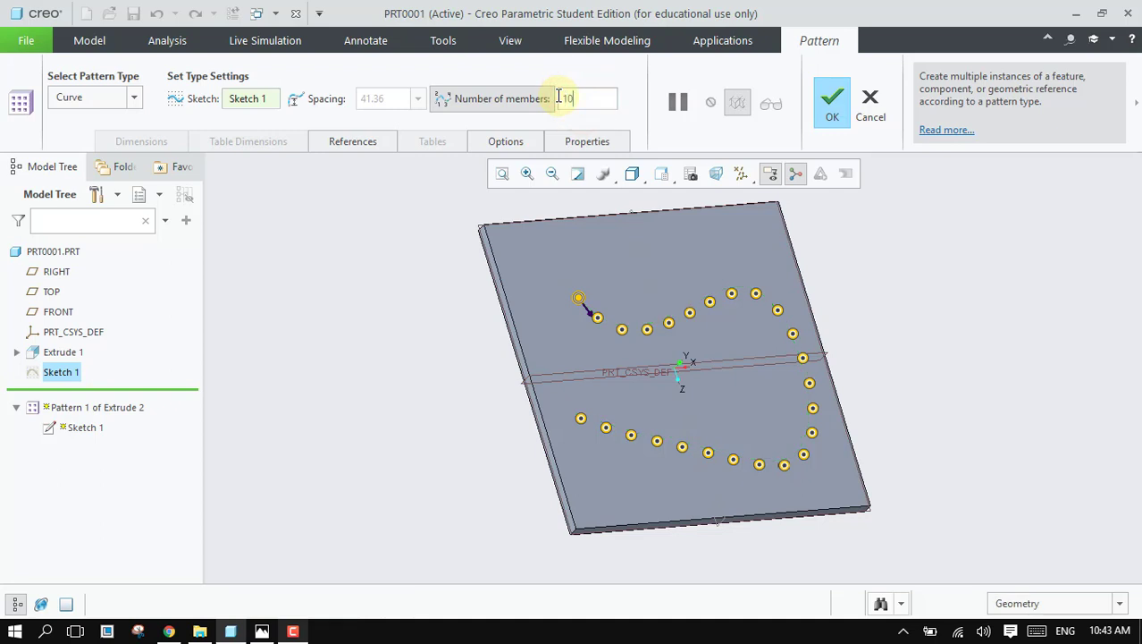
{"action": "key", "text": "Return"}
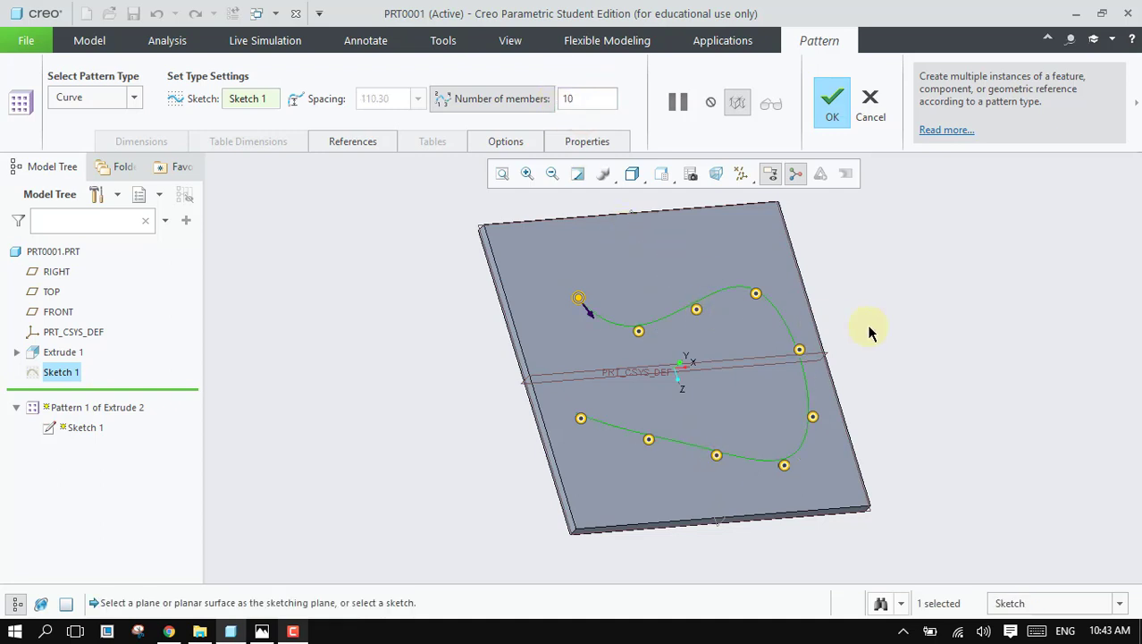
{"action": "mouse_move", "coordinate": [869, 333]}
{"action": "middle_mouse_down"}
{"action": "mouse_move", "coordinate": [866, 313]}
{"action": "mouse_move", "coordinate": [871, 337]}
{"action": "mouse_move", "coordinate": [844, 324]}
{"action": "mouse_move", "coordinate": [851, 315]}
{"action": "middle_mouse_up"}
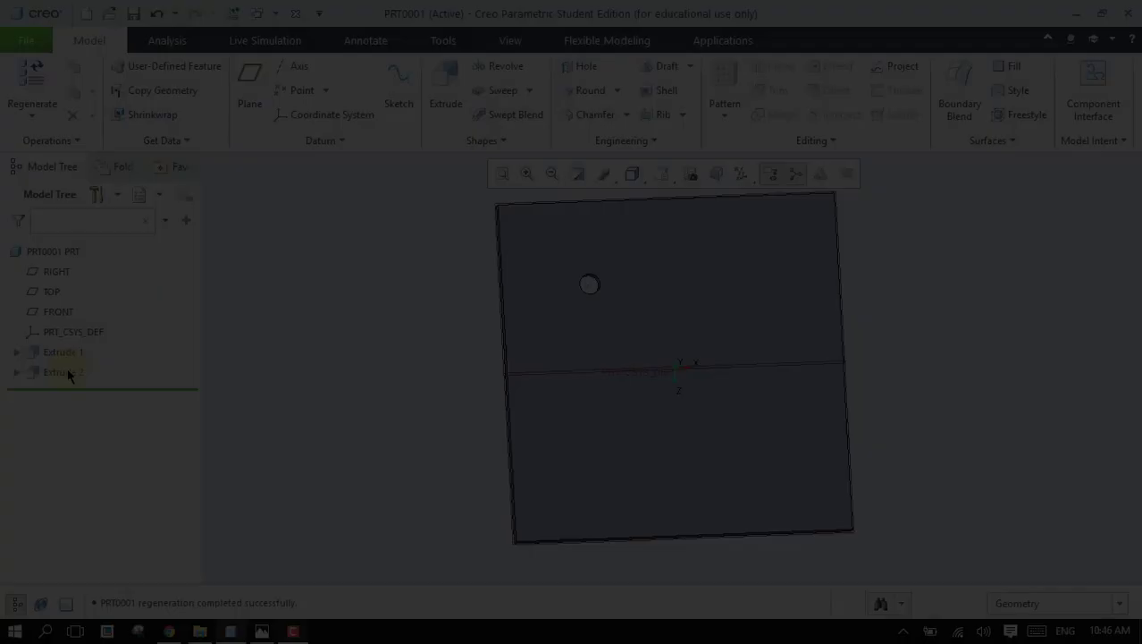
Step: Start a new curve pattern of the single hole, Extrude 2
{"action": "left_click", "coordinate": [68, 371]}
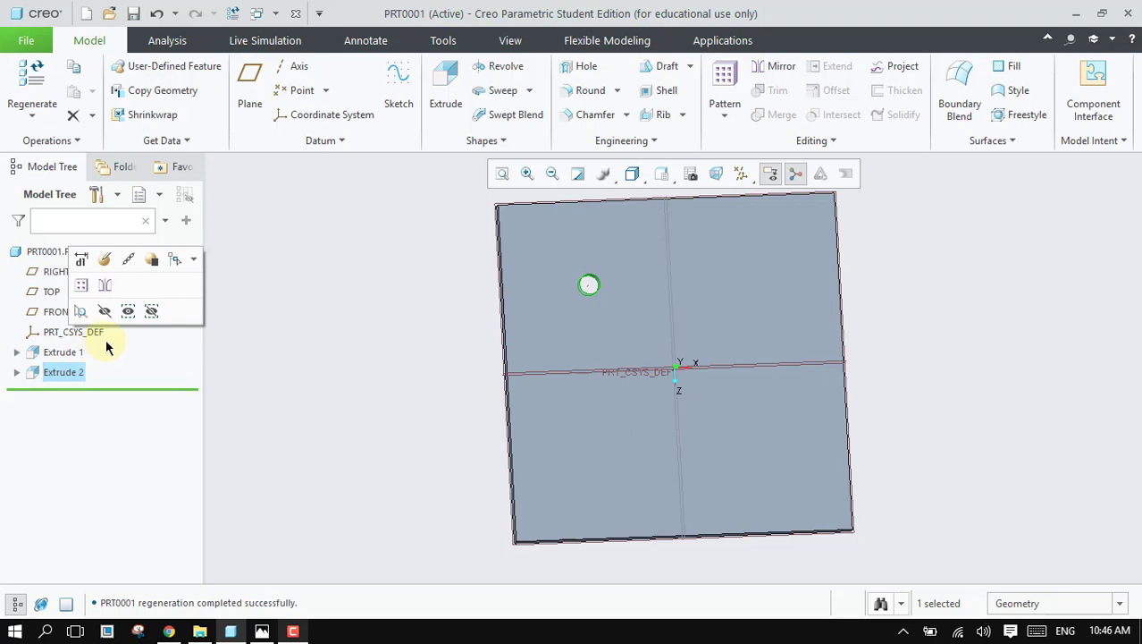
{"action": "left_click", "coordinate": [723, 77]}
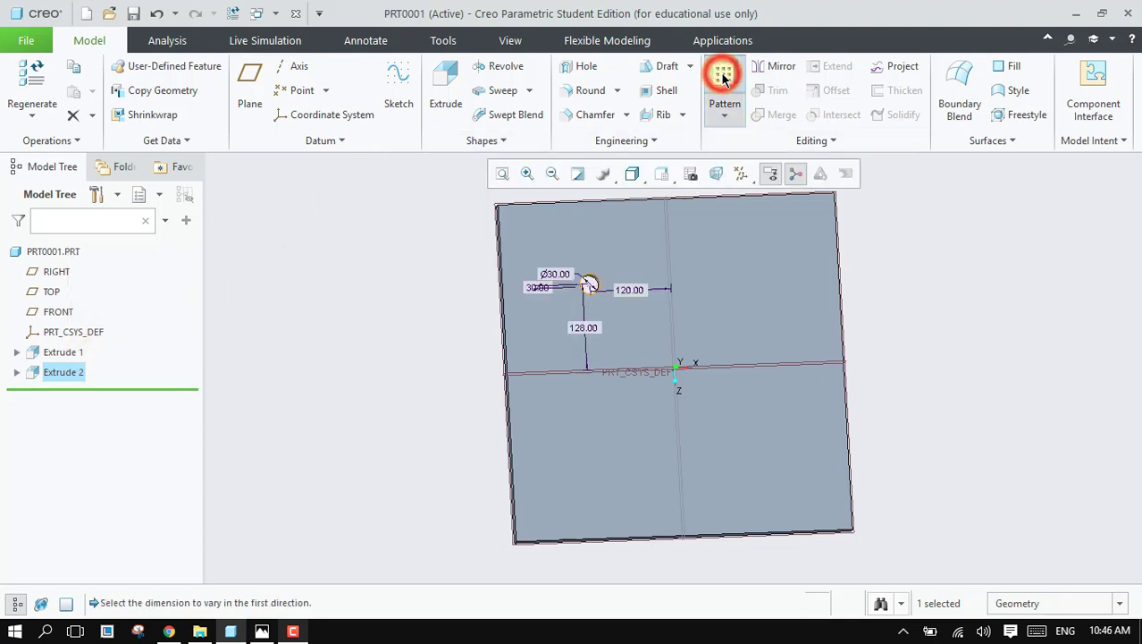
{"action": "left_click", "coordinate": [143, 86]}
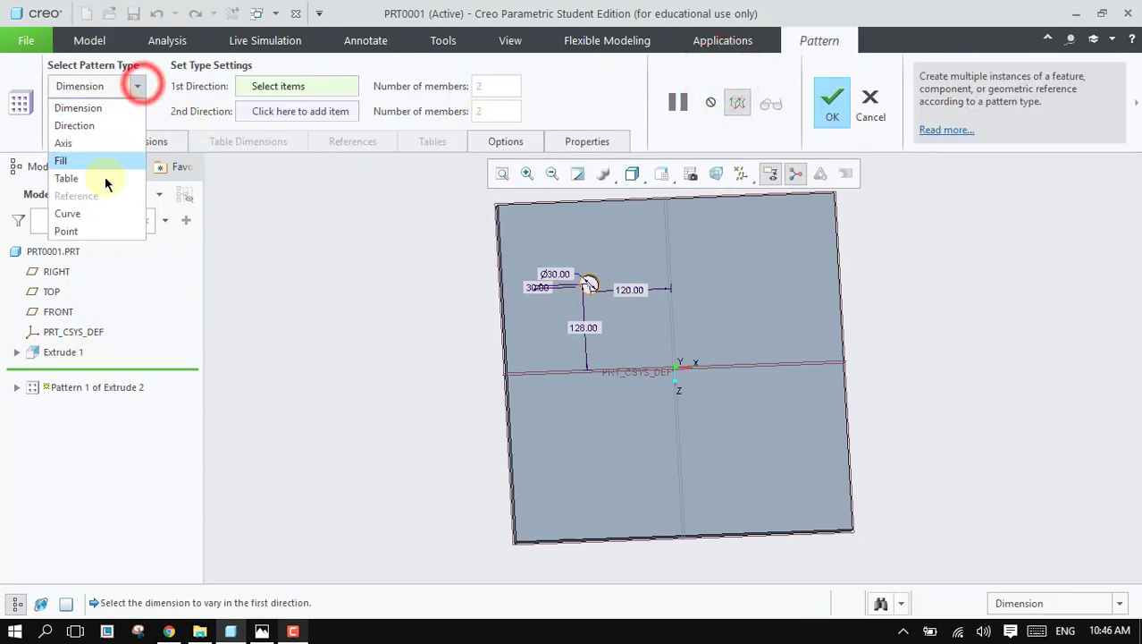
{"action": "left_click", "coordinate": [102, 210]}
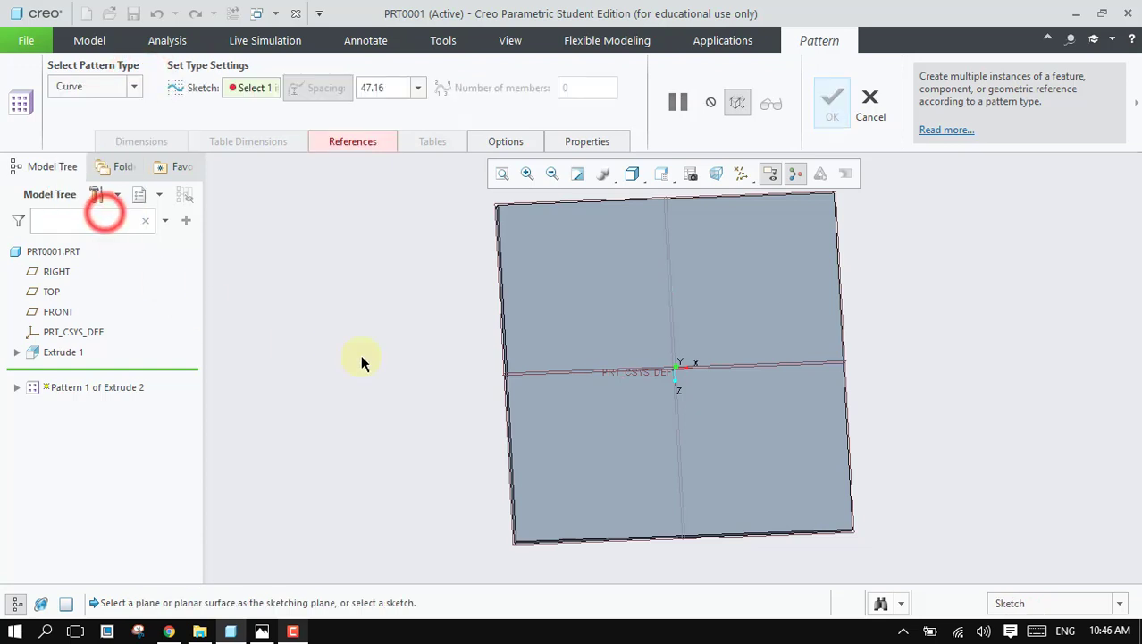
Step: Define an internal curve sketch on the plate's large face with the RIGHT plane as reference, viewed square-on
{"action": "left_click", "coordinate": [352, 143]}
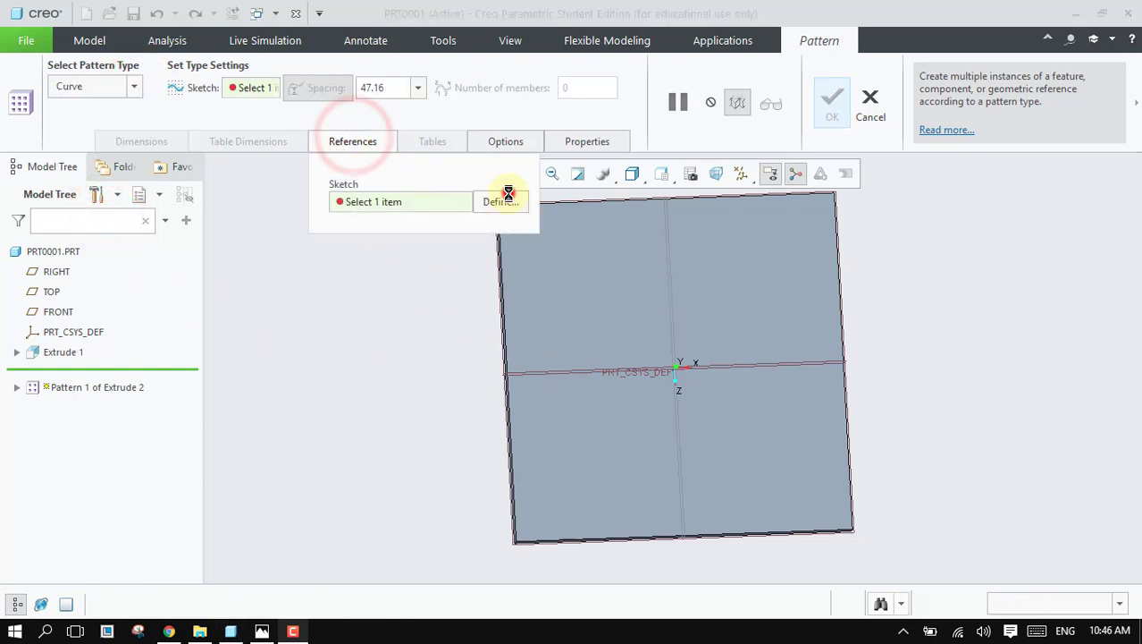
{"action": "left_click", "coordinate": [502, 202]}
{"action": "left_click", "coordinate": [753, 306]}
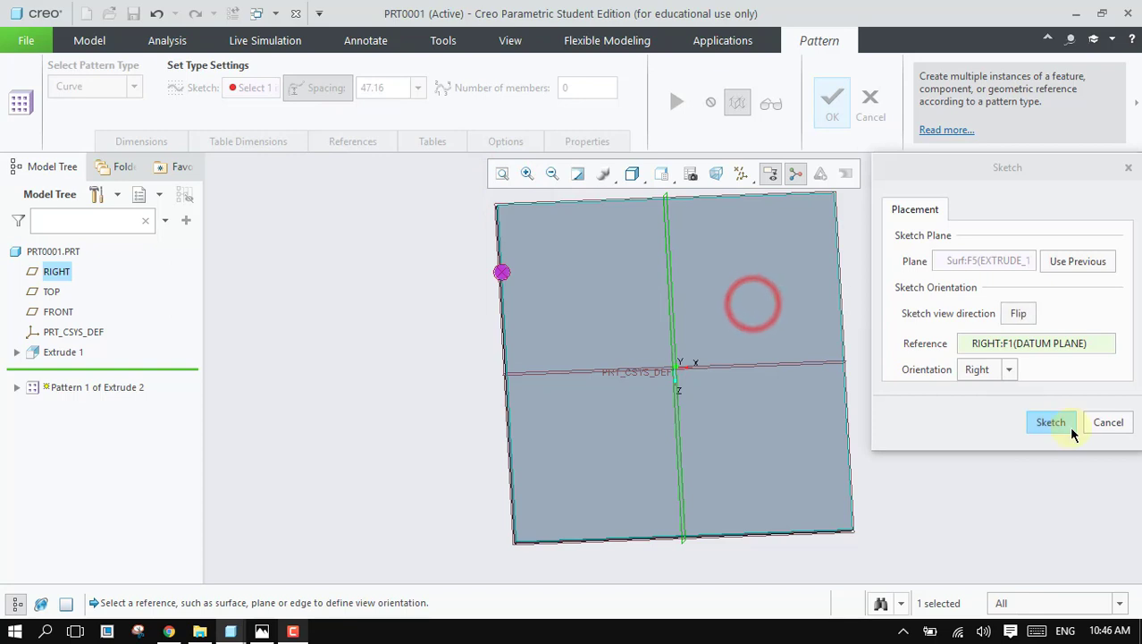
{"action": "left_click", "coordinate": [1052, 419]}
{"action": "left_click", "coordinate": [725, 170]}
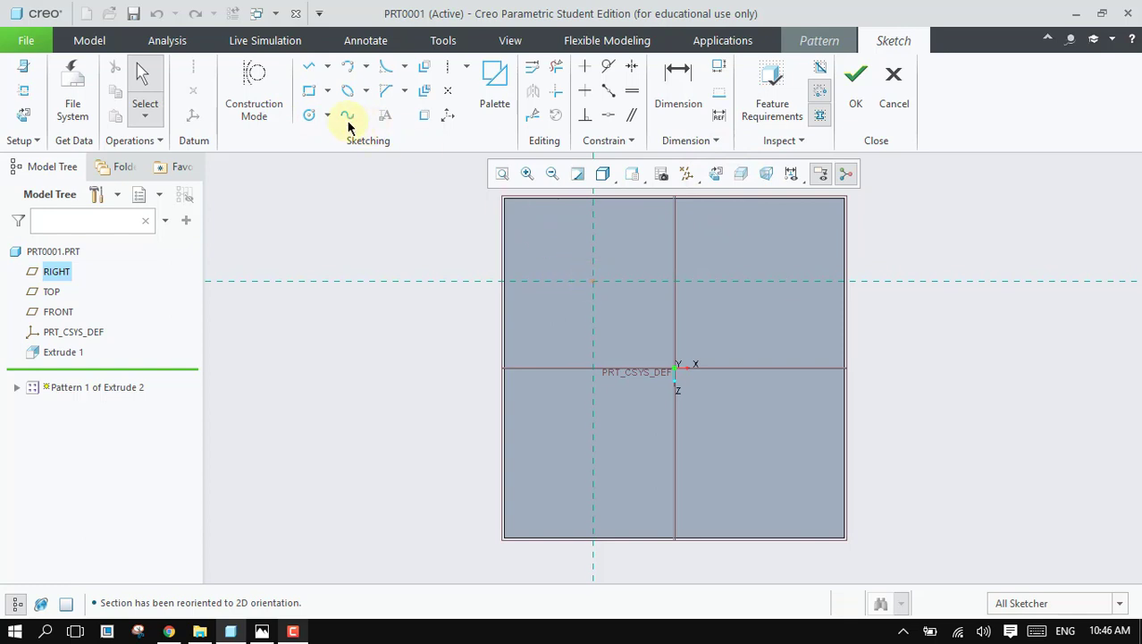
Step: Sketch a corner rectangle from the hole's centre diagonally across to near the plate's lower-right corner
{"action": "left_click", "coordinate": [310, 90]}
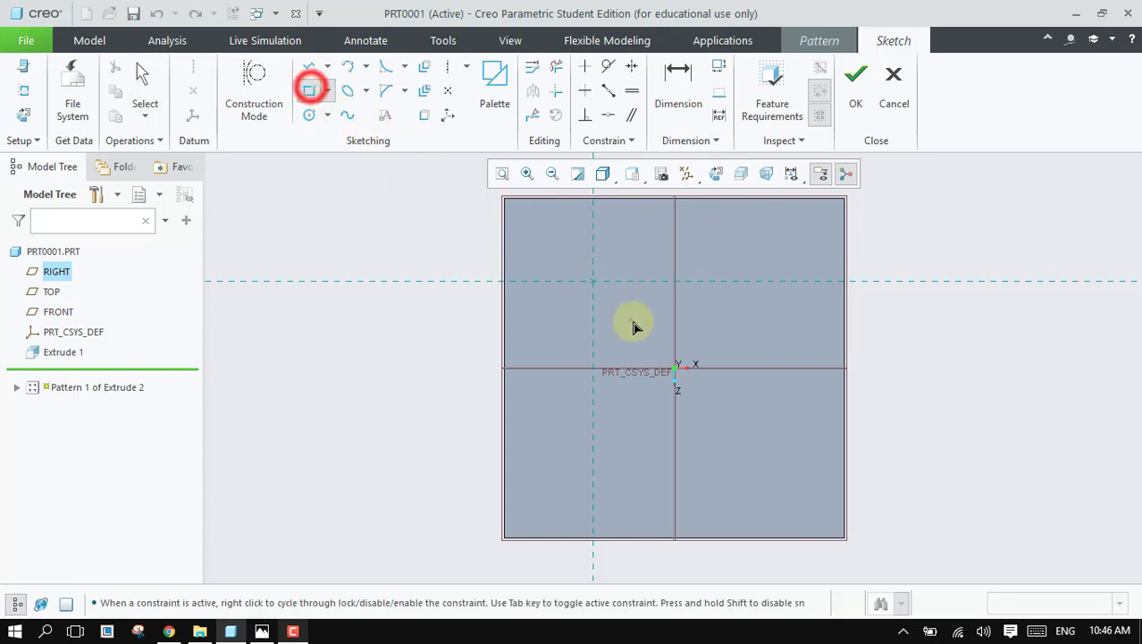
{"action": "left_click", "coordinate": [595, 280]}
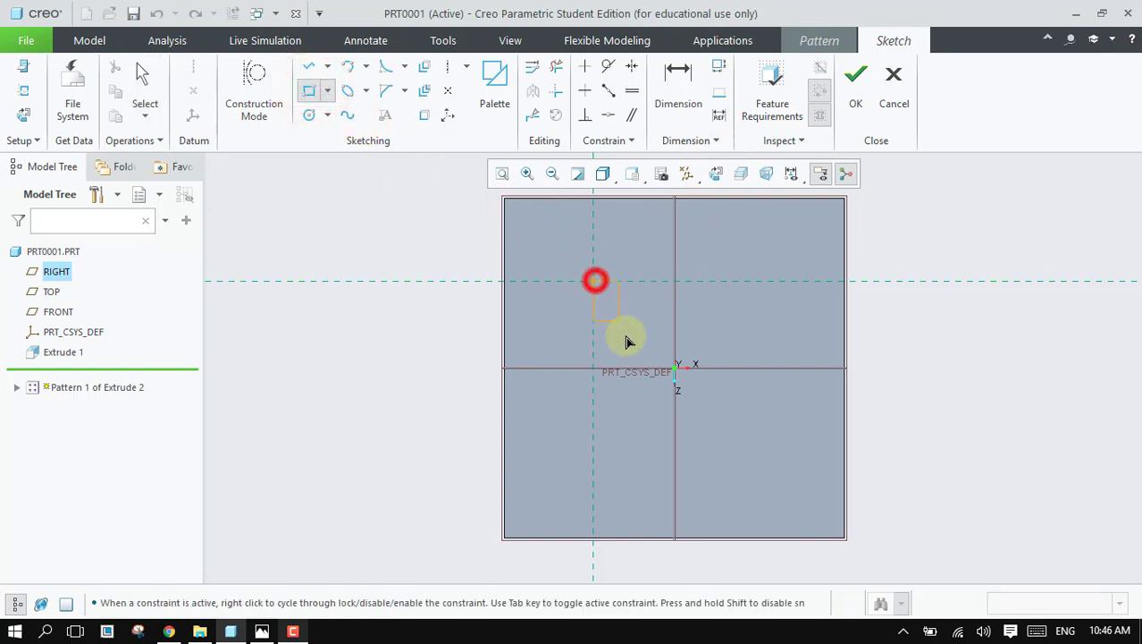
{"action": "left_click", "coordinate": [807, 470]}
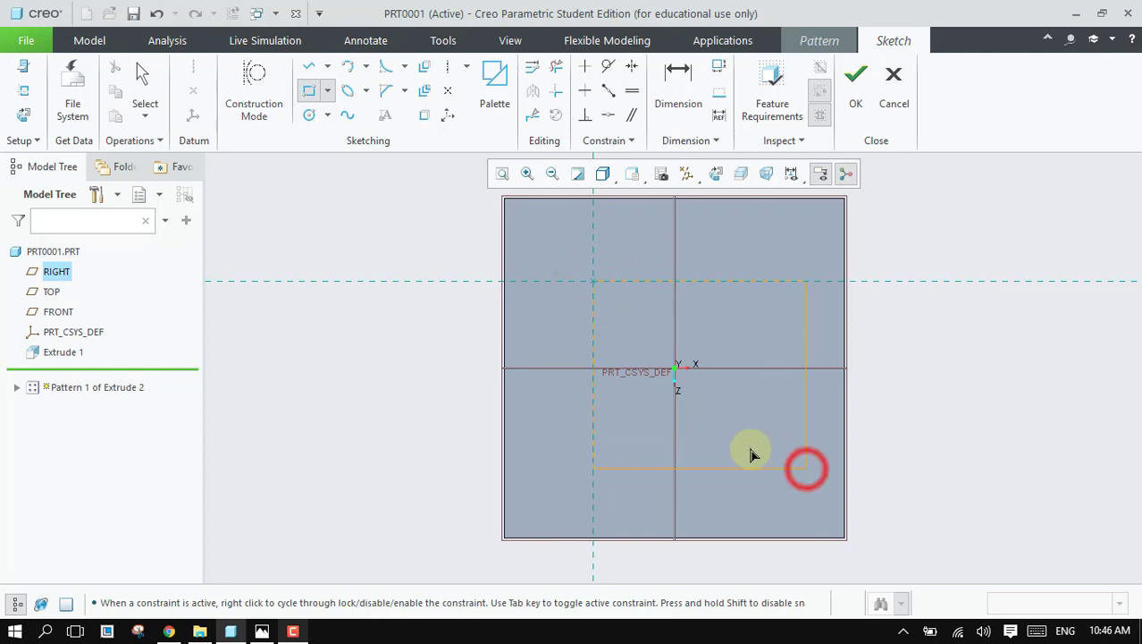
Step: Finish the rectangle sketch and create the curve pattern of holes along it
{"action": "left_click", "coordinate": [855, 77]}
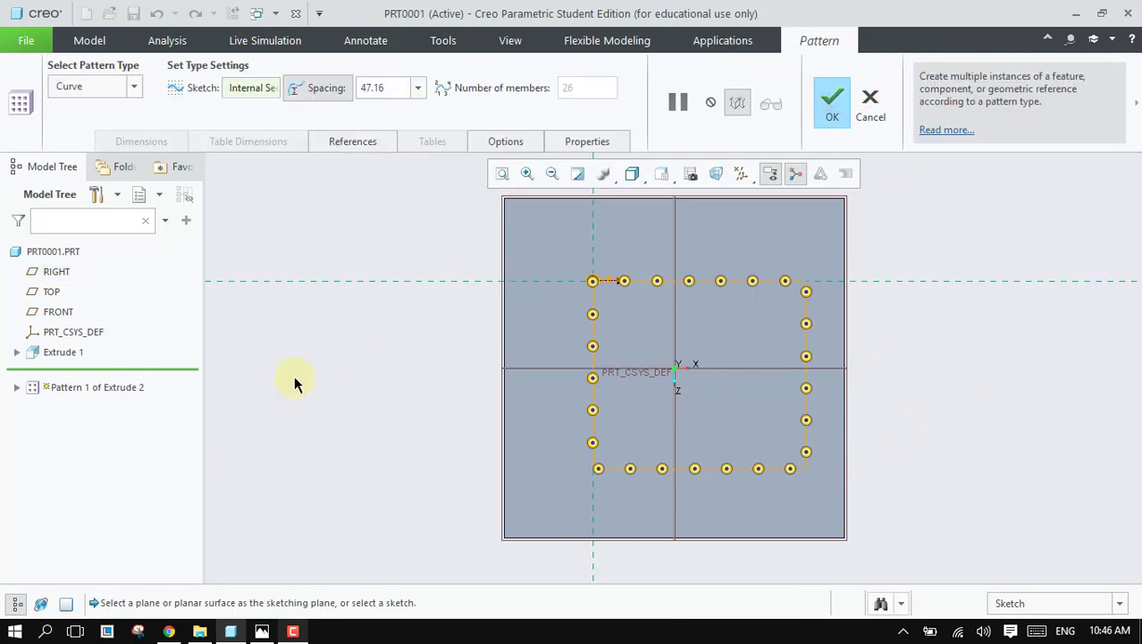
{"action": "mouse_move", "coordinate": [295, 383]}
{"action": "middle_mouse_down"}
{"action": "mouse_move", "coordinate": [403, 380]}
{"action": "mouse_move", "coordinate": [353, 369]}
{"action": "mouse_move", "coordinate": [367, 364]}
{"action": "middle_mouse_up"}
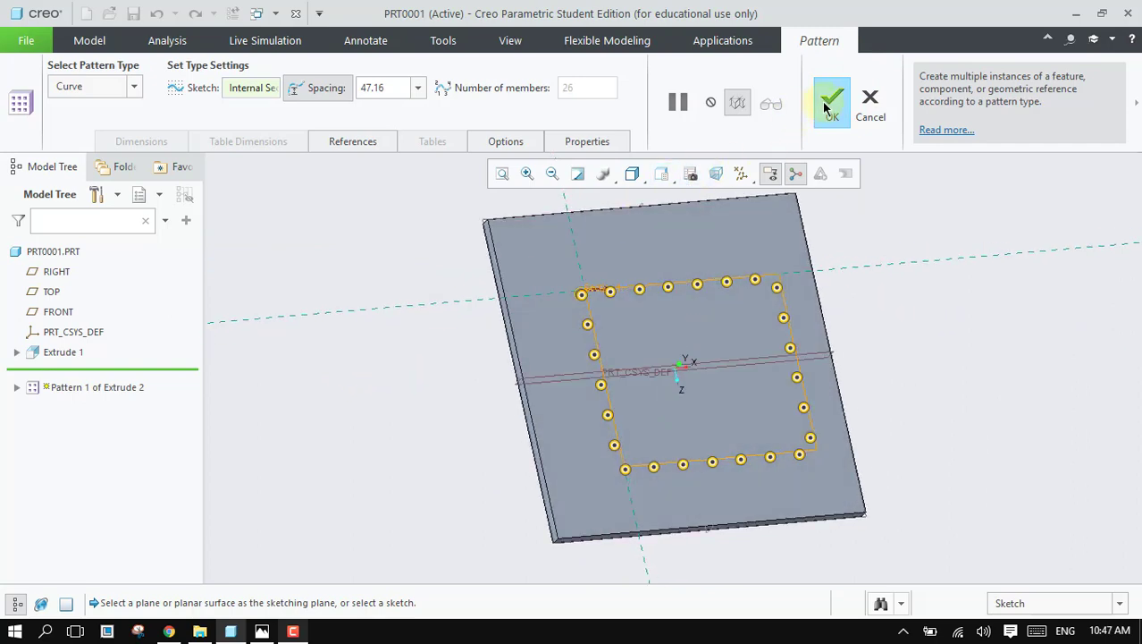
{"action": "left_click", "coordinate": [824, 105]}
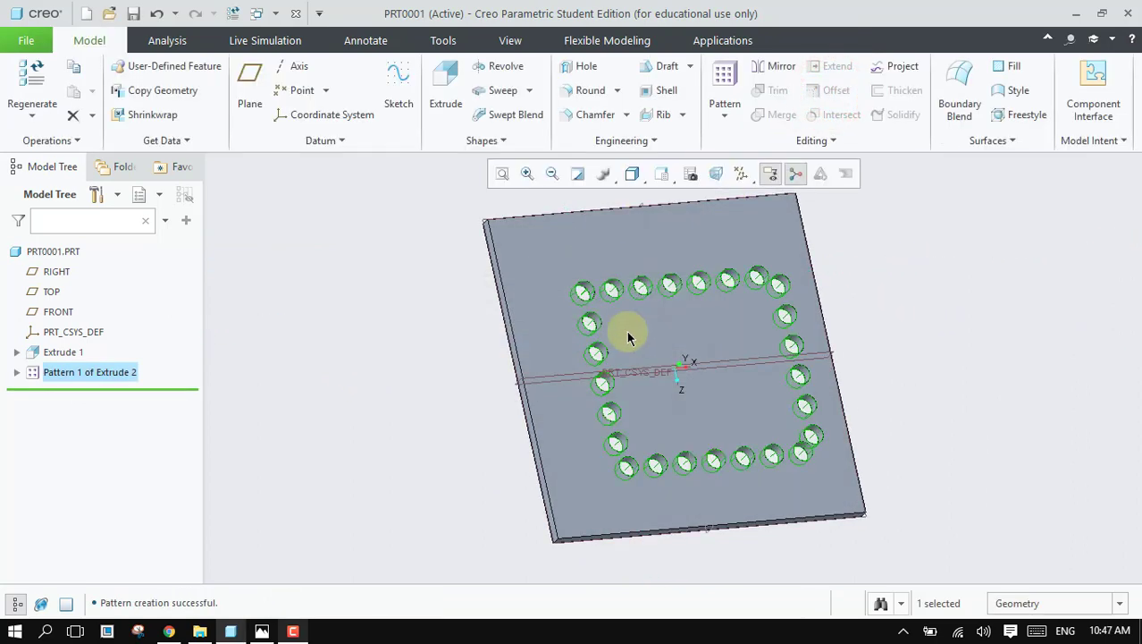
{"action": "left_click", "coordinate": [475, 347]}
{"action": "middle_click_drag", "start_coordinate": [446, 356], "coordinate": [418, 361]}
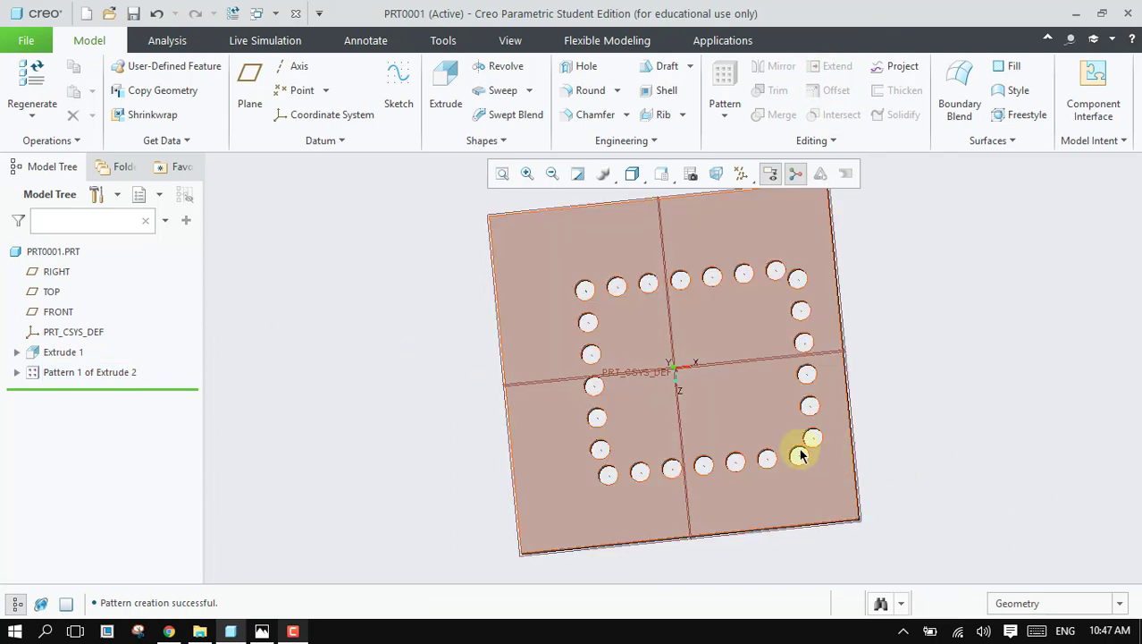
Step: Redefine the curve pattern by reopening its internal sketch and trimming away the whole rectangle
{"action": "right_click", "coordinate": [47, 373]}
{"action": "left_click", "coordinate": [83, 309]}
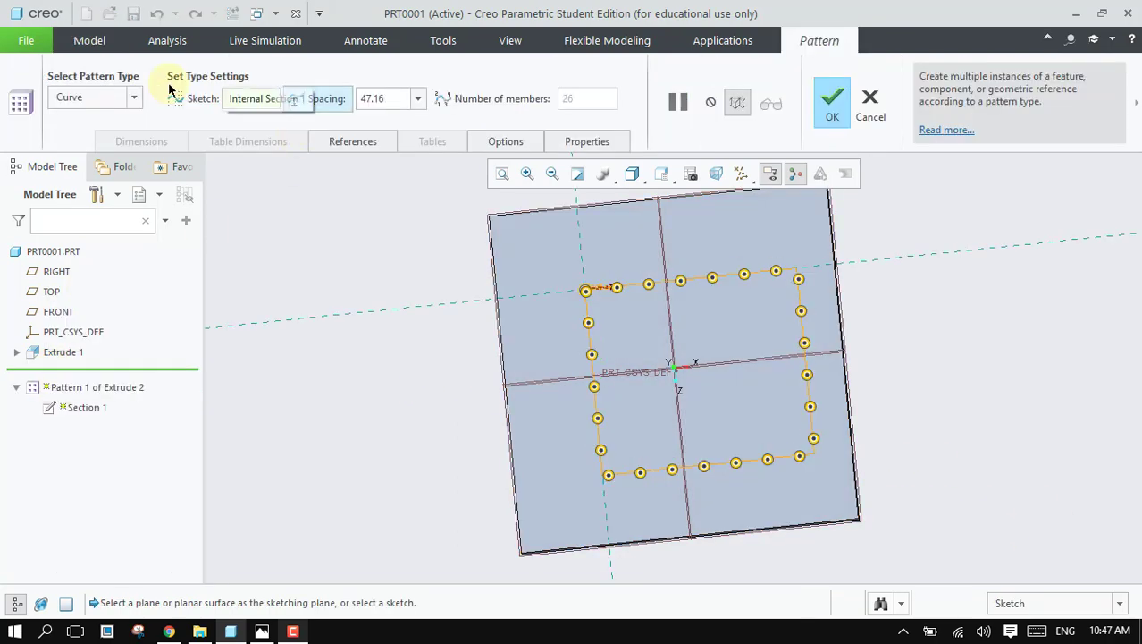
{"action": "left_click", "coordinate": [326, 140]}
{"action": "left_click", "coordinate": [501, 183]}
{"action": "left_click", "coordinate": [555, 93]}
{"action": "mouse_move", "coordinate": [688, 245]}
{"action": "left_mouse_down"}
{"action": "mouse_move", "coordinate": [825, 399]}
{"action": "mouse_move", "coordinate": [818, 393]}
{"action": "left_mouse_up"}
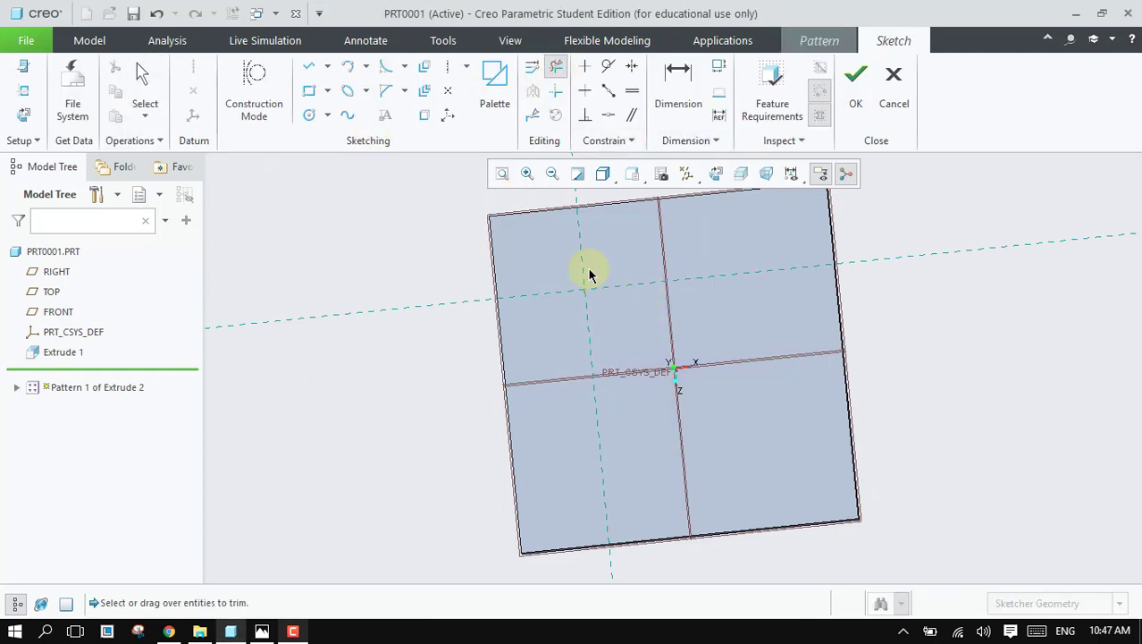
Step: Sketch a spline from the hole's centre, arching over and down the plate's right side, and apply the redefined curve pattern
{"action": "key", "text": "c"}
{"action": "left_click", "coordinate": [348, 115]}
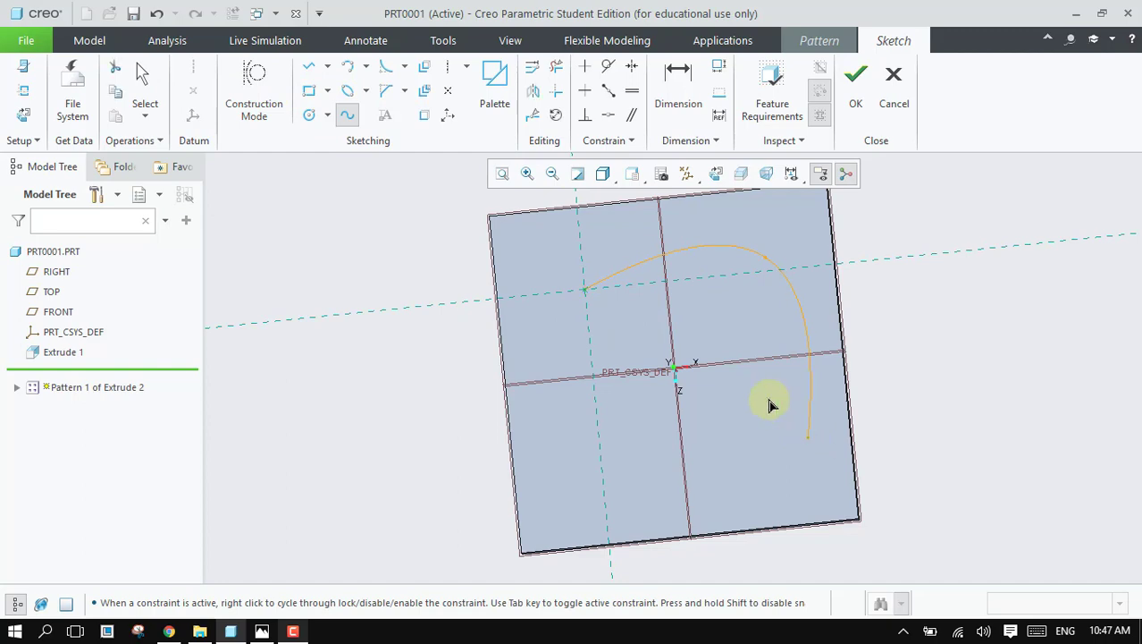
{"action": "left_click", "coordinate": [856, 82]}
{"action": "left_click", "coordinate": [832, 103]}
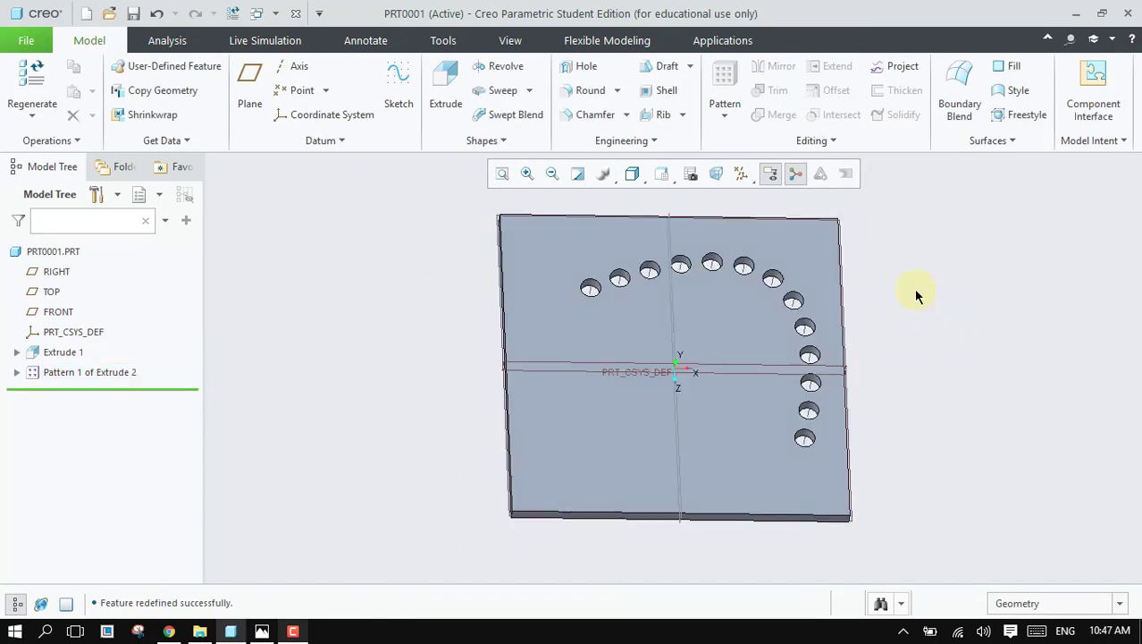
Step: Delete the curve pattern while keeping the original single hole, Extrude 2
{"action": "right_click", "coordinate": [54, 373]}
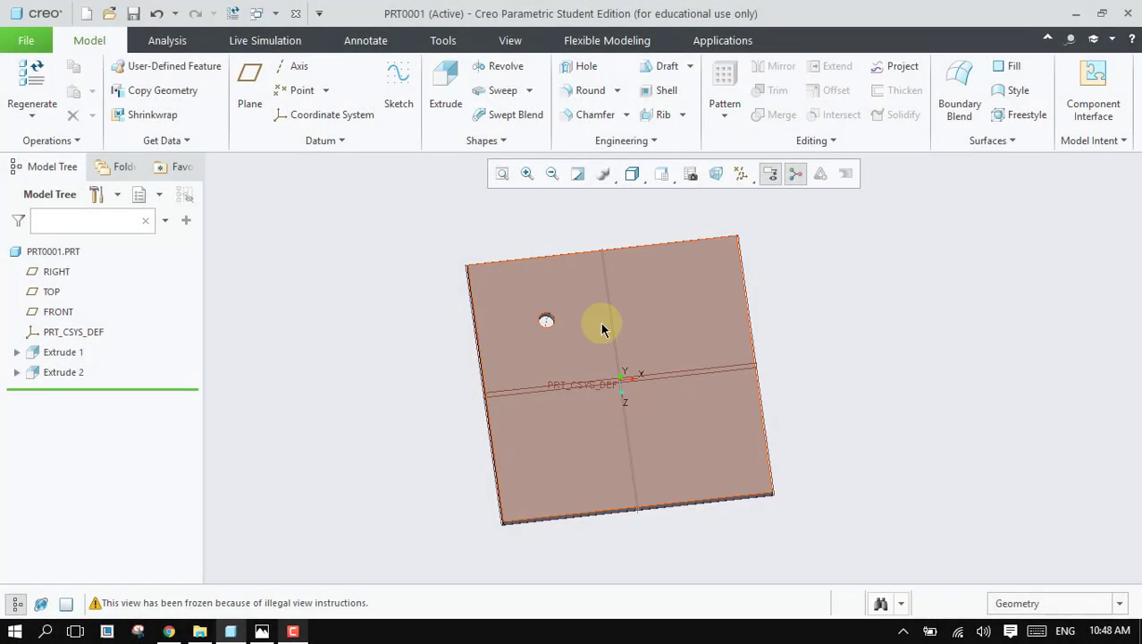
{"action": "left_click", "coordinate": [602, 329]}
{"action": "left_click", "coordinate": [383, 276]}
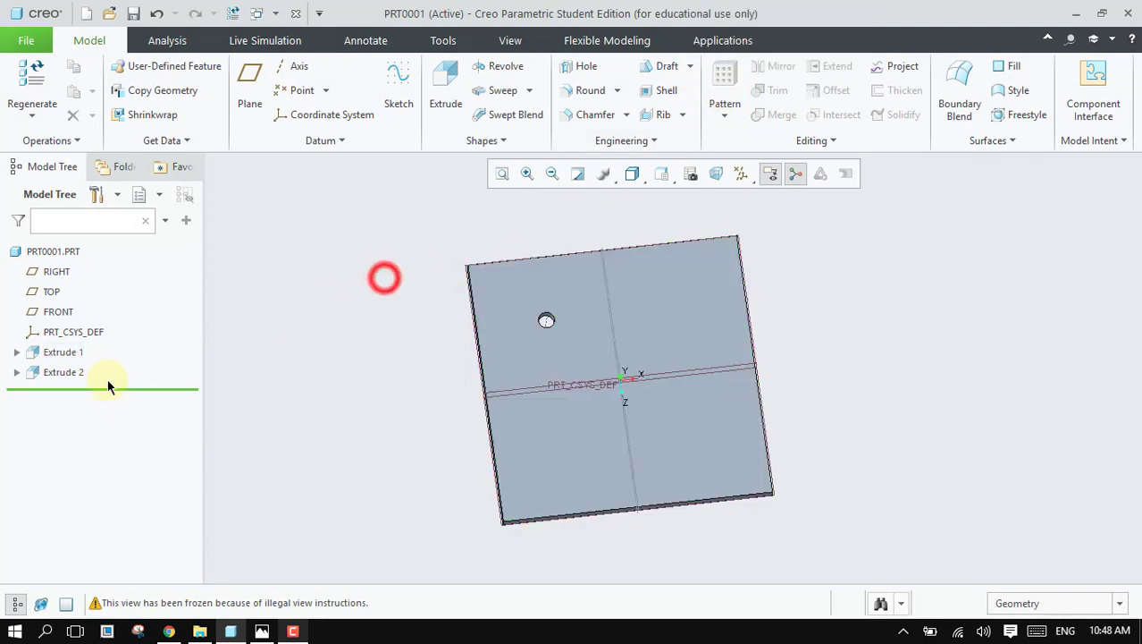
Step: Start a new pattern of Extrude 2 and set the pattern type to Fill
{"action": "left_click", "coordinate": [65, 374]}
{"action": "left_click", "coordinate": [725, 79]}
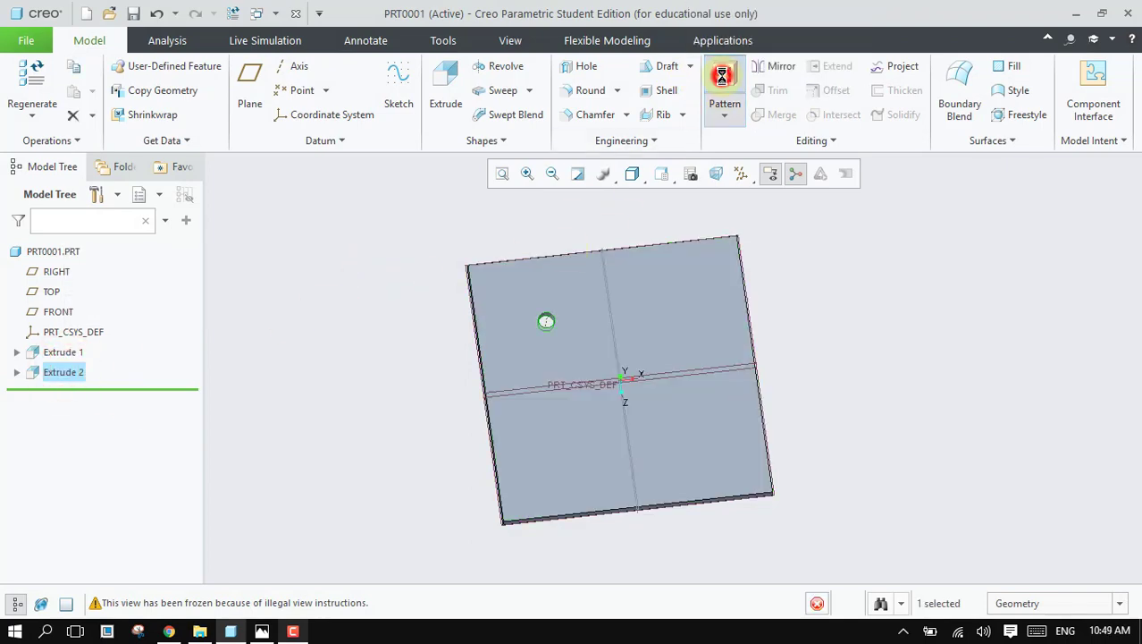
{"action": "left_click", "coordinate": [138, 86]}
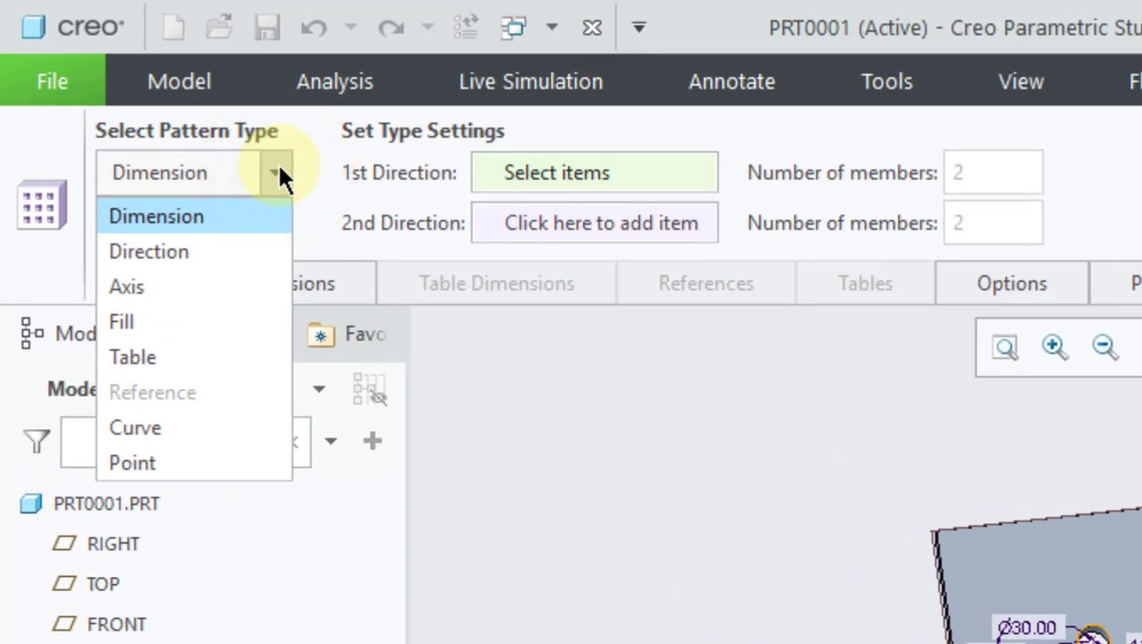
{"action": "left_click", "coordinate": [198, 324]}
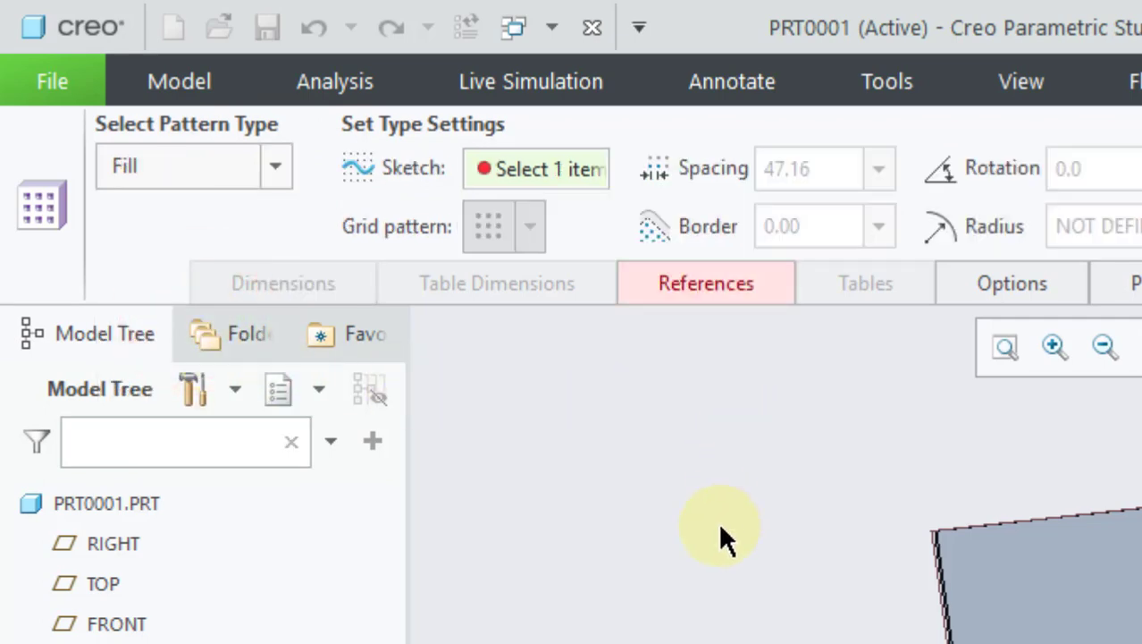
{"action": "middle_click_drag", "start_coordinate": [720, 527], "coordinate": [736, 545]}
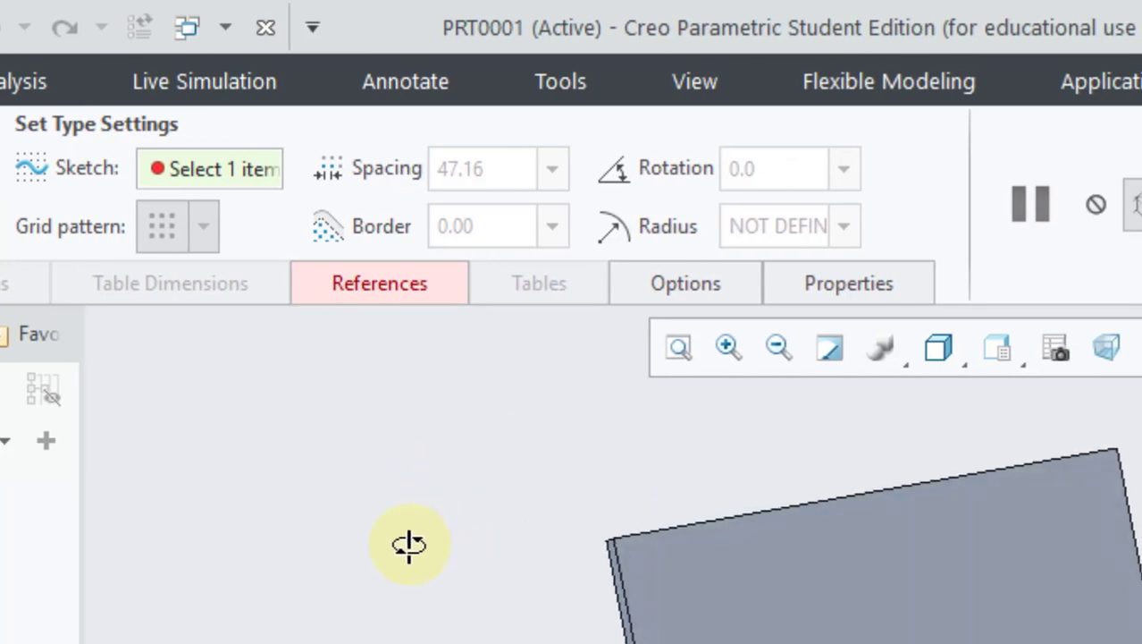
{"action": "middle_click_drag", "start_coordinate": [408, 545], "coordinate": [369, 541]}
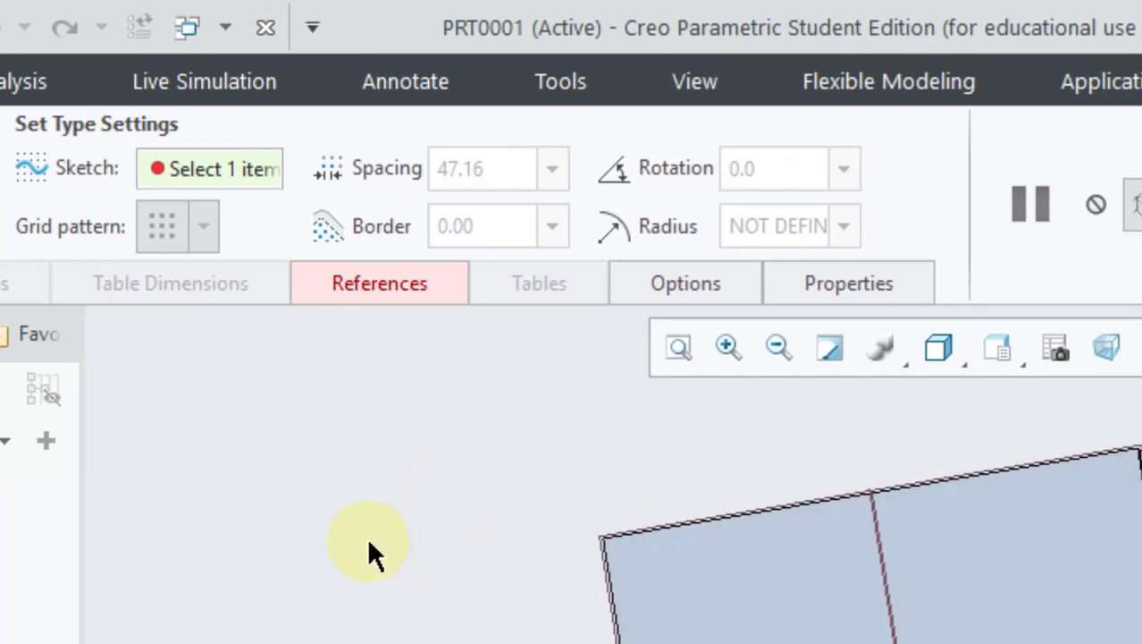
Step: Define an internal fill sketch on the plate's large face with the RIGHT plane as the Right-oriented reference
{"action": "left_click", "coordinate": [362, 284]}
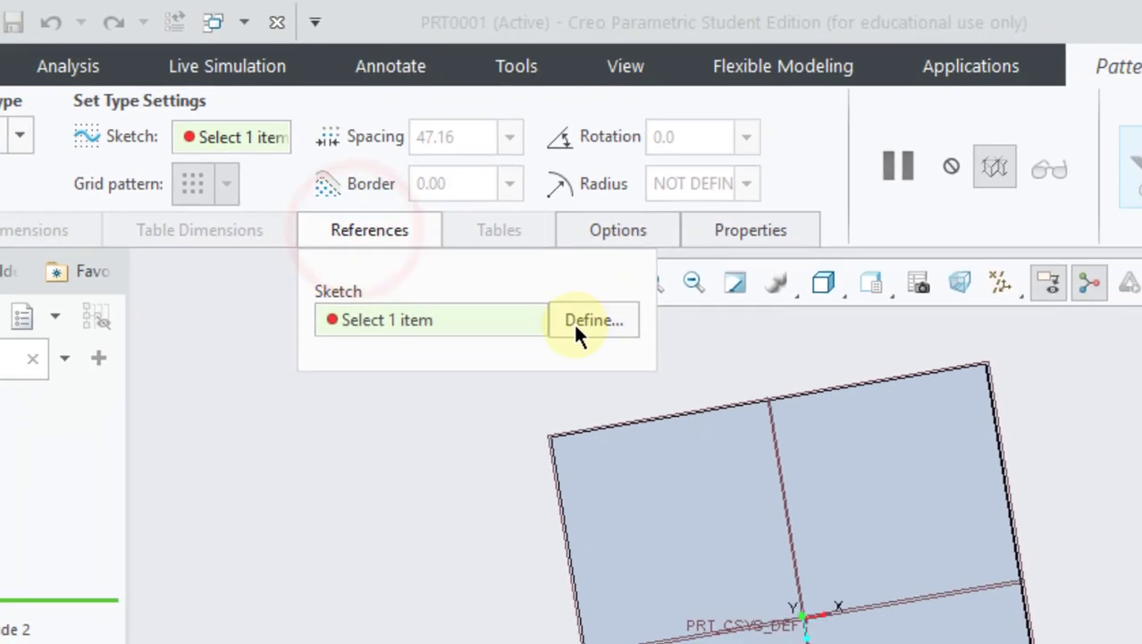
{"action": "left_click", "coordinate": [633, 419]}
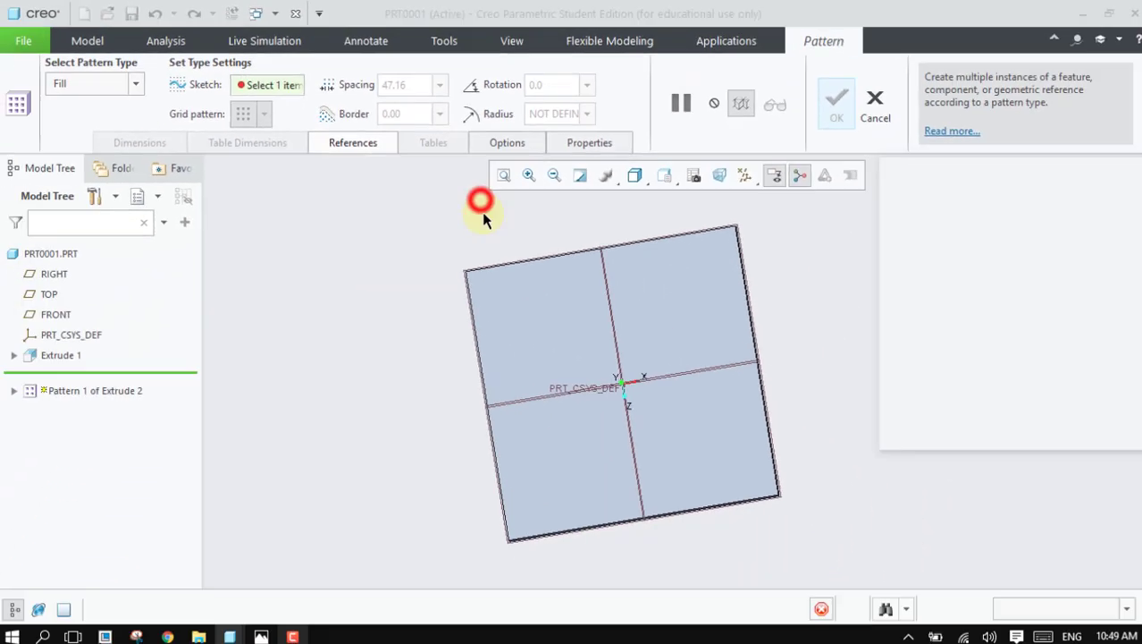
{"action": "left_click", "coordinate": [556, 336]}
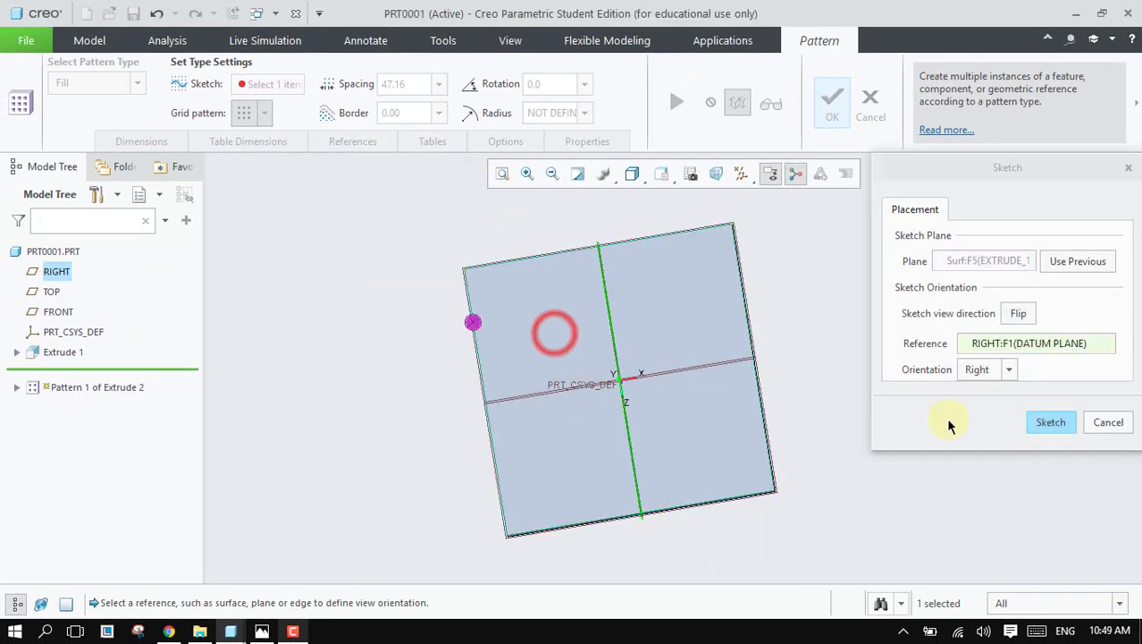
{"action": "left_click", "coordinate": [1051, 422]}
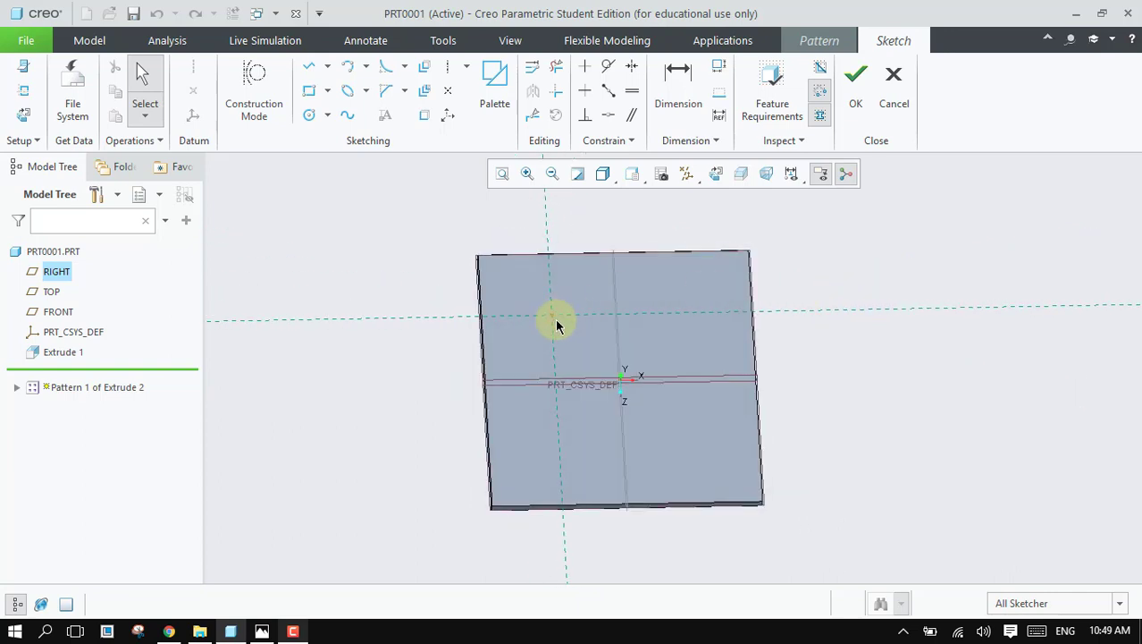
Step: Sketch a corner rectangle enclosing the hole and most of the plate's face, and finish the sketch
{"action": "left_click", "coordinate": [309, 90]}
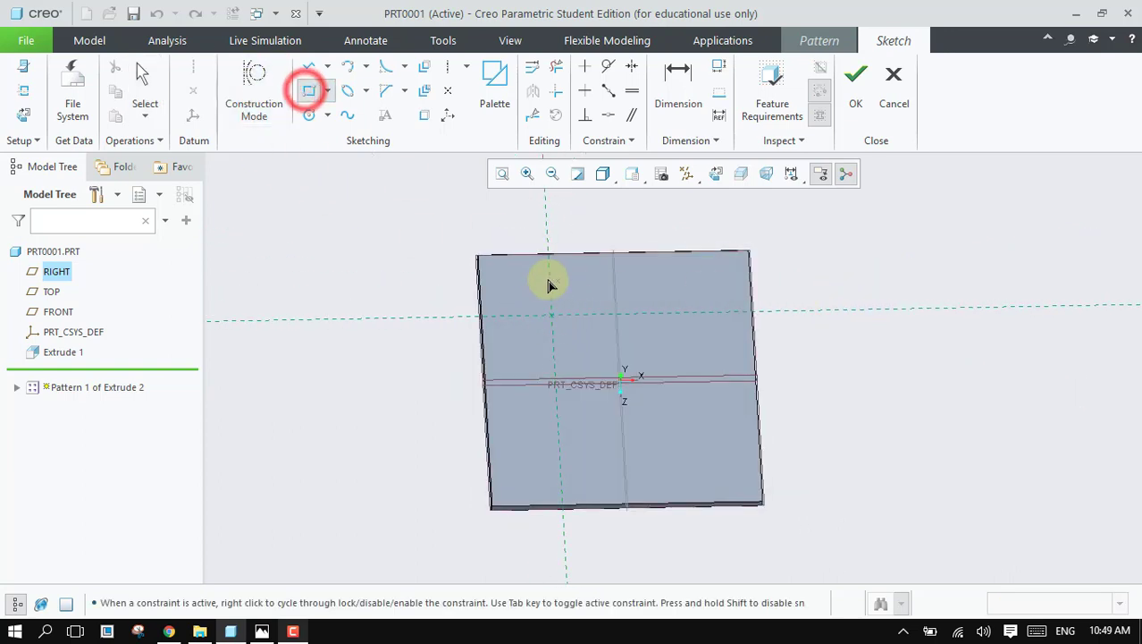
{"action": "left_click", "coordinate": [522, 281]}
{"action": "left_click", "coordinate": [719, 458]}
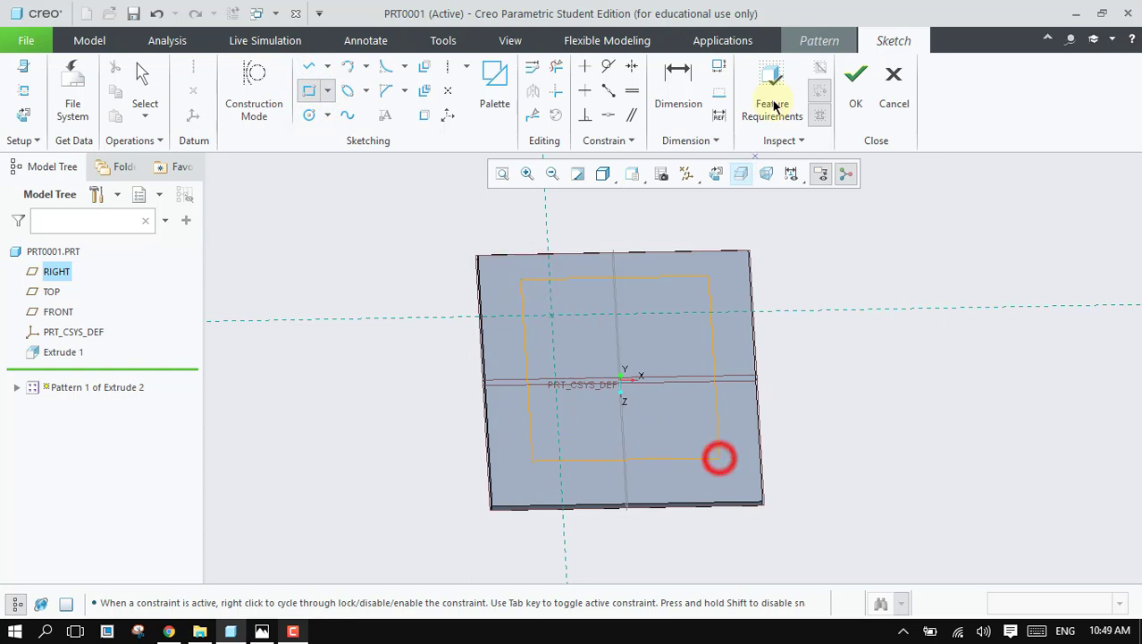
{"action": "left_click", "coordinate": [855, 79]}
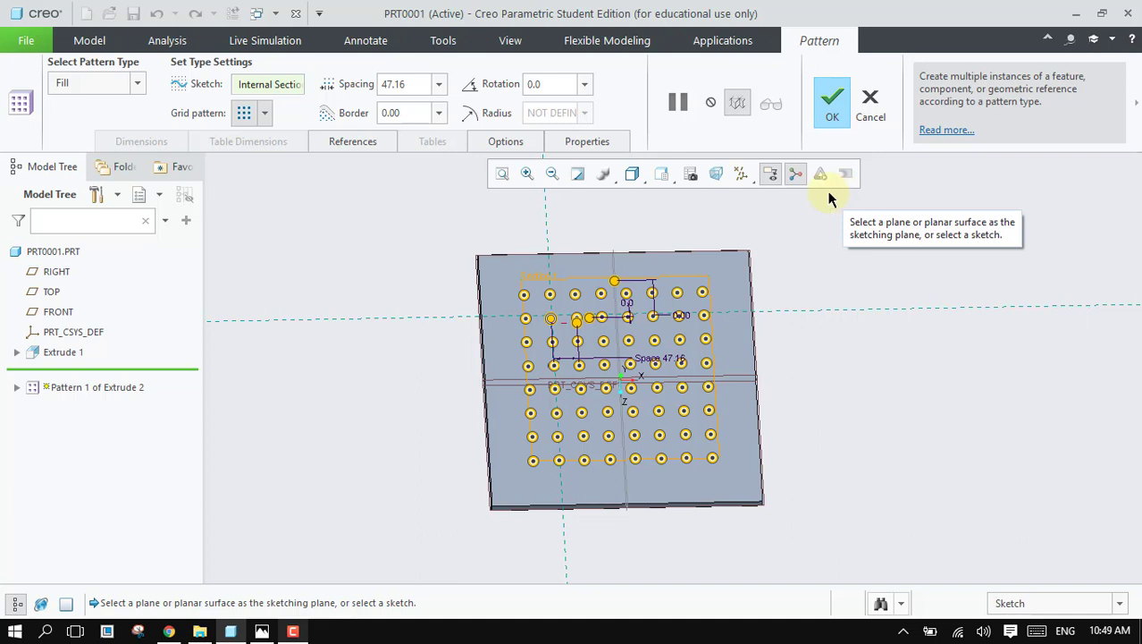
Step: Try a spacing of 60 between the fill pattern members, and settle on 40
{"action": "left_click", "coordinate": [403, 84]}
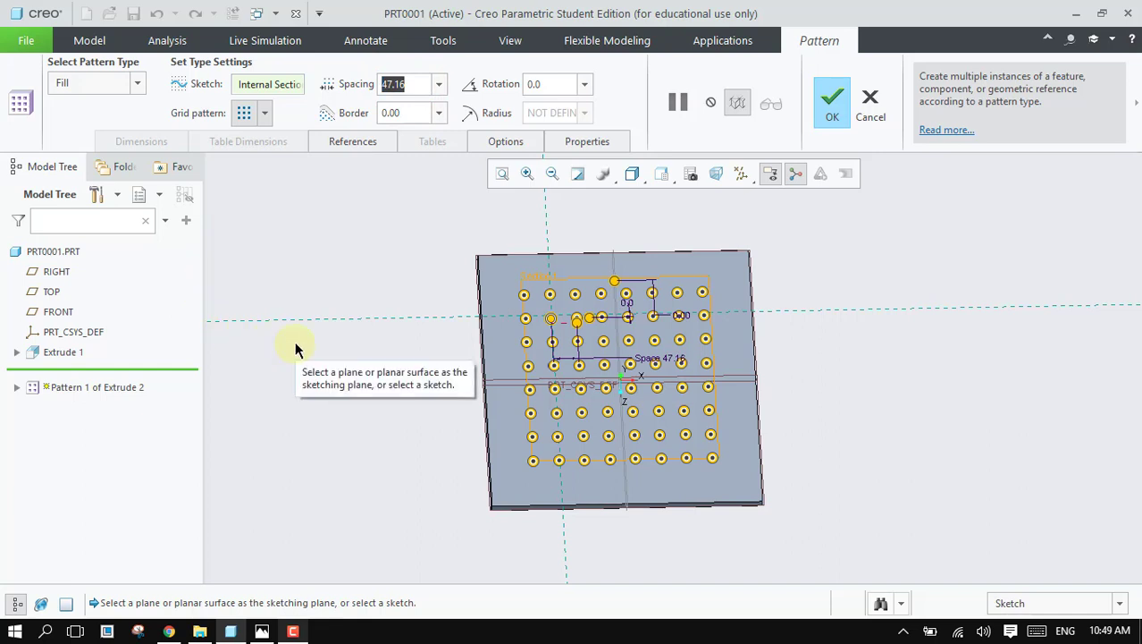
{"action": "type", "text": "60"}
{"action": "key", "text": "Return"}
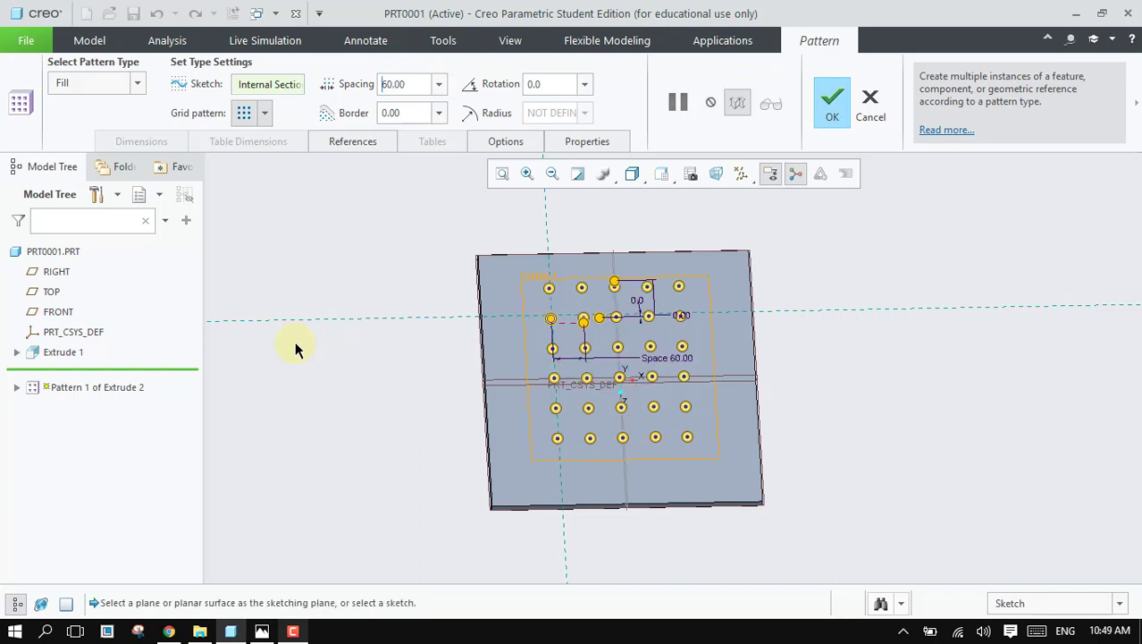
{"action": "double_click", "coordinate": [399, 83]}
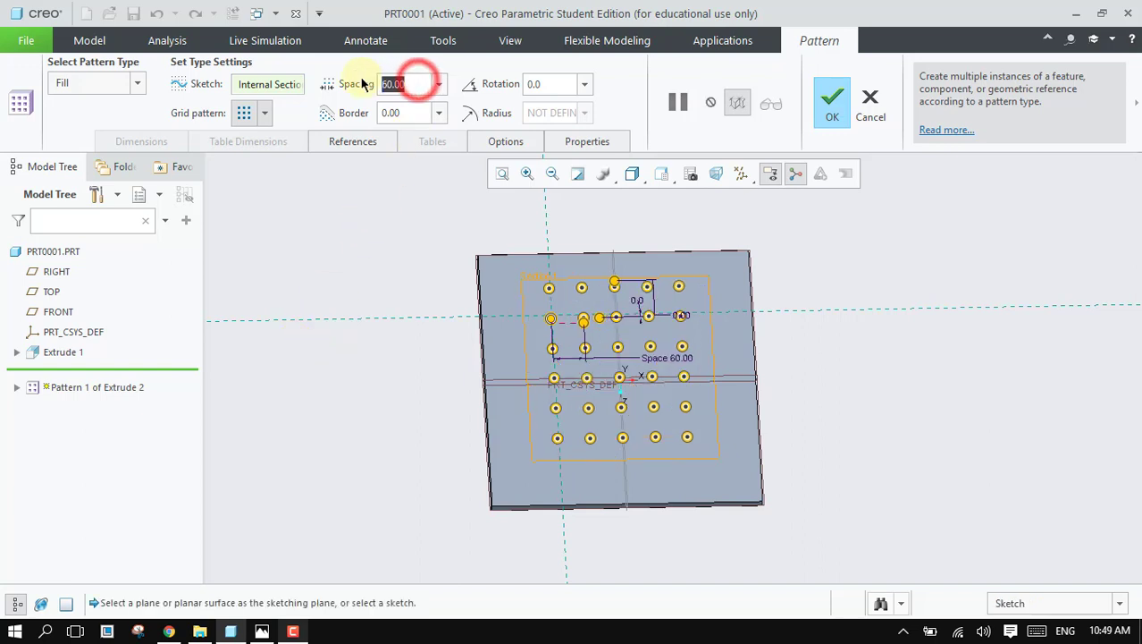
{"action": "type", "text": "40"}
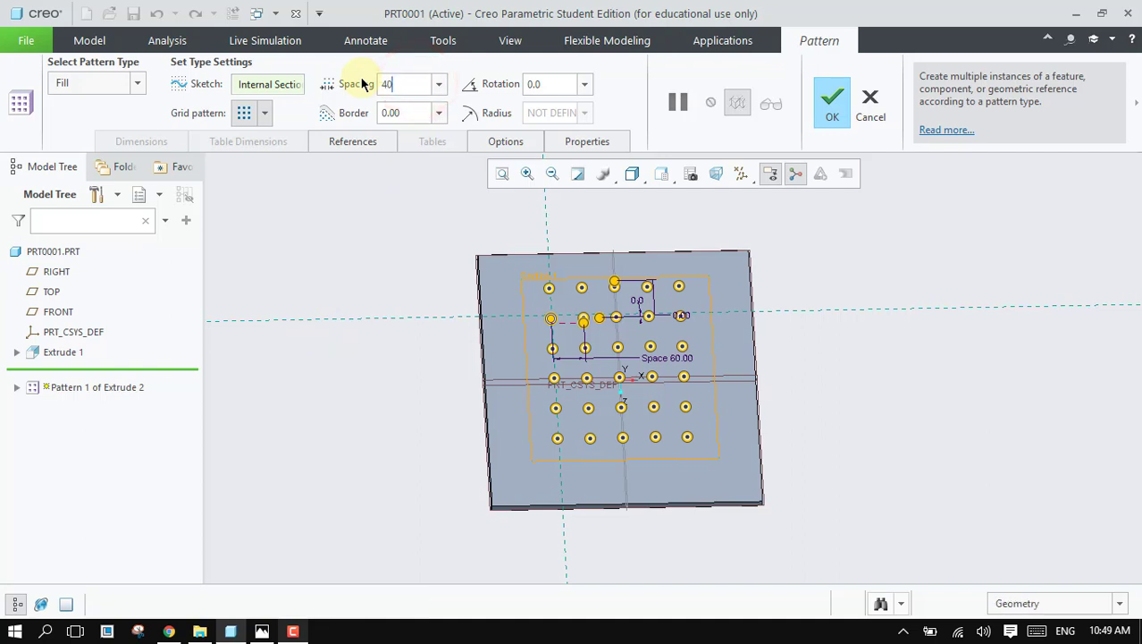
{"action": "key", "text": "Return"}
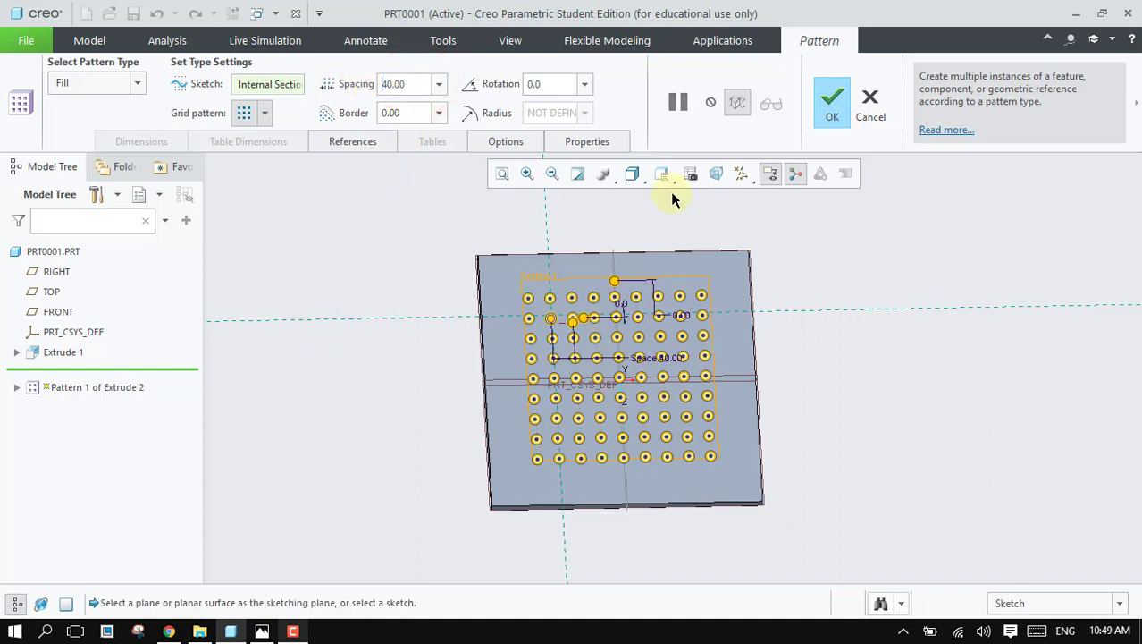
{"action": "mouse_move", "coordinate": [401, 309]}
{"action": "middle_mouse_down"}
{"action": "mouse_move", "coordinate": [401, 327]}
{"action": "mouse_move", "coordinate": [380, 322]}
{"action": "mouse_move", "coordinate": [396, 323]}
{"action": "middle_mouse_up"}
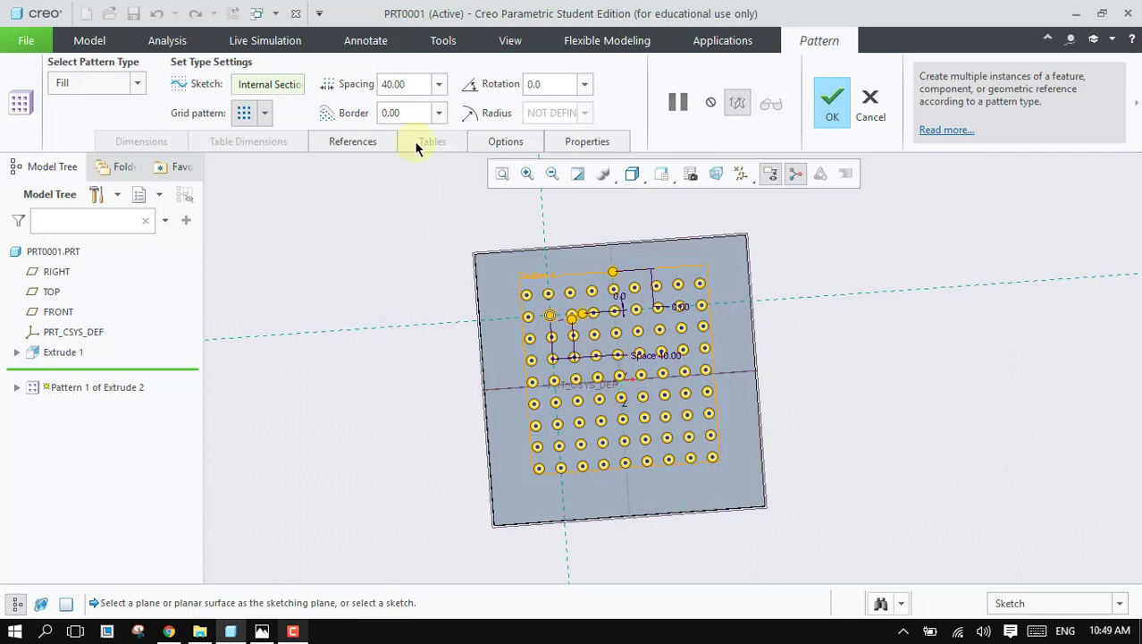
Step: Try a fill pattern border of 10 from the sketch boundary, and set it to 50
{"action": "left_click", "coordinate": [438, 114]}
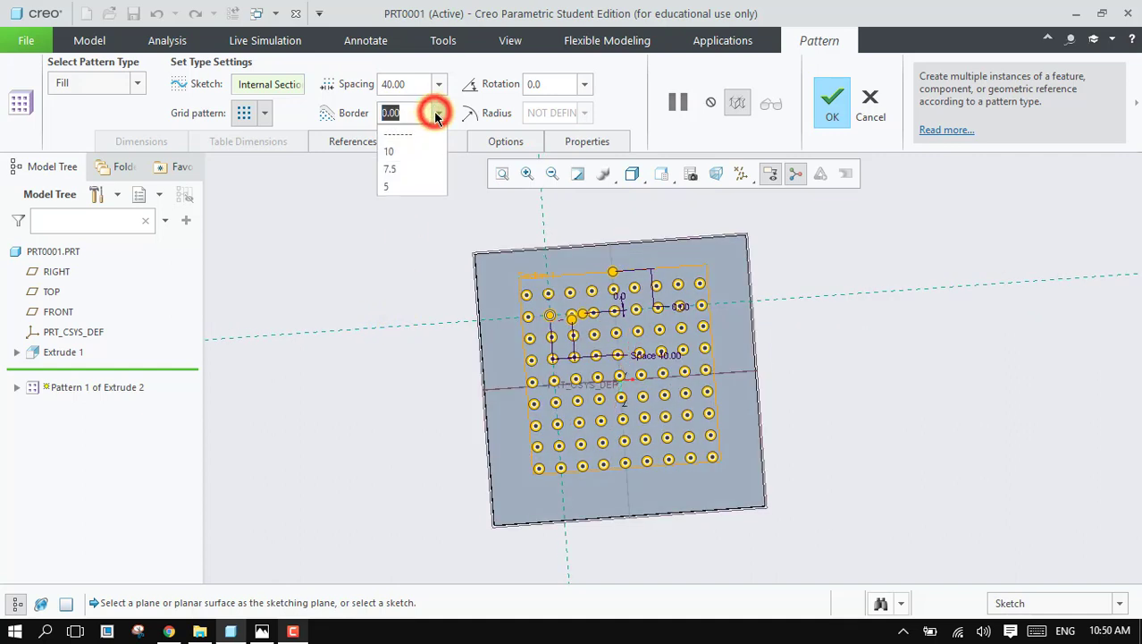
{"action": "left_click", "coordinate": [418, 155]}
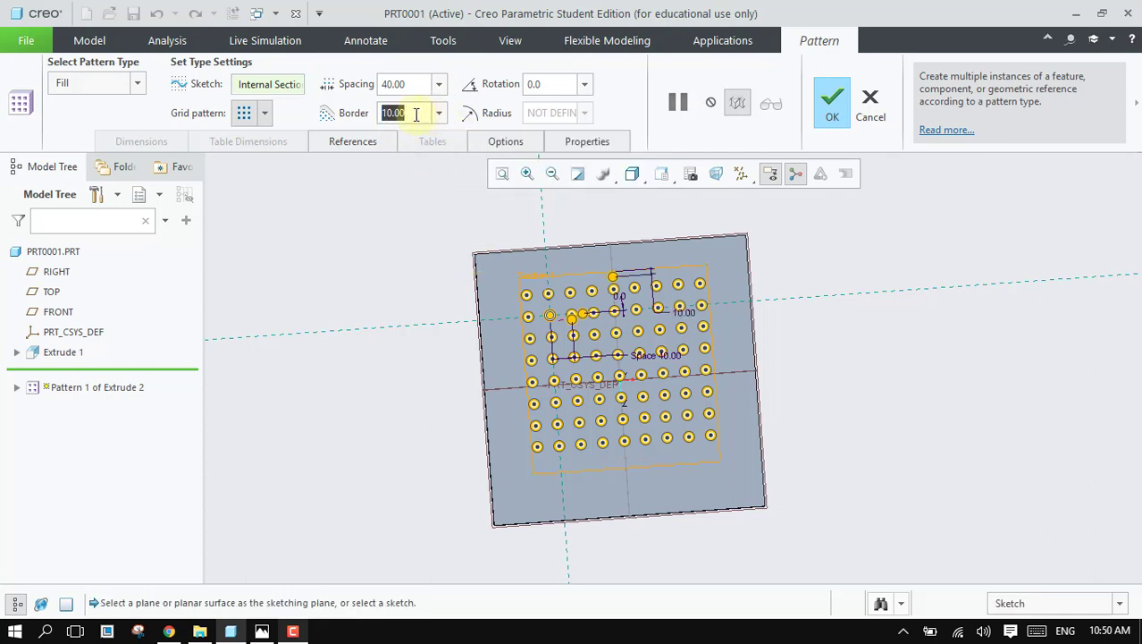
{"action": "left_click", "coordinate": [416, 115]}
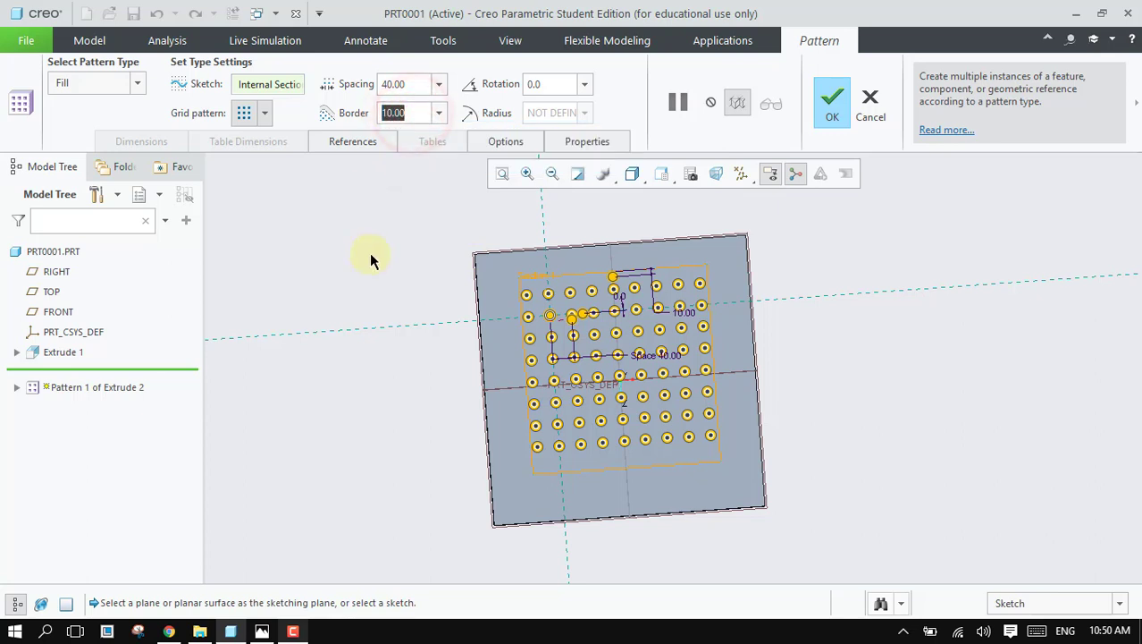
{"action": "type", "text": "50"}
{"action": "key", "text": "Return"}
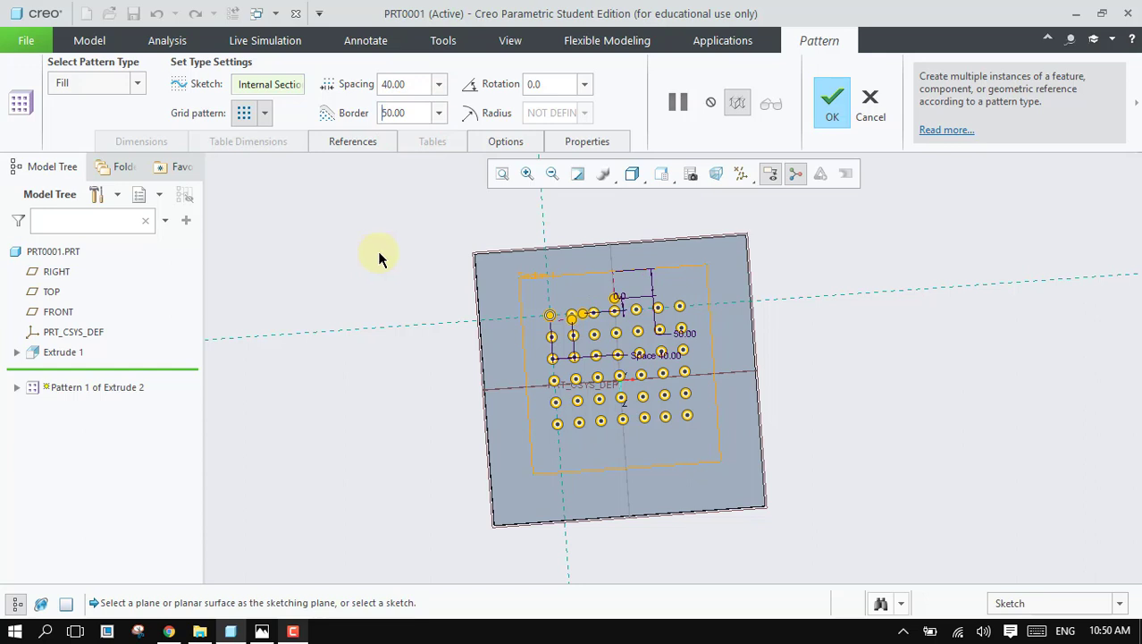
Step: Adjust the fill pattern freehand on the model to a spacing of about 36.9 and a border of about 31.6, and apply it
{"action": "left_click_drag", "start_coordinate": [613, 302], "coordinate": [569, 327]}
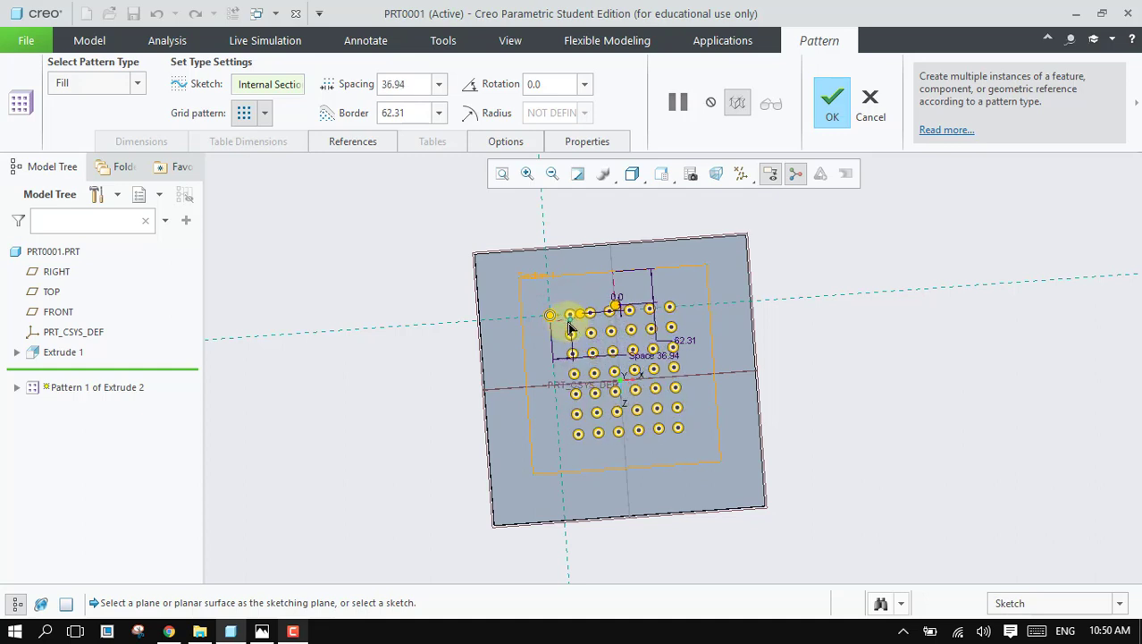
{"action": "left_click", "coordinate": [615, 309]}
{"action": "left_click_drag", "start_coordinate": [617, 304], "coordinate": [617, 295]}
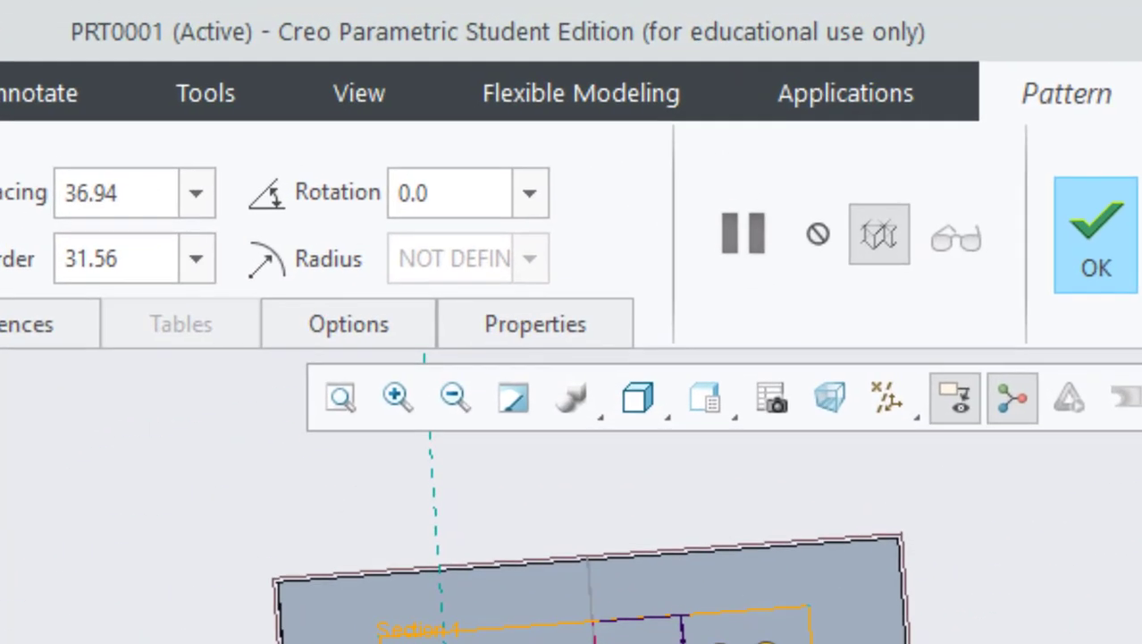
{"action": "left_click", "coordinate": [1082, 263]}
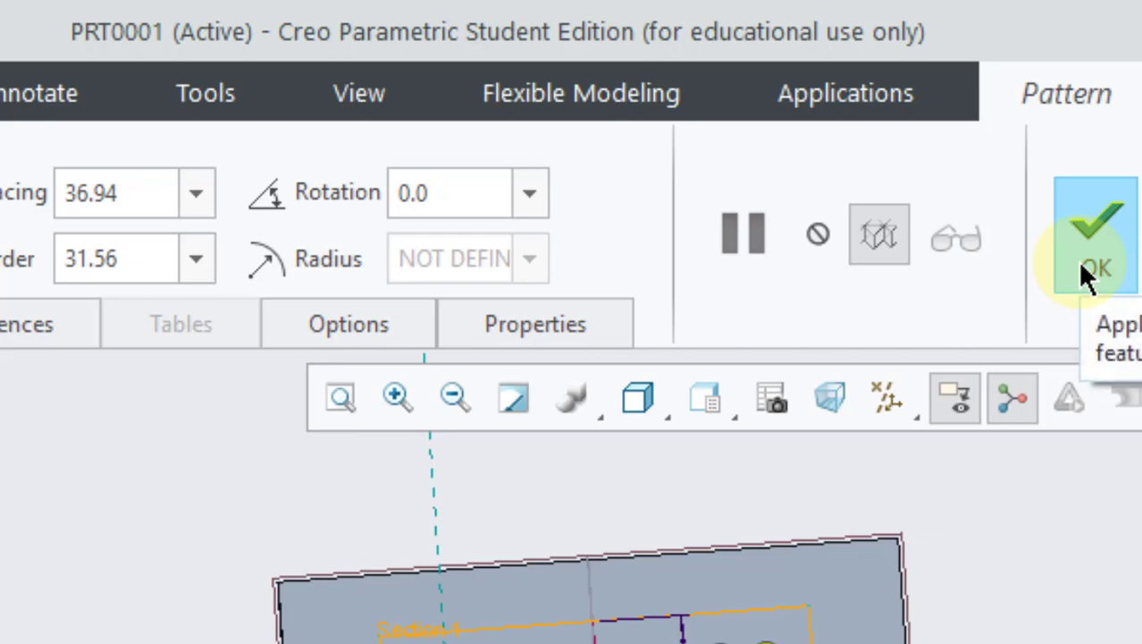
Step: Try grid rotations of 30, 60 and 90 degrees for the fill pattern
{"action": "left_click", "coordinate": [528, 194]}
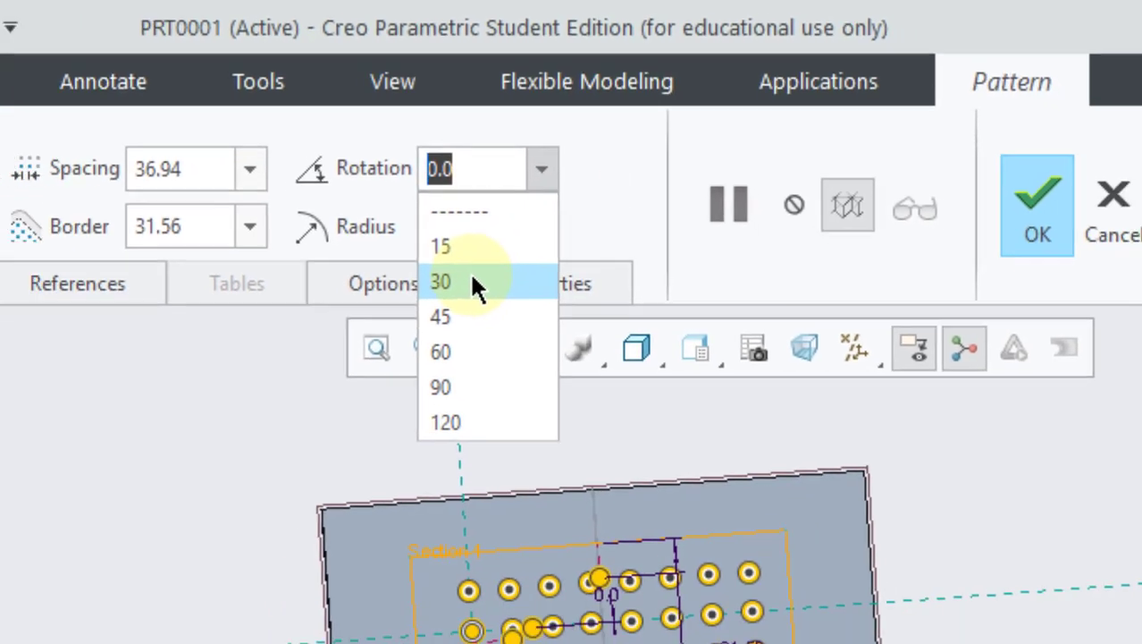
{"action": "left_click", "coordinate": [474, 283]}
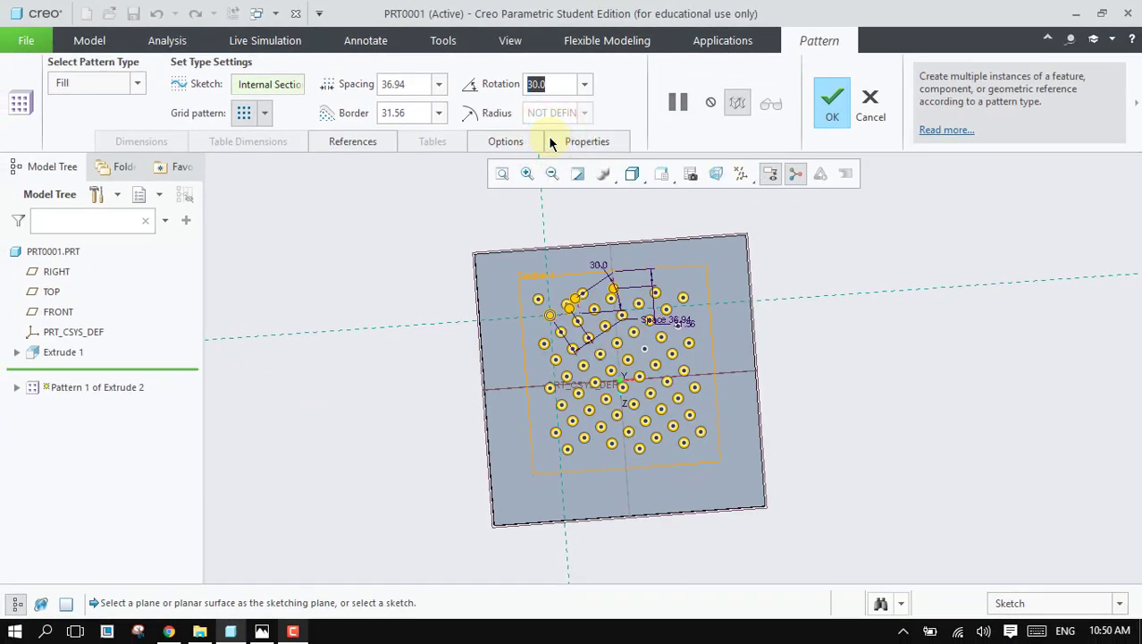
{"action": "left_click", "coordinate": [584, 84]}
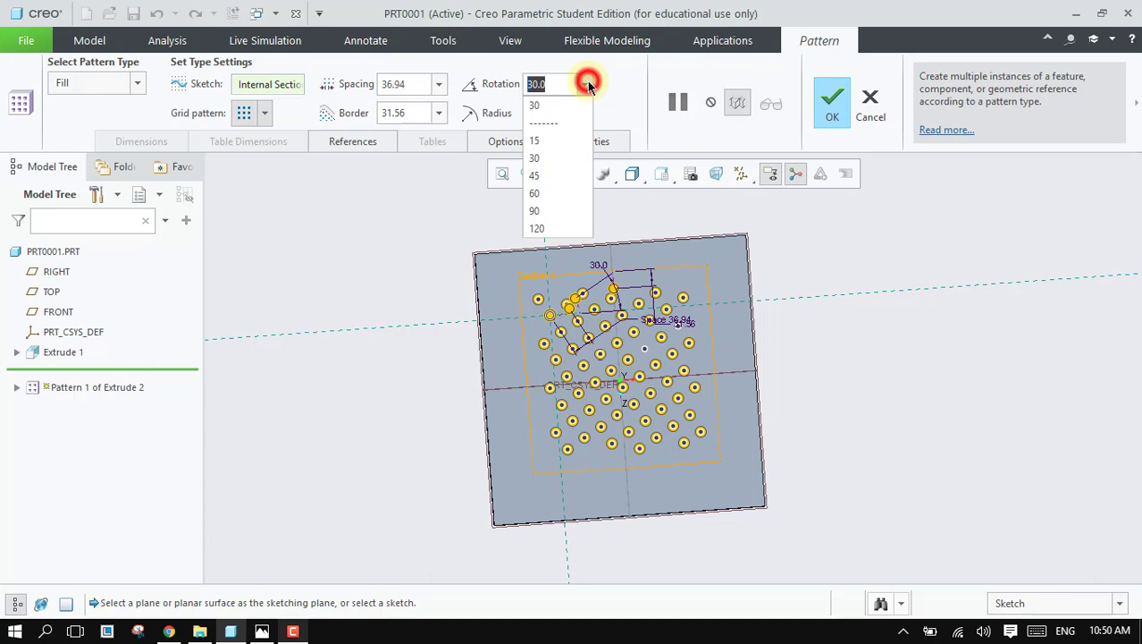
{"action": "left_click", "coordinate": [551, 193]}
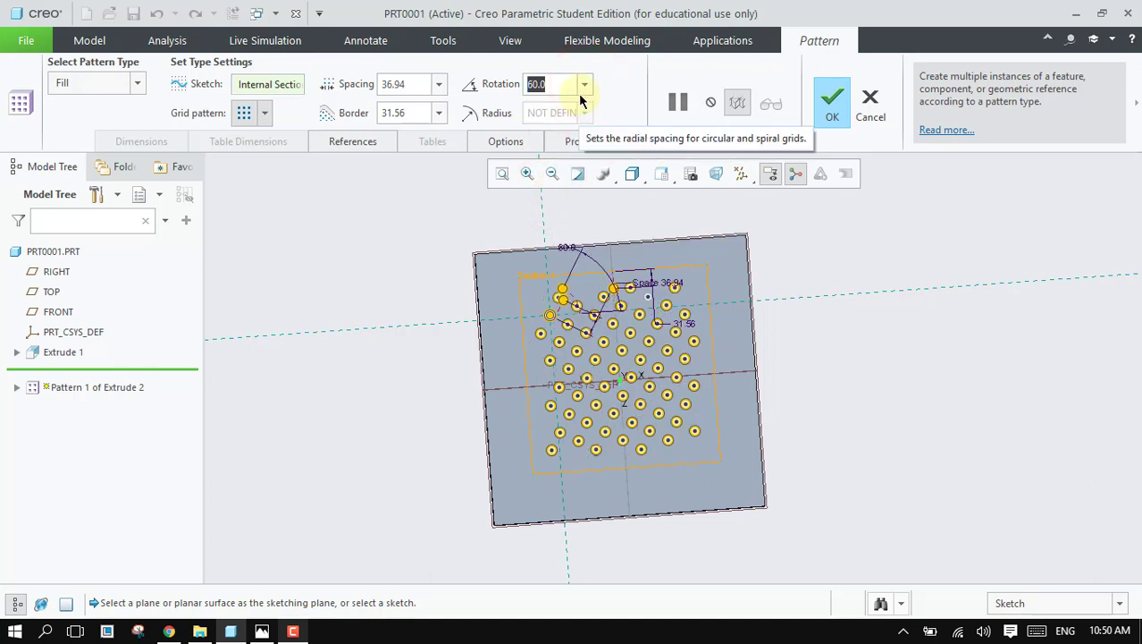
{"action": "left_click", "coordinate": [584, 84]}
{"action": "left_click", "coordinate": [549, 230]}
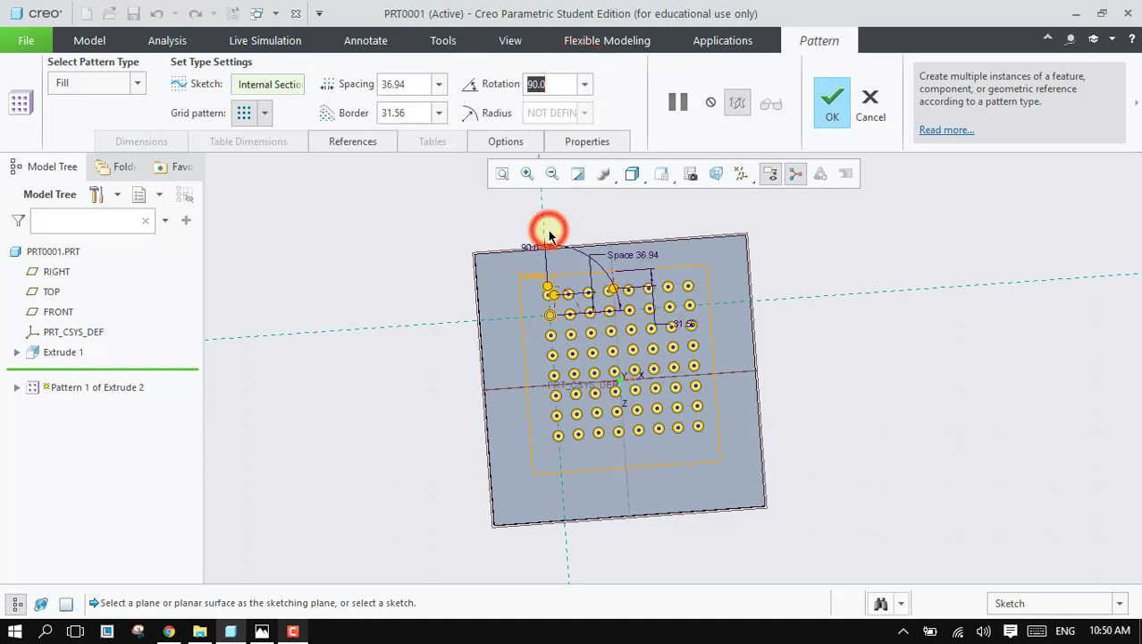
Step: Set the fill pattern's grid rotation to 45 degrees and apply the pattern
{"action": "left_click", "coordinate": [584, 83]}
{"action": "left_click", "coordinate": [557, 211]}
{"action": "left_click", "coordinate": [833, 100]}
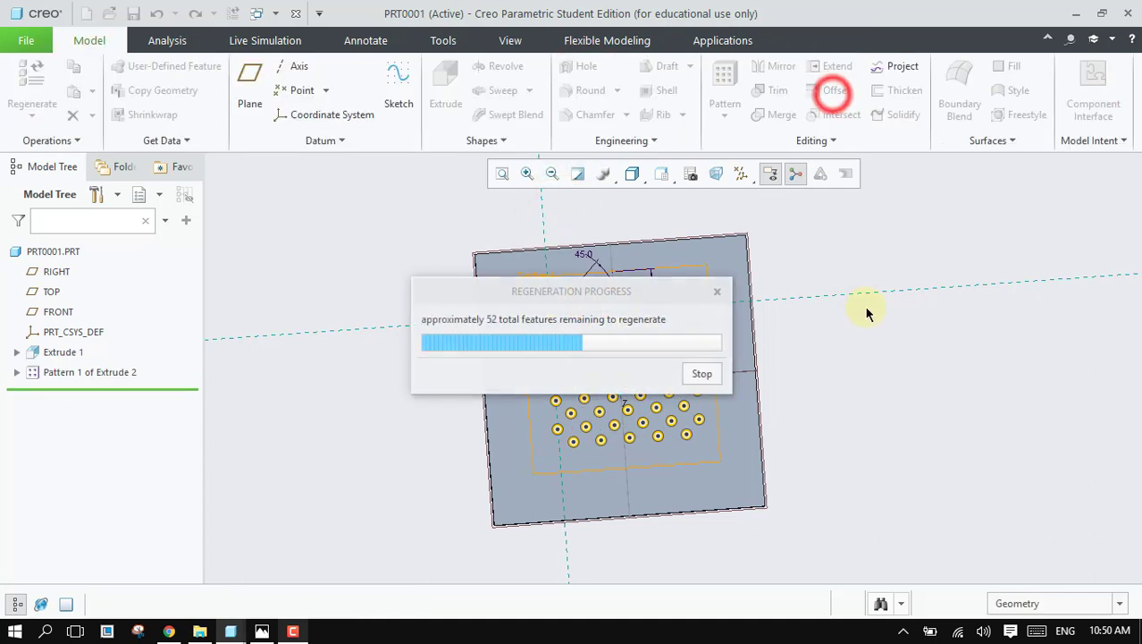
{"action": "mouse_move", "coordinate": [885, 320]}
{"action": "middle_mouse_down"}
{"action": "mouse_move", "coordinate": [867, 286]}
{"action": "mouse_move", "coordinate": [894, 335]}
{"action": "mouse_move", "coordinate": [859, 306]}
{"action": "mouse_move", "coordinate": [872, 315]}
{"action": "middle_mouse_up"}
{"action": "left_click", "coordinate": [888, 329]}
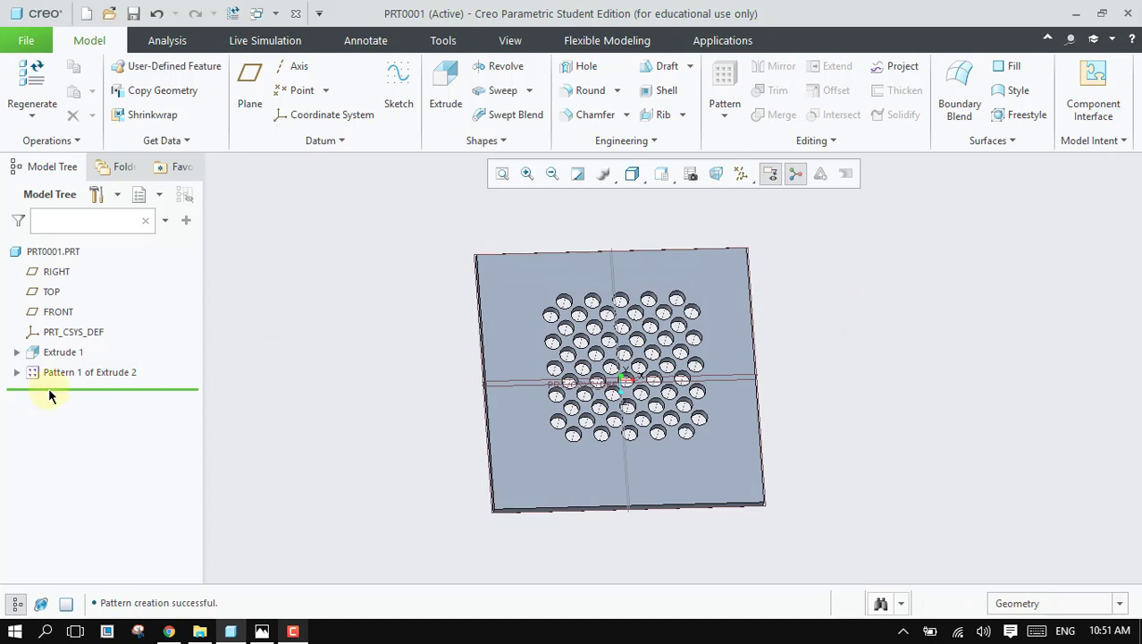
Step: Redefine the fill pattern with a diamond grid and a rotation of 0
{"action": "right_click", "coordinate": [84, 374]}
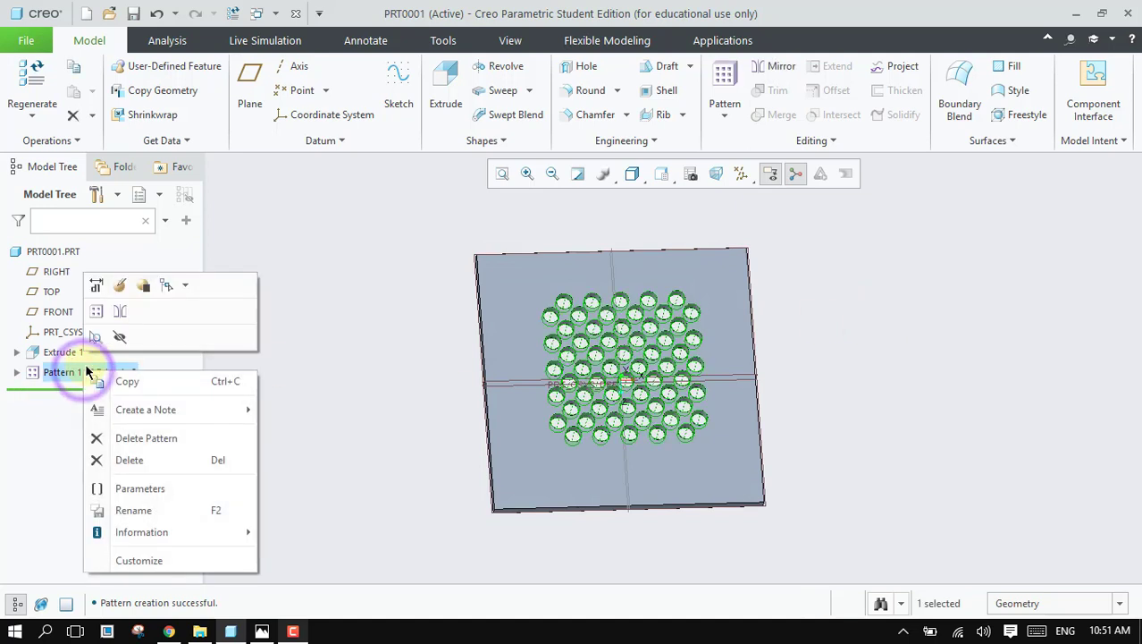
{"action": "left_click", "coordinate": [122, 285]}
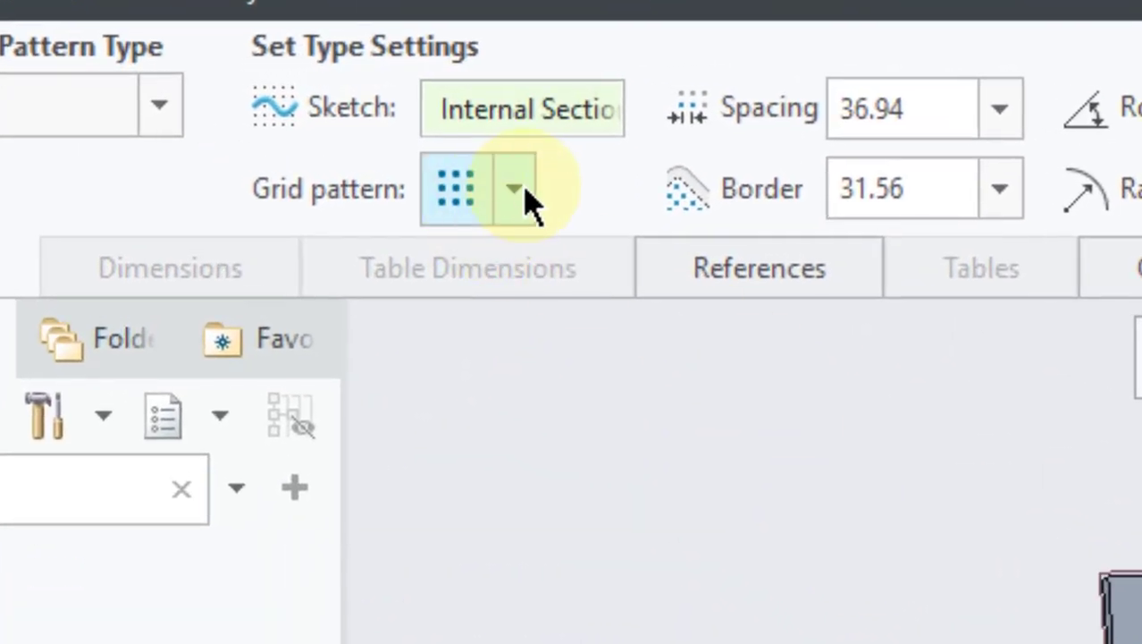
{"action": "left_click", "coordinate": [523, 189]}
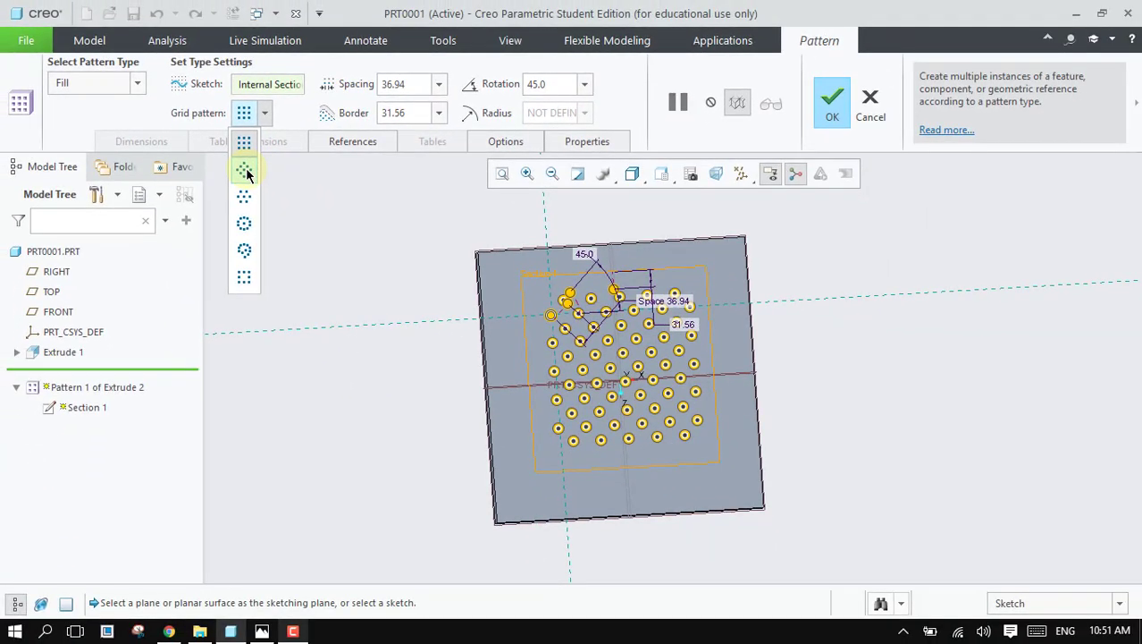
{"action": "left_click", "coordinate": [245, 171]}
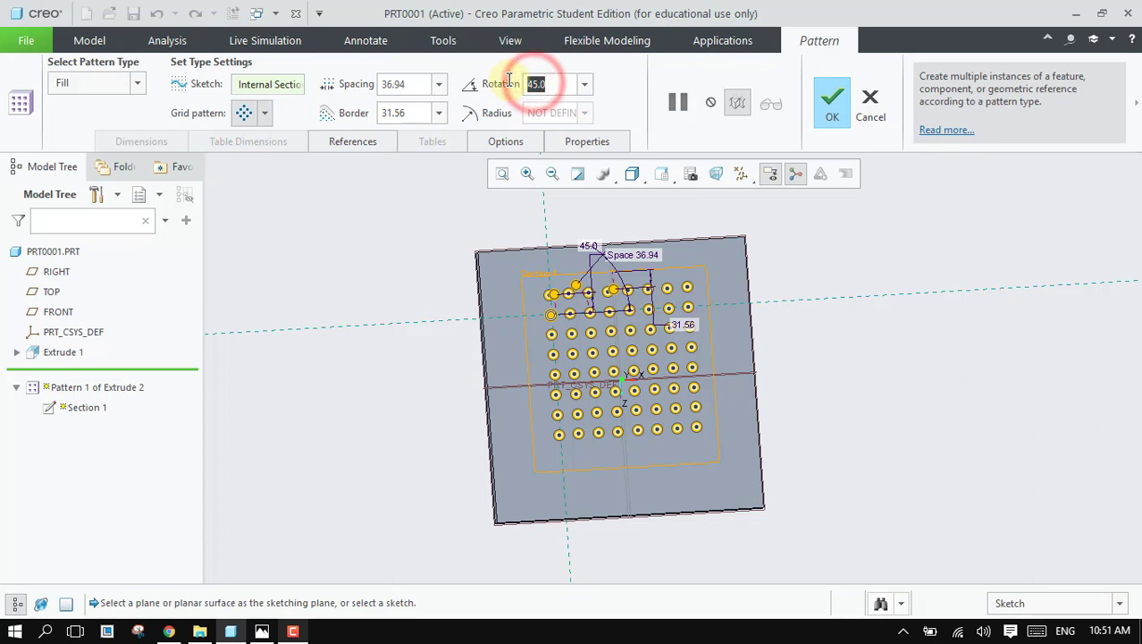
{"action": "type", "text": "0"}
{"action": "key", "text": "Return"}
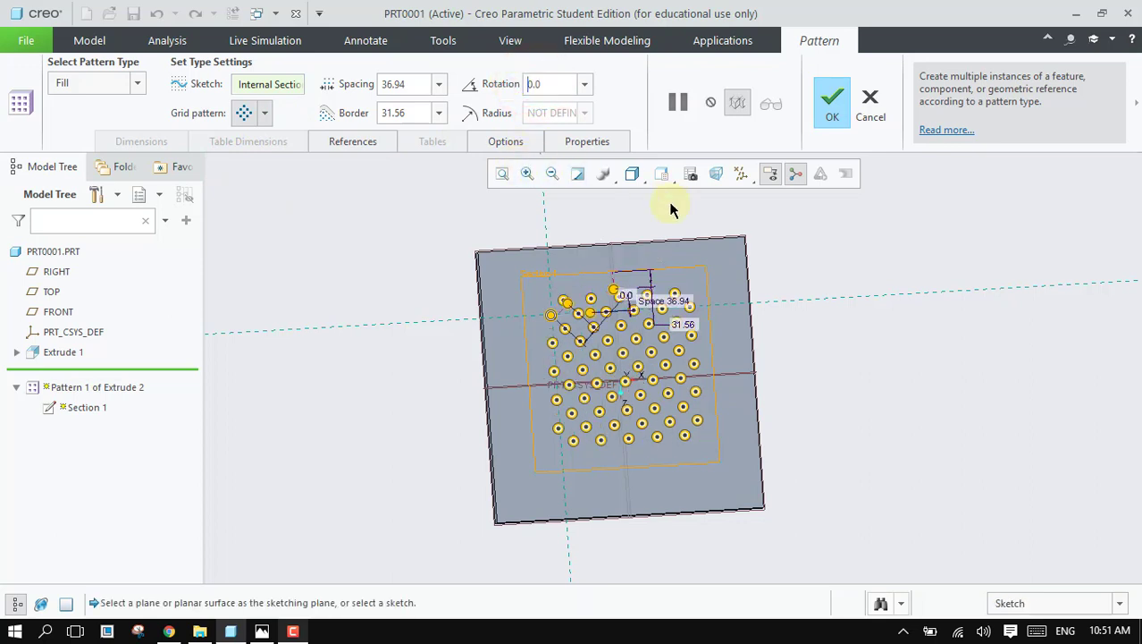
Step: Try a hexagonal grid for the fill pattern, and switch it to a concentric circular grid
{"action": "left_click", "coordinate": [266, 114]}
{"action": "left_click", "coordinate": [254, 197]}
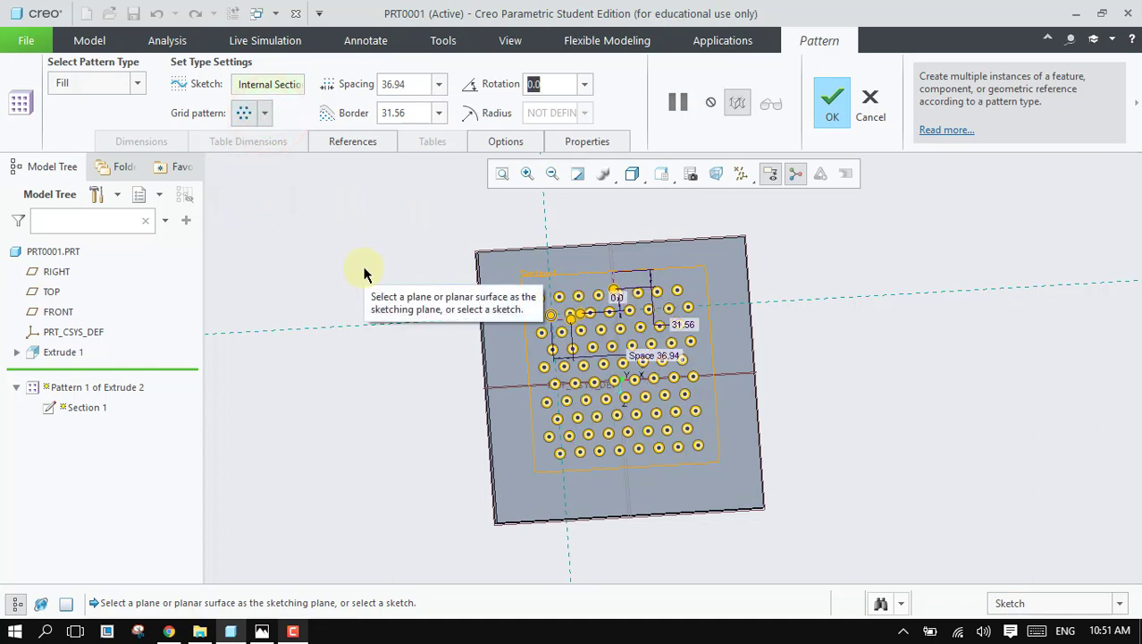
{"action": "left_click", "coordinate": [265, 112]}
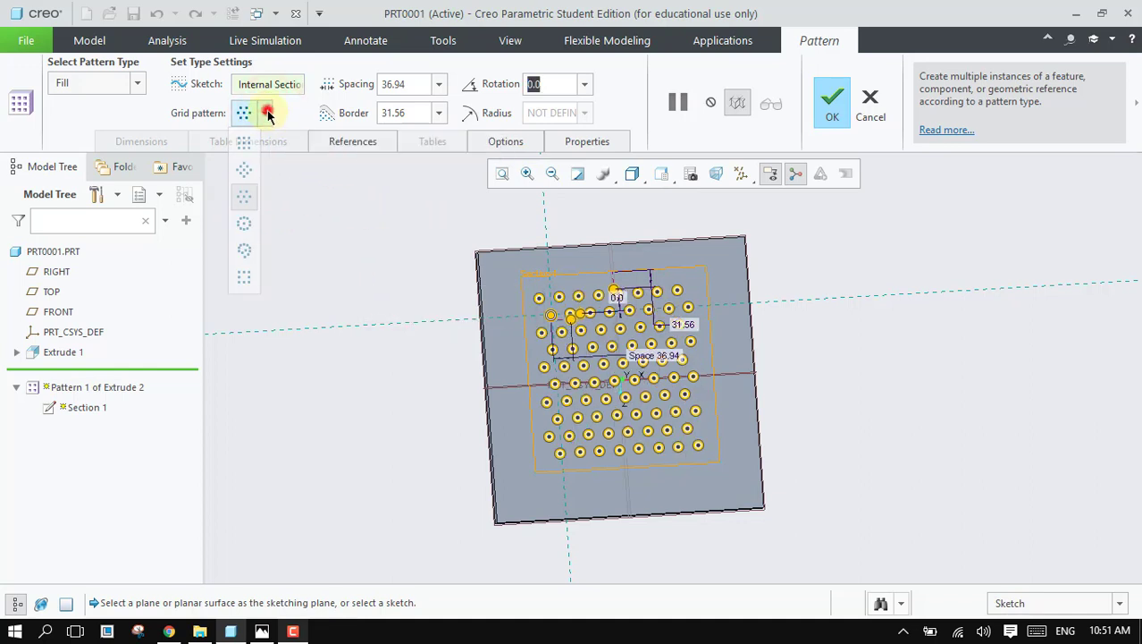
{"action": "left_click", "coordinate": [245, 223]}
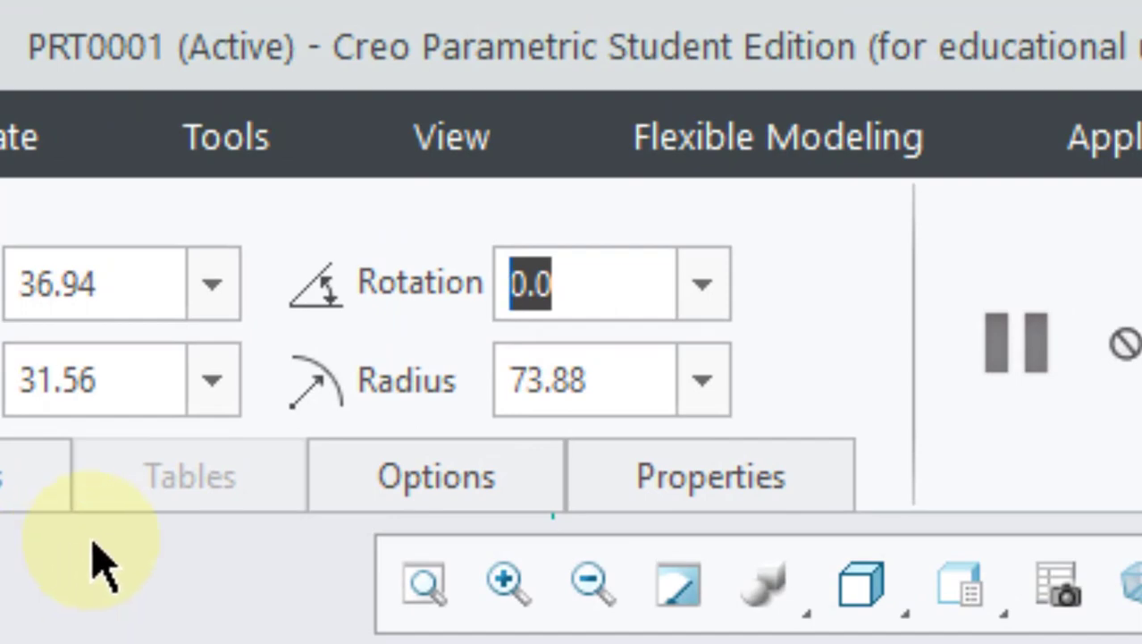
Step: Try radial spacings of 100 and 10 for the circular grid of holes
{"action": "double_click", "coordinate": [606, 375]}
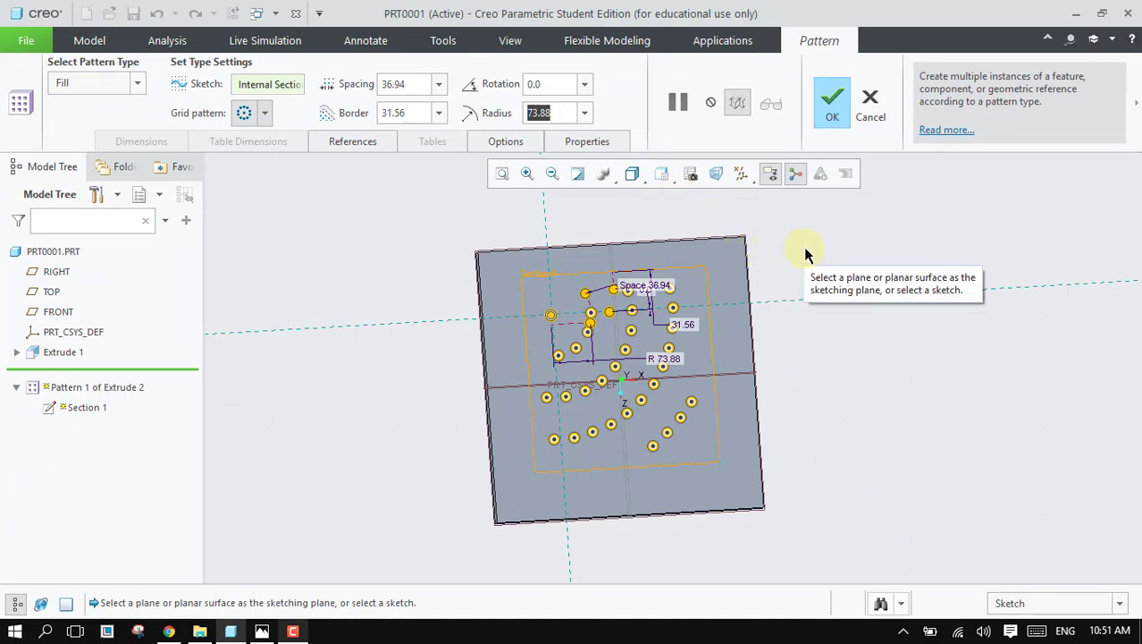
{"action": "type", "text": "1"}
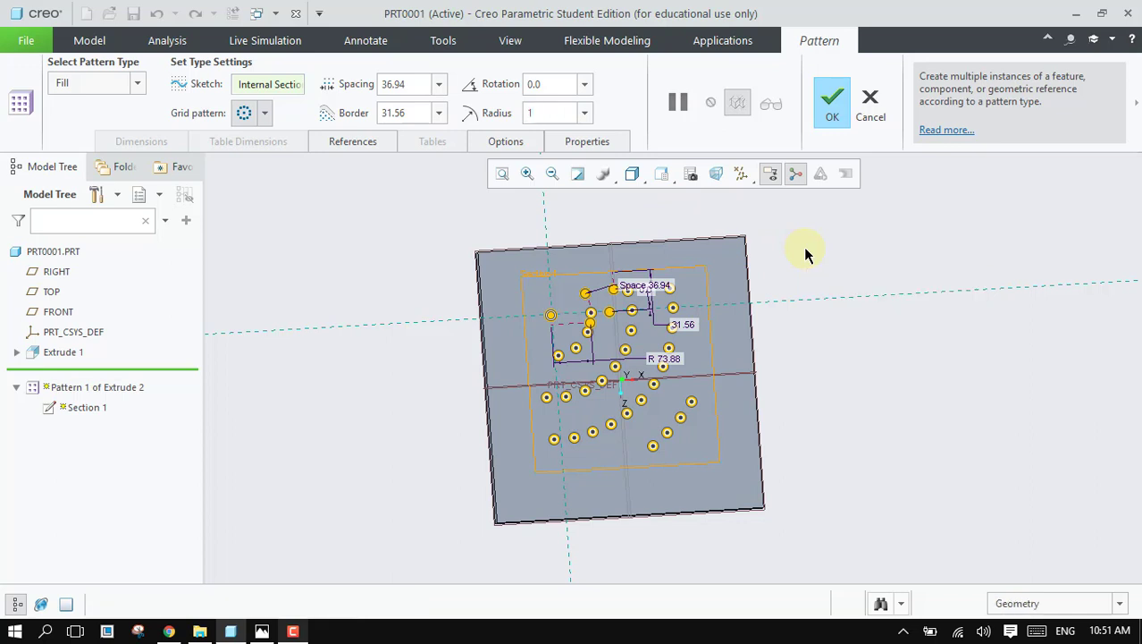
{"action": "type", "text": "00"}
{"action": "key", "text": "Return"}
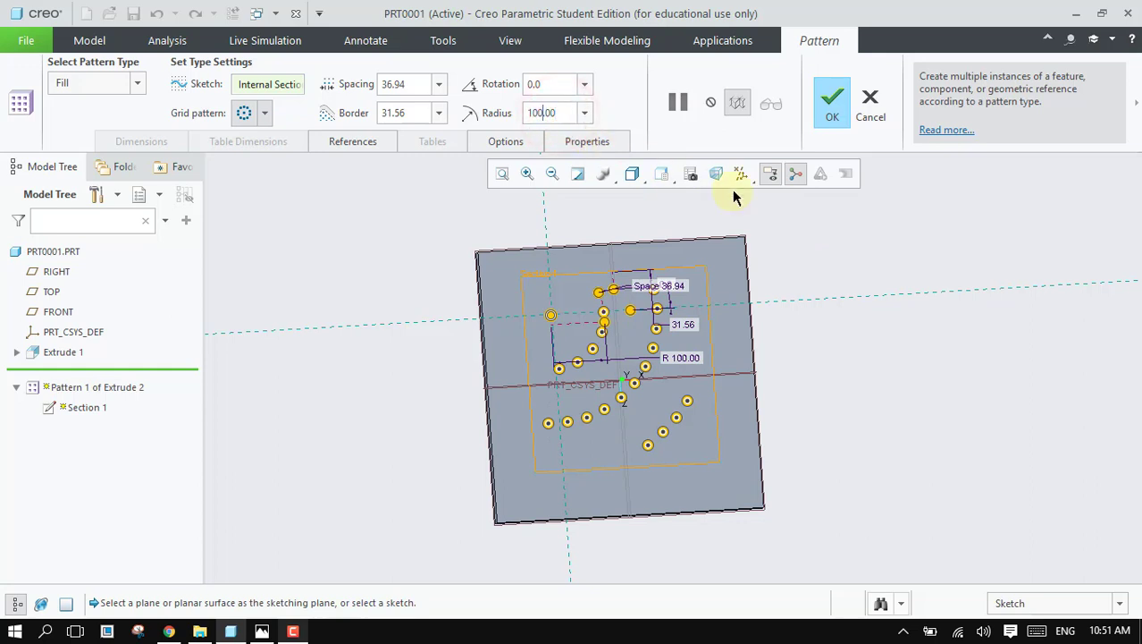
{"action": "key", "text": "BackSpace"}
{"action": "key", "text": "Return"}
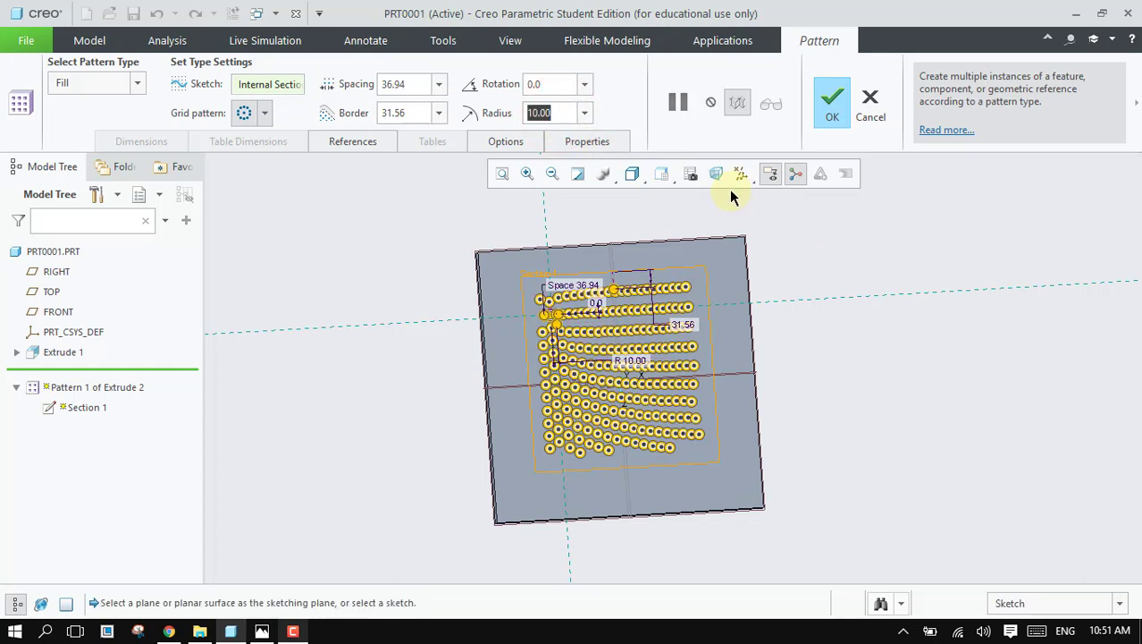
Step: Set the circular grid's radial spacing to 30 and apply the redefined pattern
{"action": "left_click", "coordinate": [554, 117]}
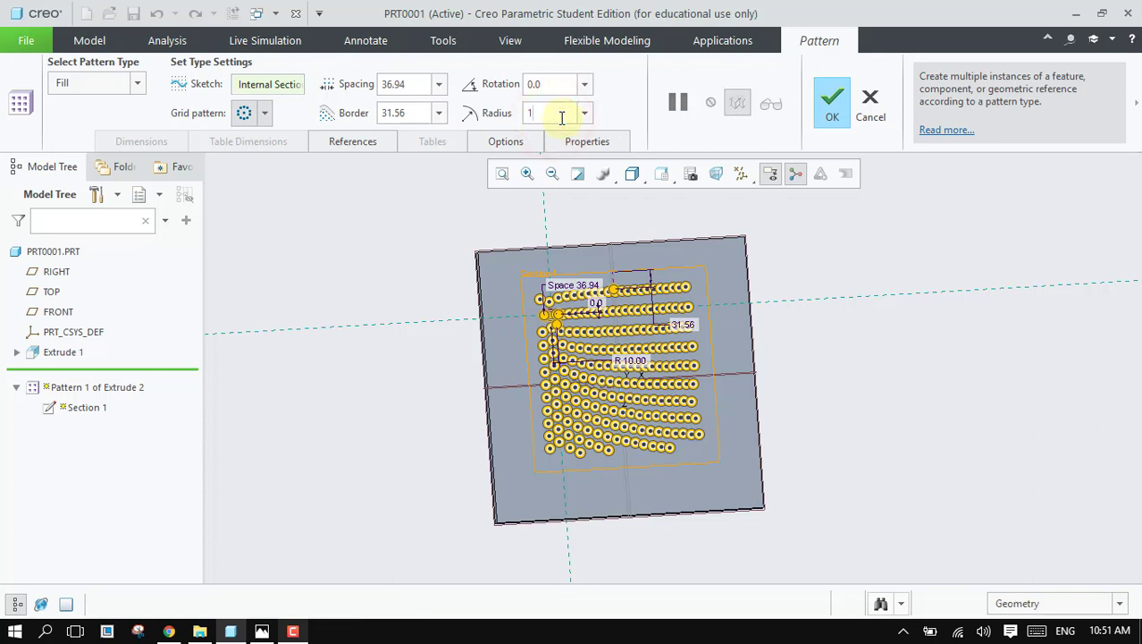
{"action": "type", "text": "30"}
{"action": "key", "text": "Return"}
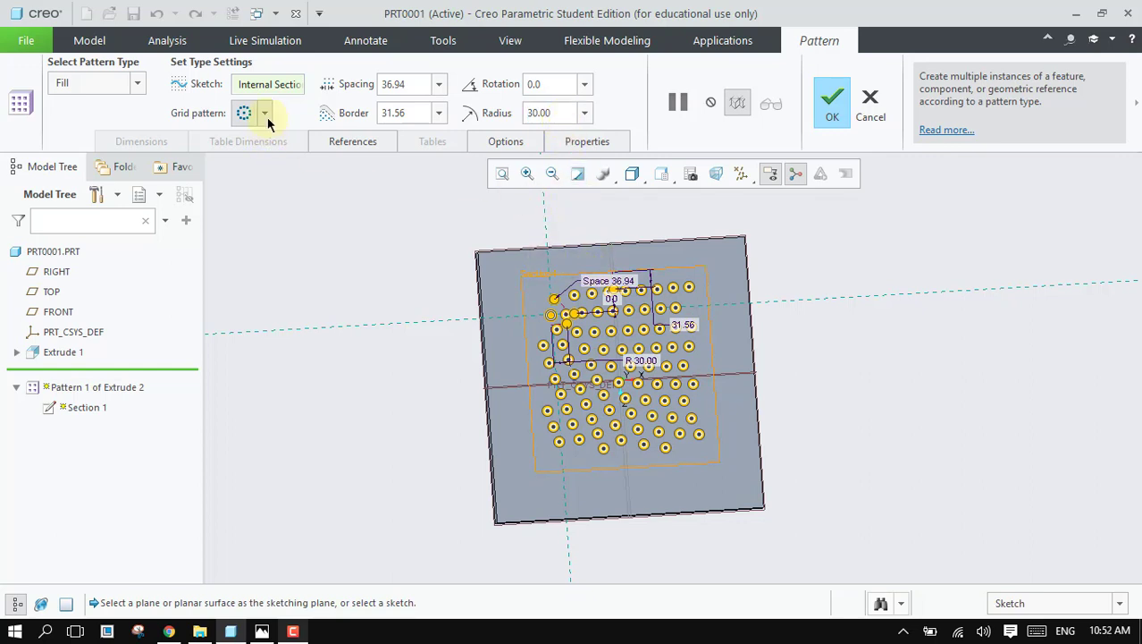
{"action": "left_click", "coordinate": [832, 104]}
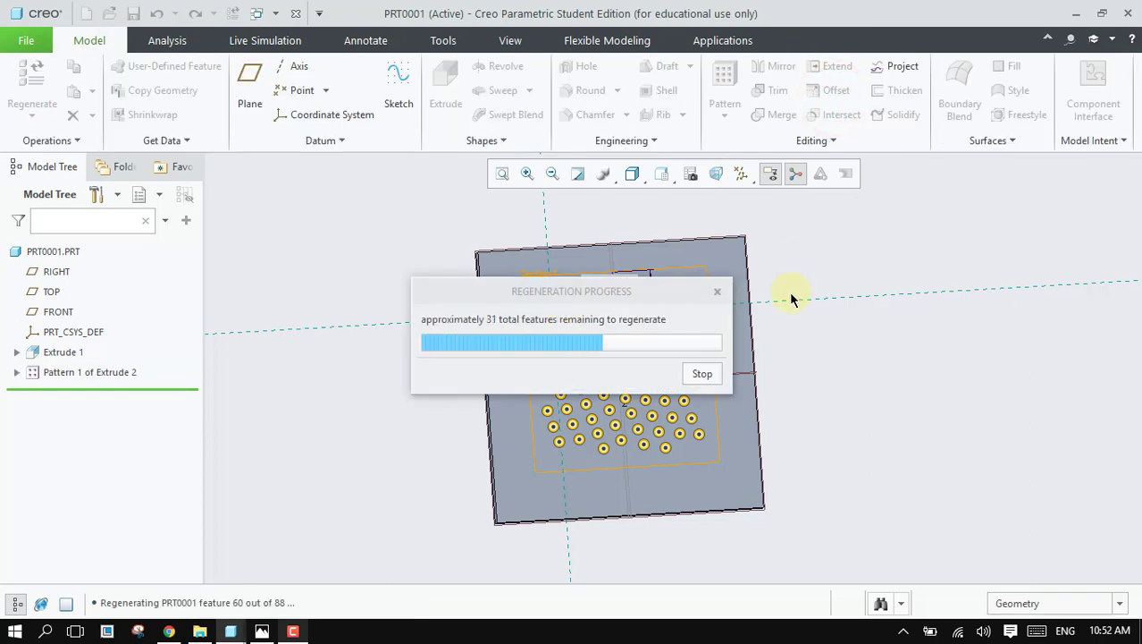
{"action": "left_click", "coordinate": [841, 356]}
{"action": "middle_click_drag", "start_coordinate": [840, 356], "coordinate": [822, 348]}
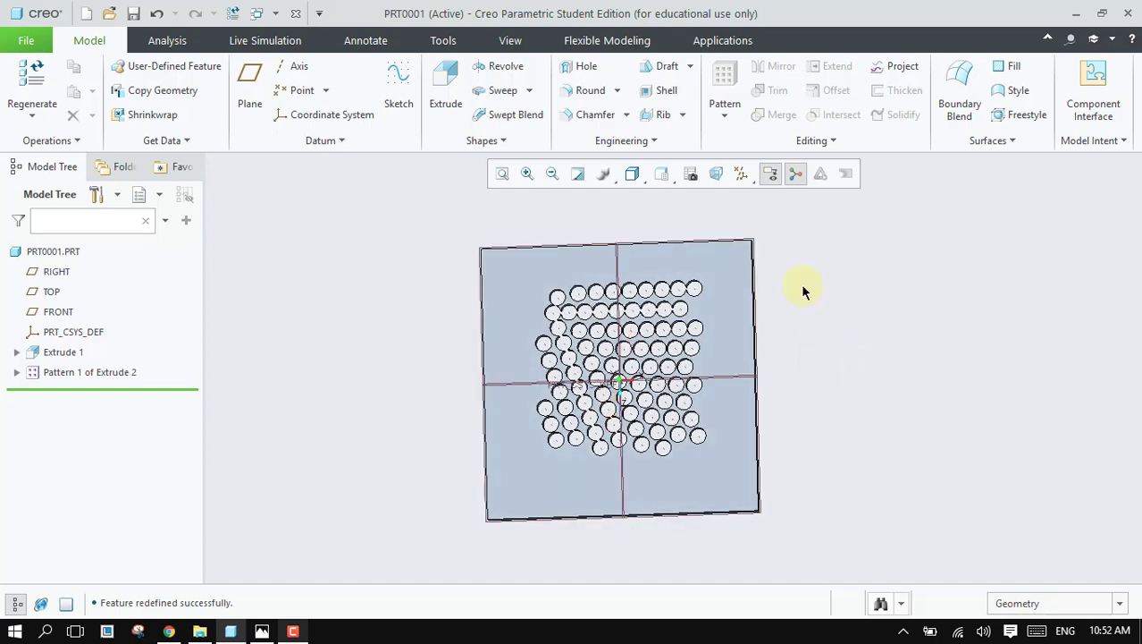
Step: Redefine the fill pattern with a spiral grid and a spacing of 60 between members
{"action": "right_click", "coordinate": [104, 374]}
{"action": "left_click", "coordinate": [144, 282]}
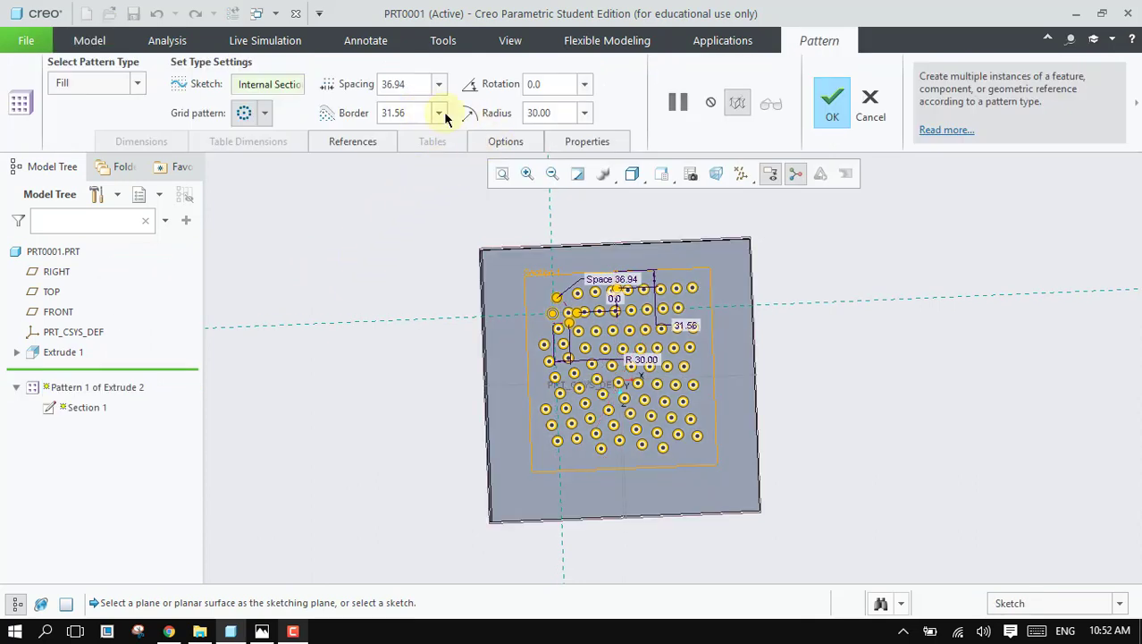
{"action": "left_click", "coordinate": [265, 113]}
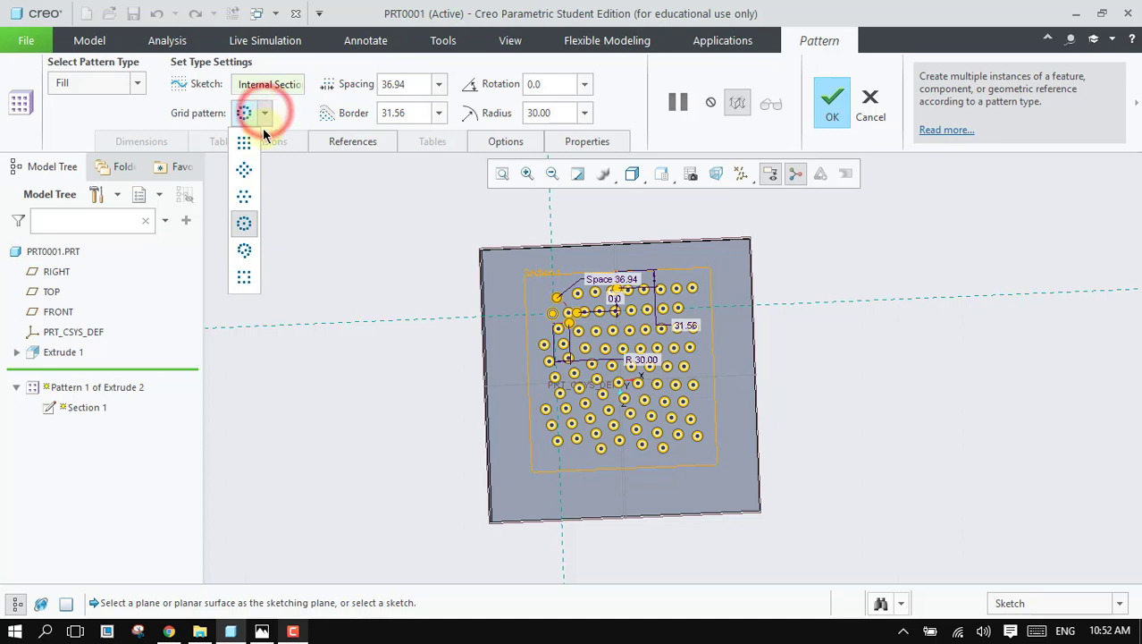
{"action": "left_click", "coordinate": [247, 250]}
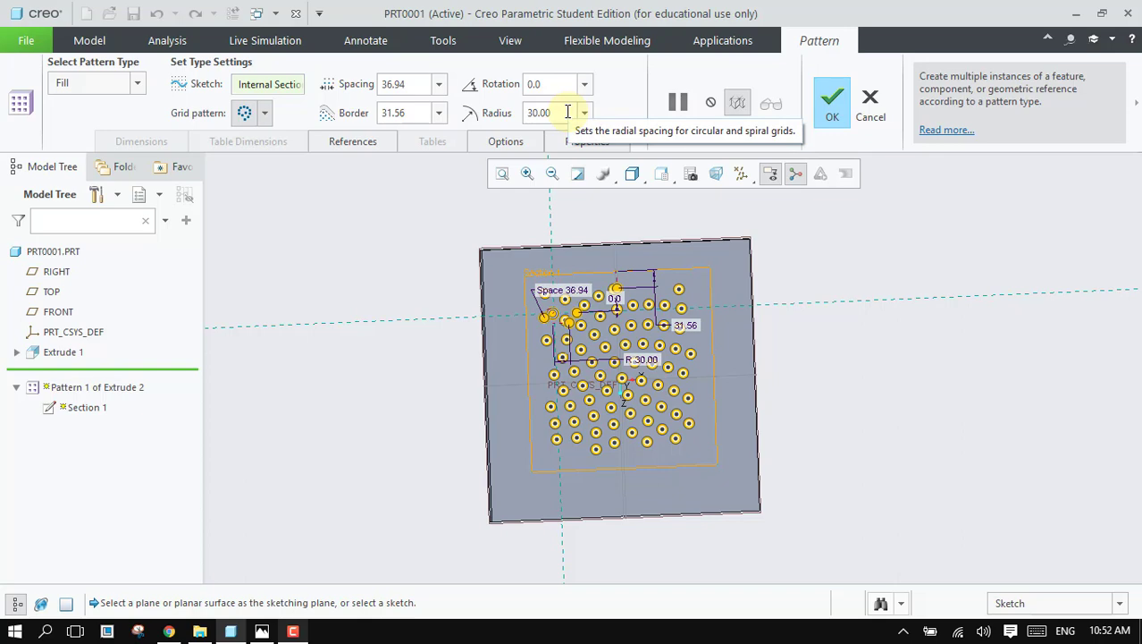
{"action": "left_click", "coordinate": [568, 112]}
{"action": "left_click", "coordinate": [588, 89]}
{"action": "type", "text": "60"}
{"action": "key", "text": "Return"}
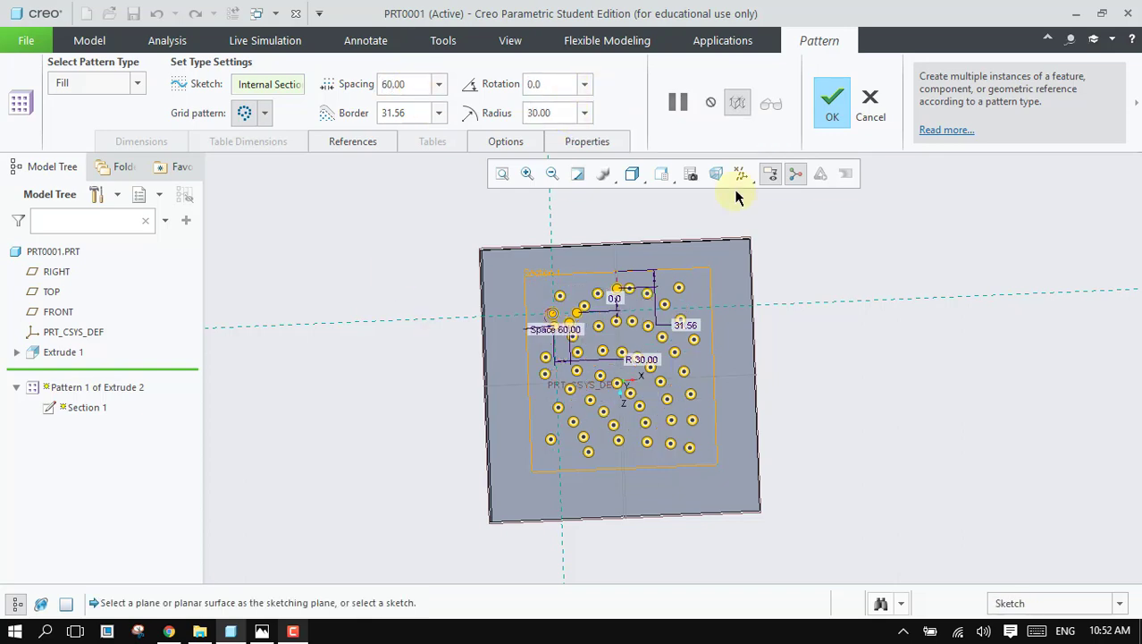
Step: Sketch a circle around the hole on the FRONT plane as the new fill area, with the plate's face as orientation reference
{"action": "middle_click_drag", "start_coordinate": [600, 211], "coordinate": [592, 211]}
{"action": "left_click", "coordinate": [282, 88]}
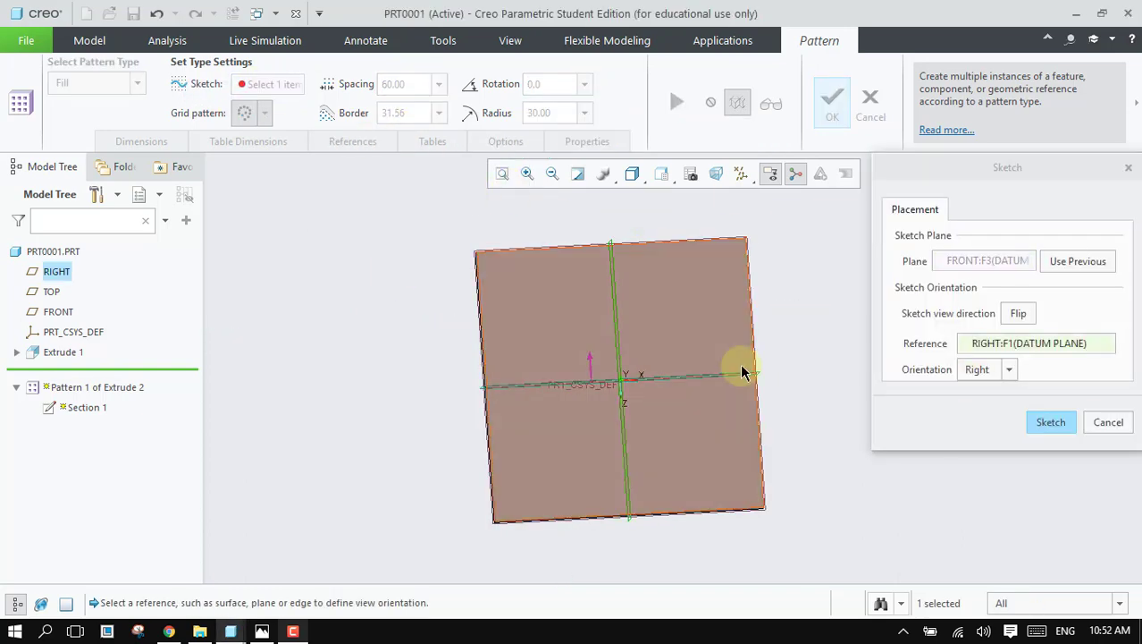
{"action": "left_click", "coordinate": [740, 370]}
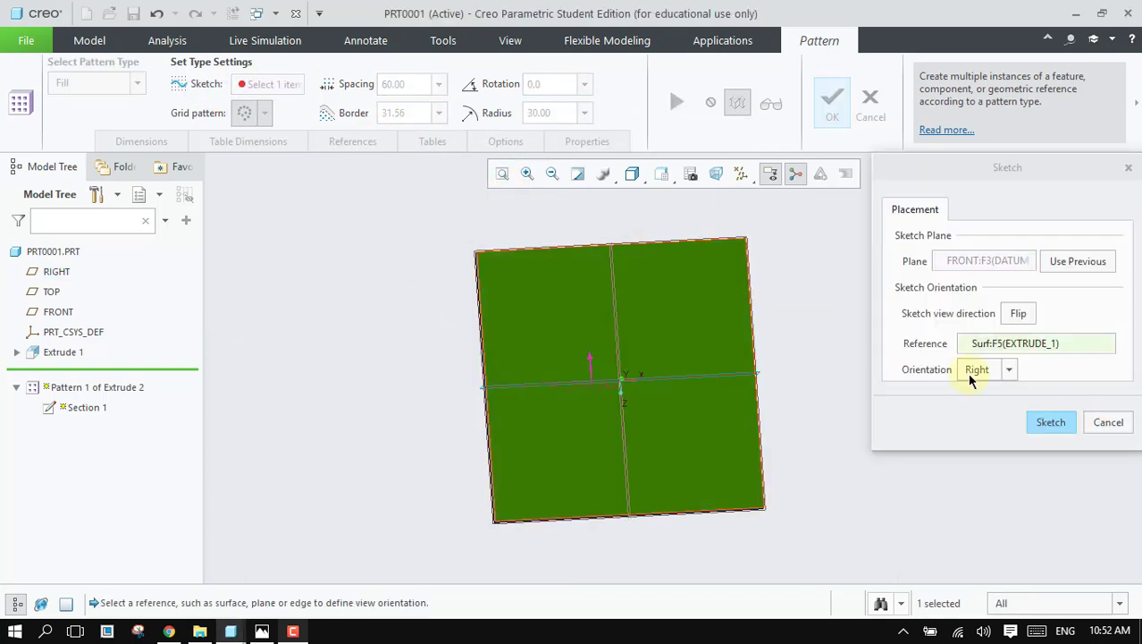
{"action": "left_click", "coordinate": [1048, 421]}
{"action": "left_click", "coordinate": [309, 114]}
{"action": "left_click", "coordinate": [721, 324]}
{"action": "left_click", "coordinate": [949, 495]}
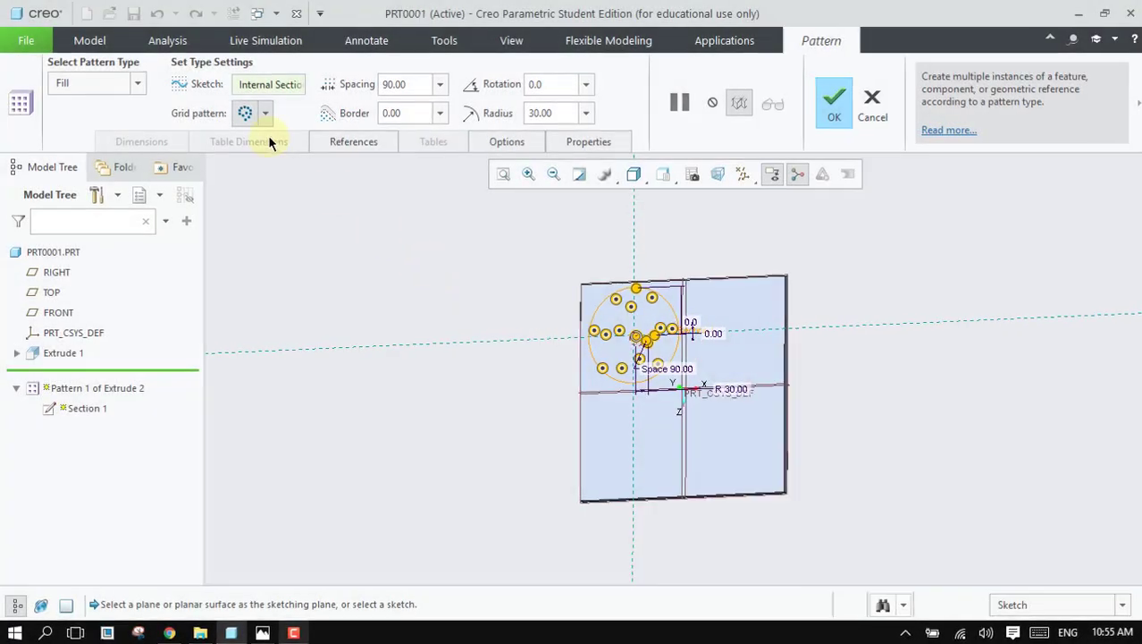
Step: Set the grid pattern to follow the sketched curve, and trim away the rectangle in the pattern's internal sketch
{"action": "left_click", "coordinate": [264, 113]}
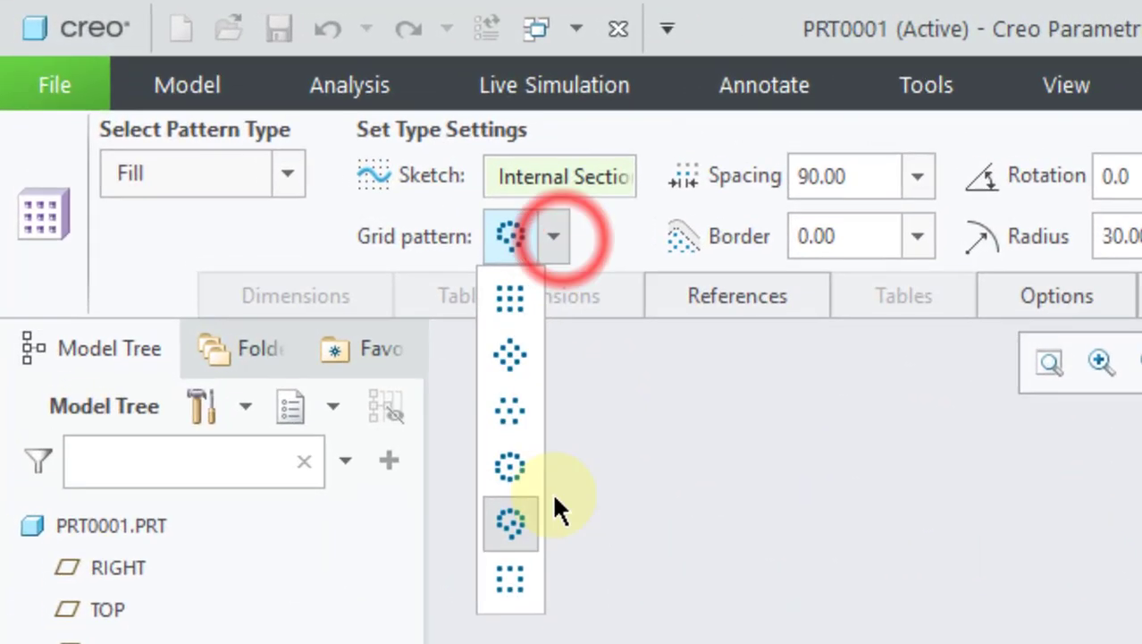
{"action": "left_click", "coordinate": [515, 573]}
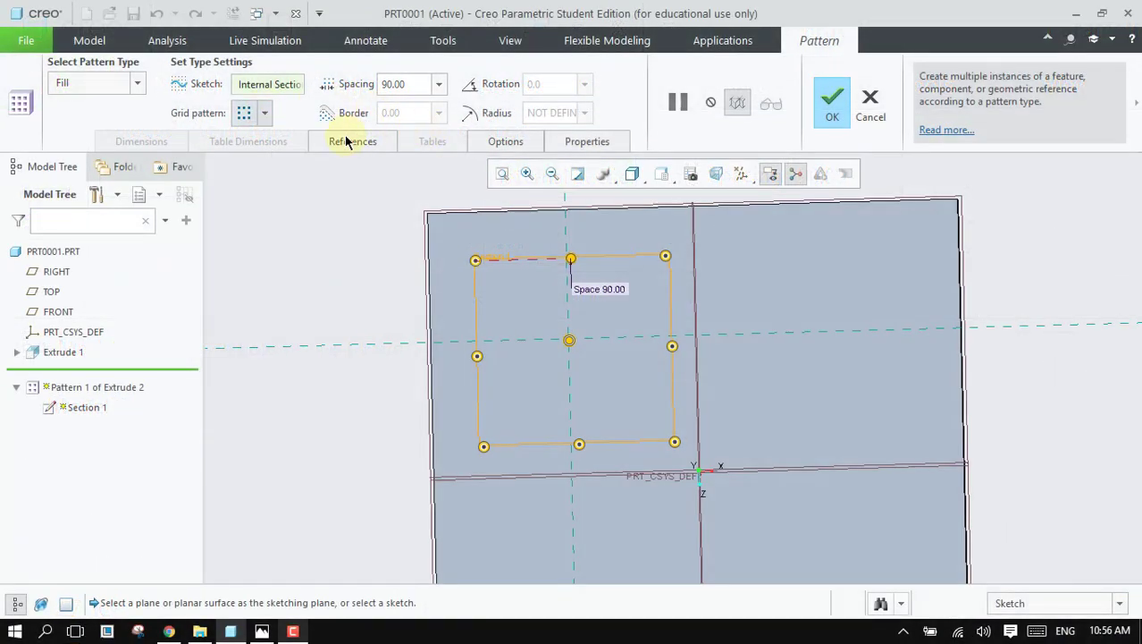
{"action": "left_click", "coordinate": [347, 141]}
{"action": "left_click", "coordinate": [472, 195]}
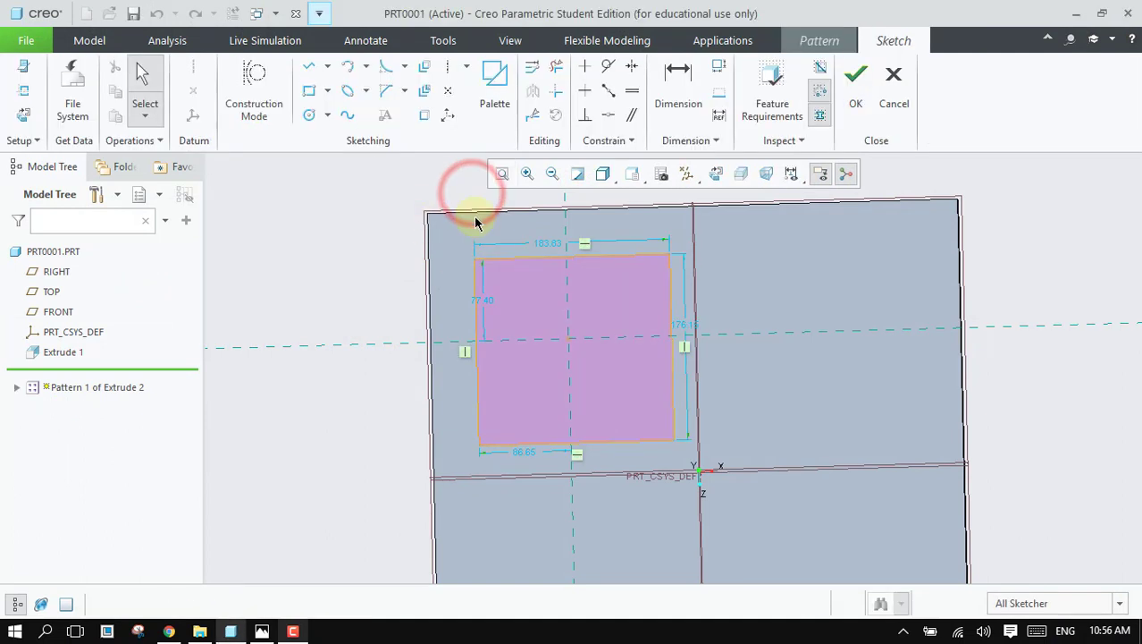
{"action": "left_click", "coordinate": [554, 70]}
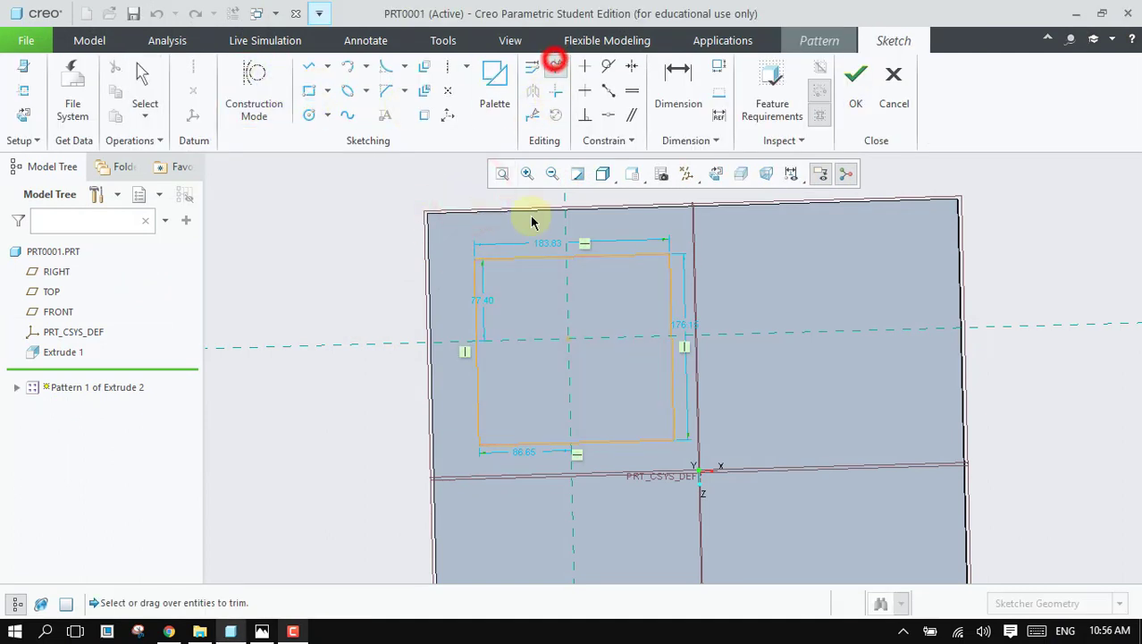
{"action": "mouse_move", "coordinate": [537, 209]}
{"action": "left_mouse_down"}
{"action": "mouse_move", "coordinate": [439, 435]}
{"action": "mouse_move", "coordinate": [633, 327]}
{"action": "mouse_move", "coordinate": [535, 248]}
{"action": "mouse_move", "coordinate": [652, 308]}
{"action": "mouse_move", "coordinate": [683, 479]}
{"action": "mouse_move", "coordinate": [554, 445]}
{"action": "mouse_move", "coordinate": [543, 428]}
{"action": "left_mouse_up"}
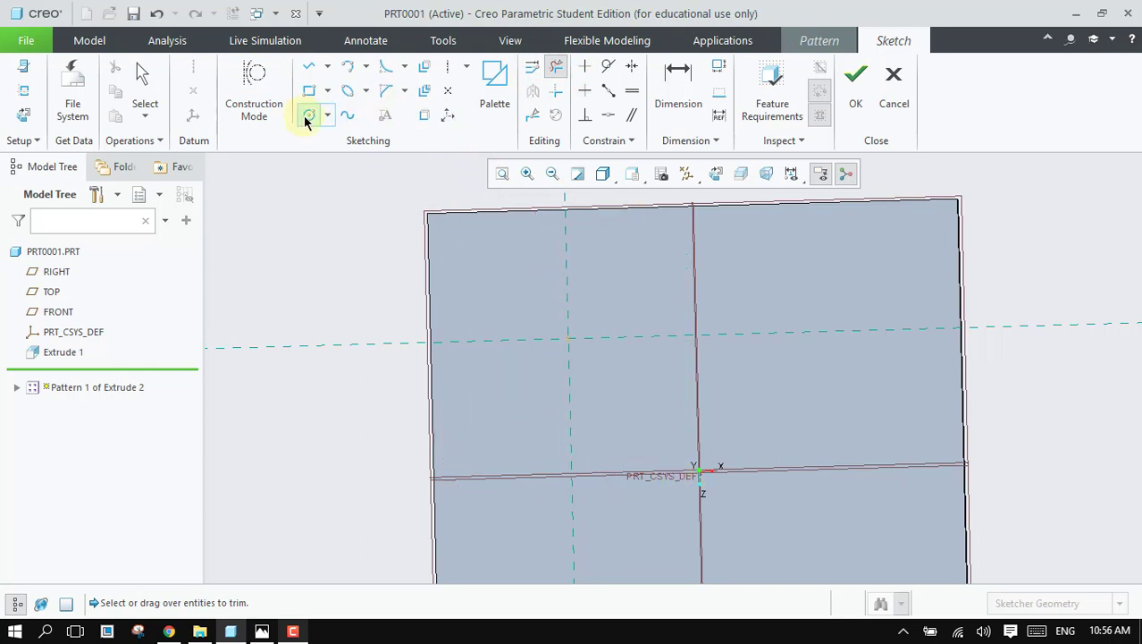
Step: Sketch a rectangle starting at the hole's centre as the pattern curve and finish the internal sketch
{"action": "left_click", "coordinate": [308, 91]}
{"action": "left_click", "coordinate": [568, 339]}
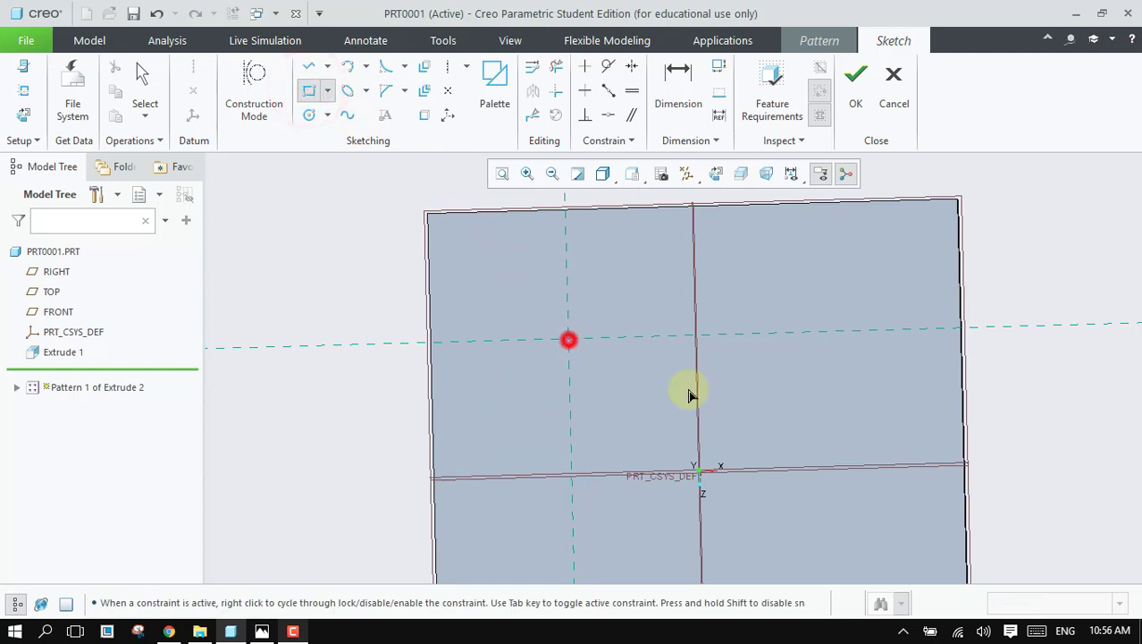
{"action": "left_click", "coordinate": [854, 90]}
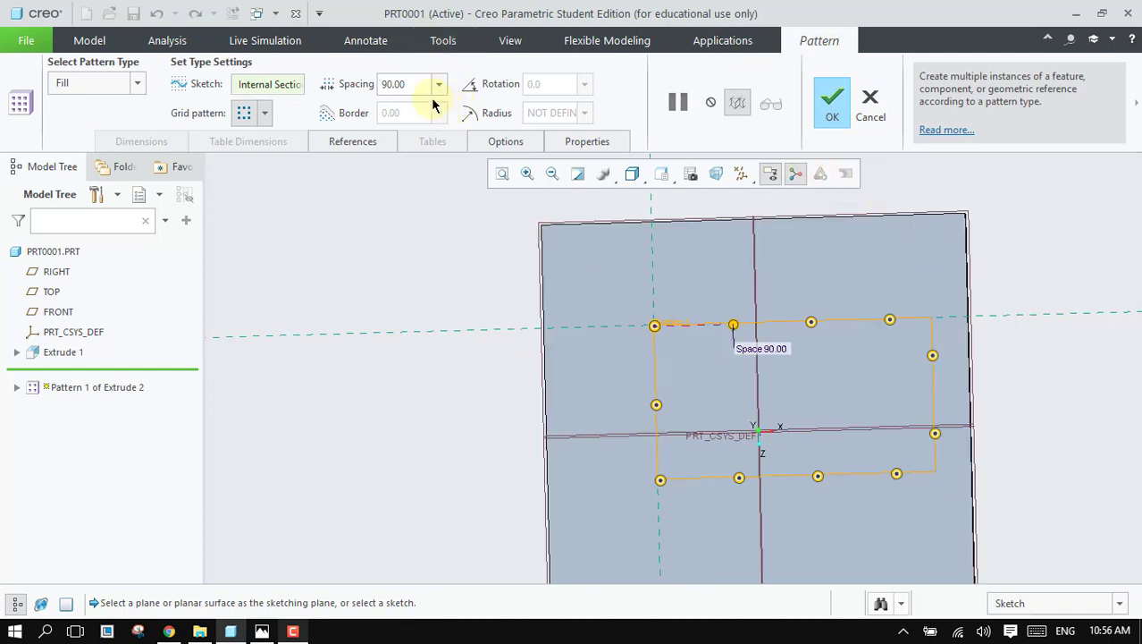
Step: Try spacings of 50 and 10 between the holes along the rectangular curve
{"action": "left_click", "coordinate": [400, 84]}
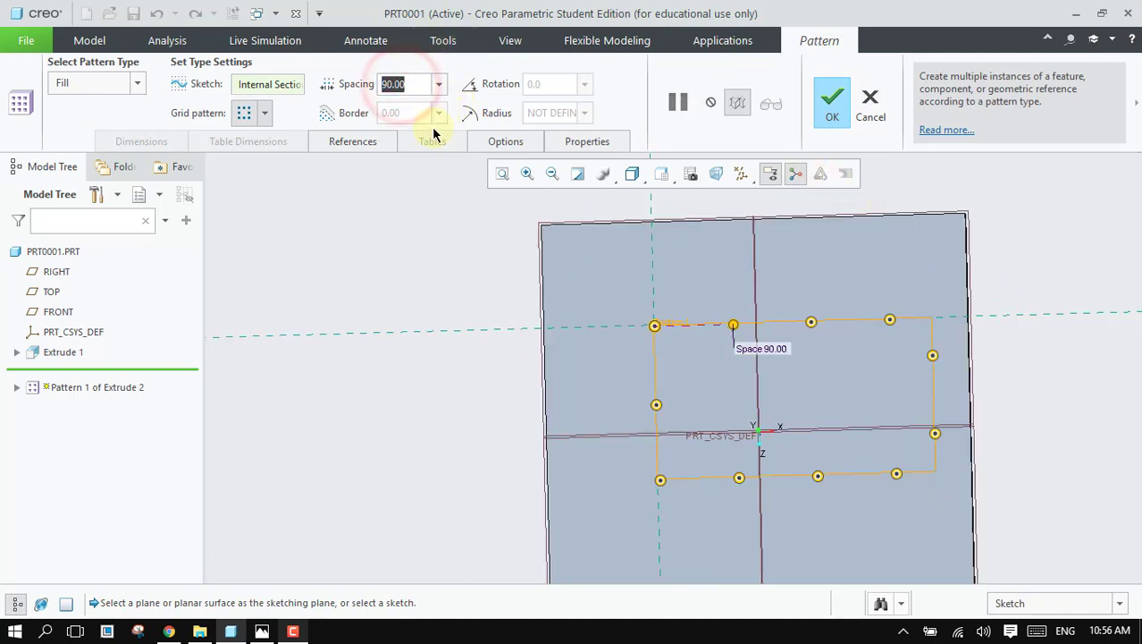
{"action": "type", "text": "50"}
{"action": "key", "text": "Return"}
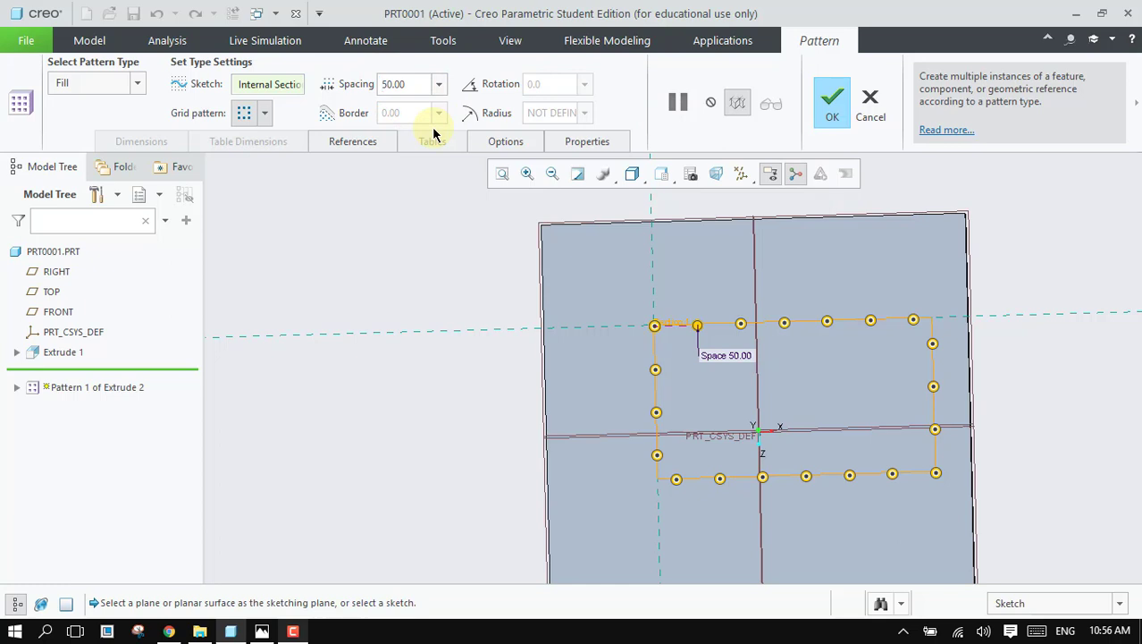
{"action": "left_click", "coordinate": [421, 82]}
{"action": "type", "text": "50"}
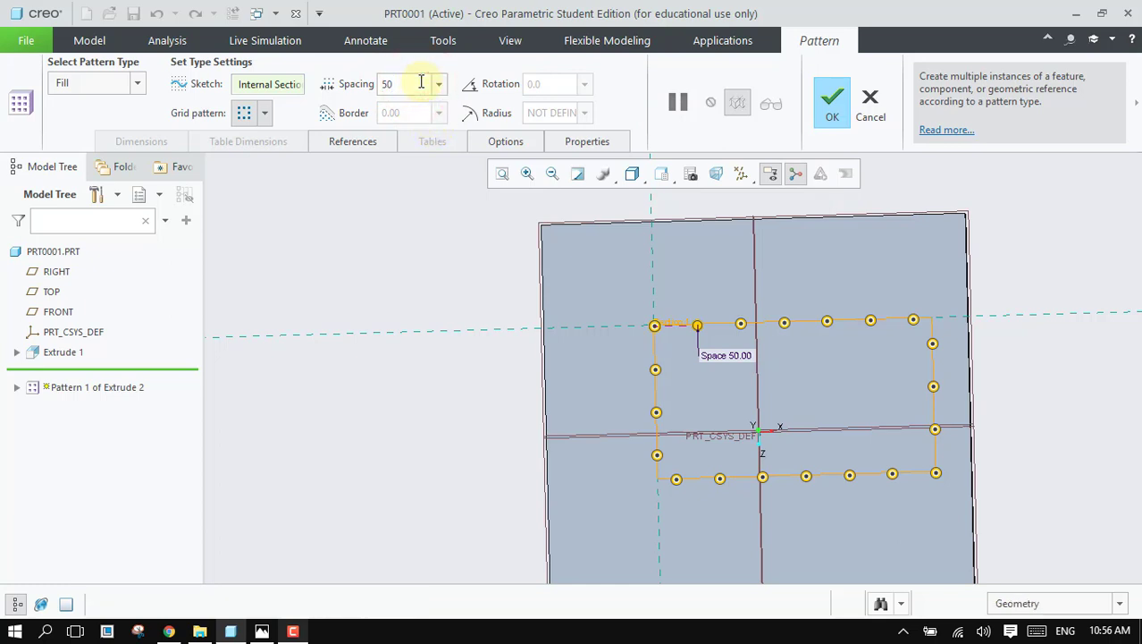
{"action": "key", "text": "Return"}
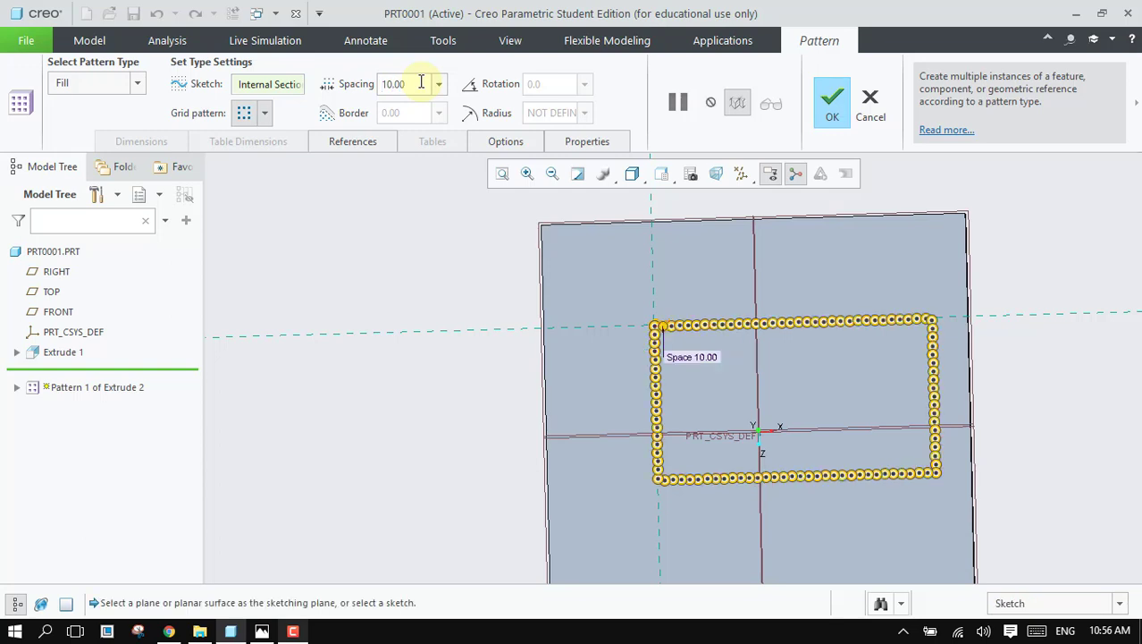
Step: Set the spacing along the rectangular curve to 30 and apply the redefined fill pattern
{"action": "left_click", "coordinate": [421, 83]}
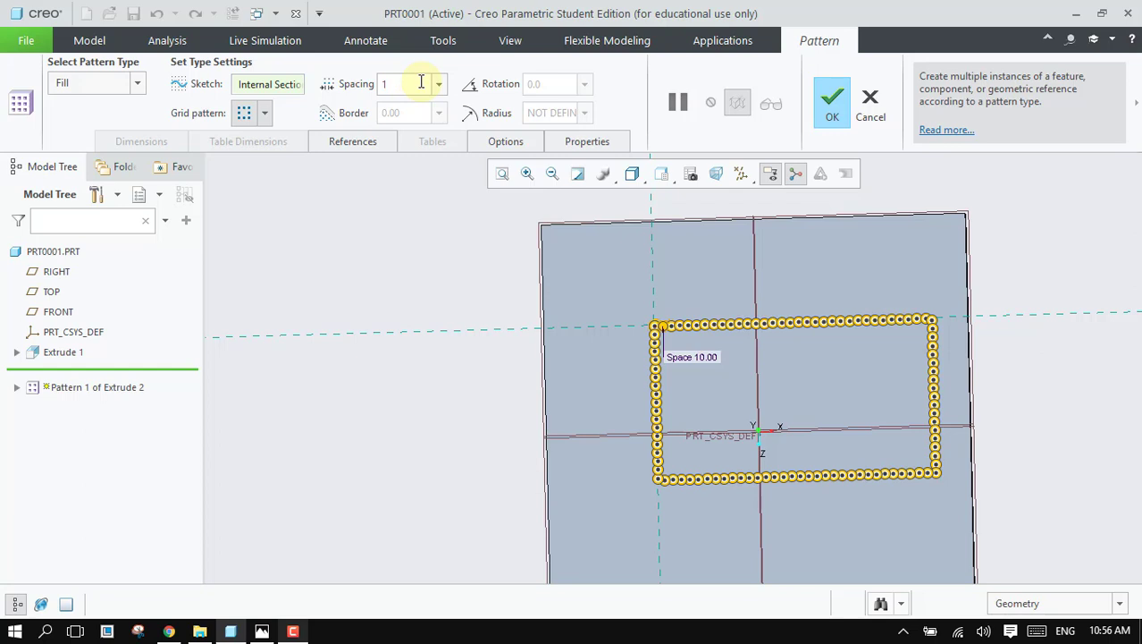
{"action": "type", "text": "30"}
{"action": "key", "text": "Return"}
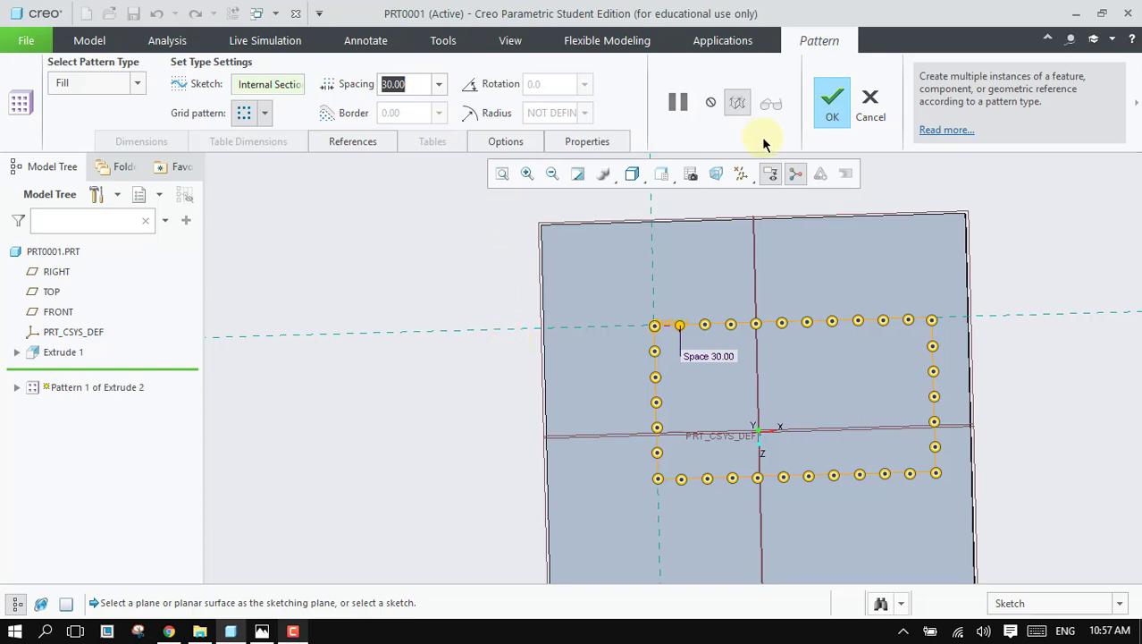
{"action": "left_click", "coordinate": [833, 106]}
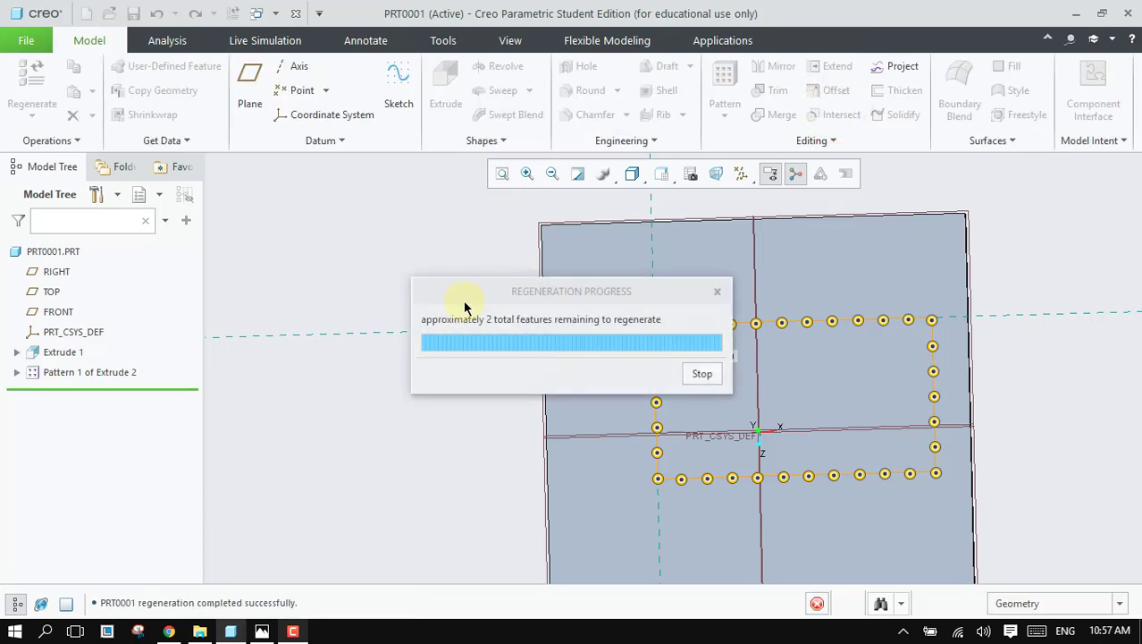
{"action": "mouse_move", "coordinate": [464, 334]}
{"action": "middle_mouse_down"}
{"action": "mouse_move", "coordinate": [481, 334]}
{"action": "mouse_move", "coordinate": [455, 331]}
{"action": "mouse_move", "coordinate": [487, 344]}
{"action": "mouse_move", "coordinate": [479, 327]}
{"action": "middle_mouse_up"}
{"action": "left_click", "coordinate": [455, 331]}
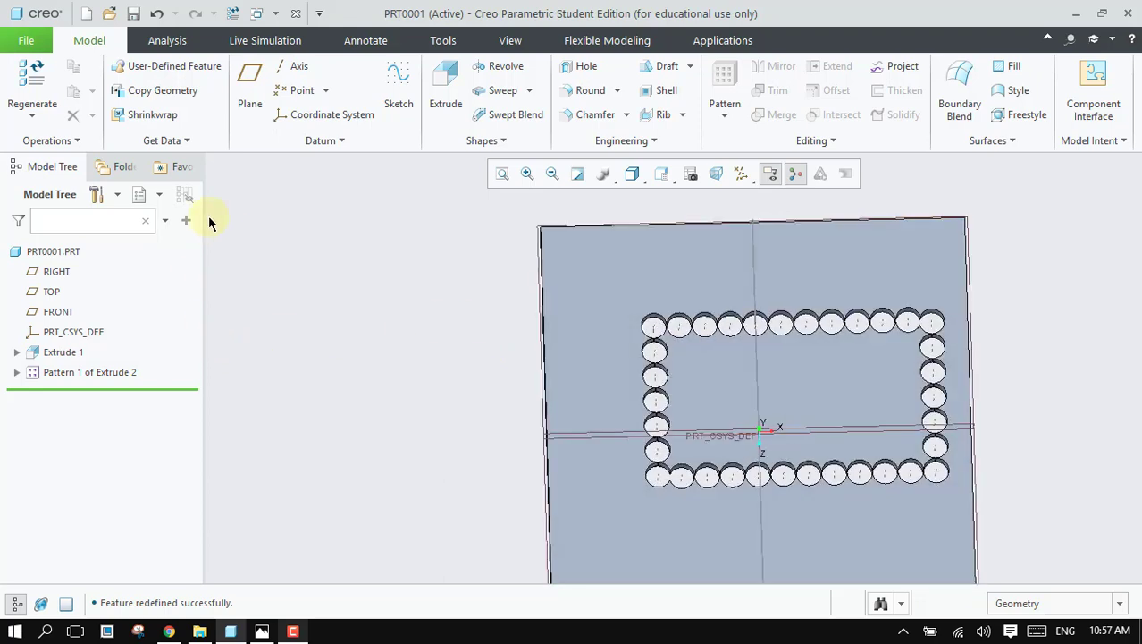
{"action": "right_click", "coordinate": [128, 374]}
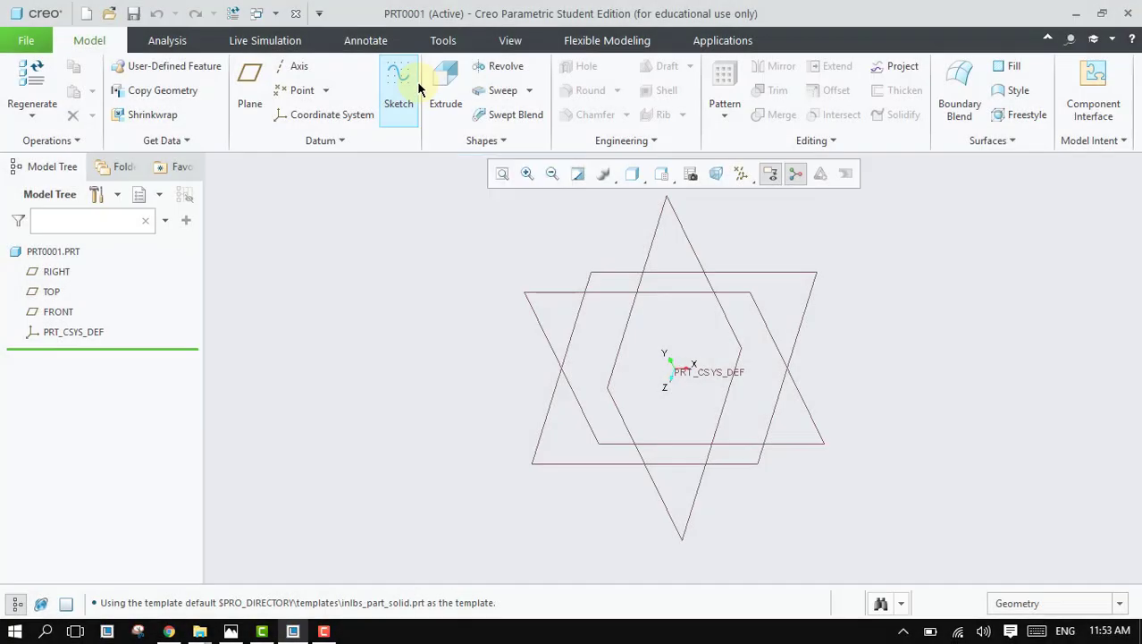
Step: Start a sketch on the TOP plane of the new part and draw a wide, shallow three-point arc with both ends on the horizontal axis
{"action": "left_click", "coordinate": [408, 85]}
{"action": "left_click", "coordinate": [56, 271]}
{"action": "left_click", "coordinate": [1028, 410]}
{"action": "left_click", "coordinate": [716, 175]}
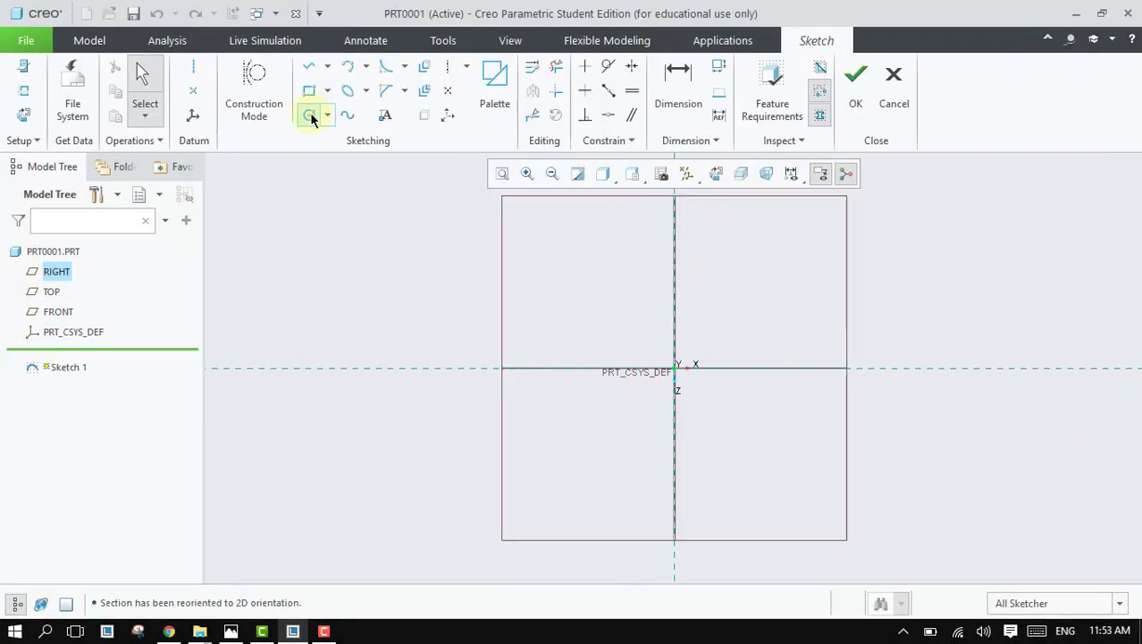
{"action": "left_click", "coordinate": [348, 67]}
{"action": "left_click", "coordinate": [233, 368]}
{"action": "left_click", "coordinate": [1029, 369]}
{"action": "left_click", "coordinate": [987, 338]}
{"action": "middle_click", "coordinate": [986, 339]}
Step: Offset the arc inward and draw a line along the horizontal axis that closes the ends of both arcs
{"action": "left_click", "coordinate": [424, 66]}
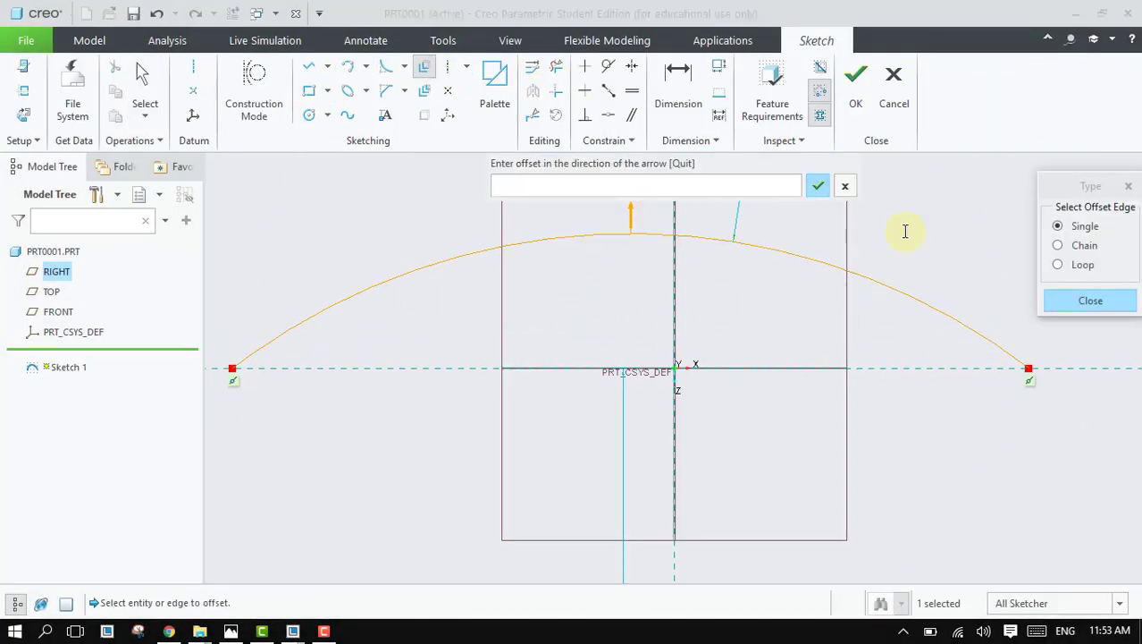
{"action": "type", "text": "-10"}
{"action": "key", "text": "Return"}
{"action": "left_click", "coordinate": [308, 67]}
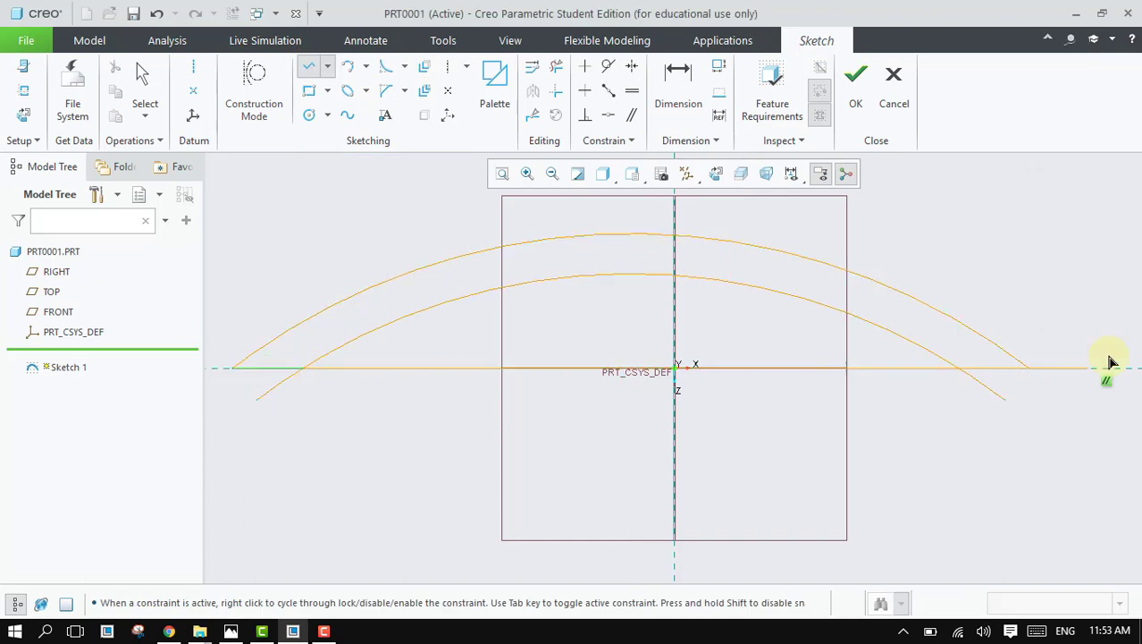
{"action": "left_click", "coordinate": [961, 370]}
{"action": "middle_click", "coordinate": [962, 370]}
Step: Trim the inner arc's ends below the horizontal axis and finish the arch profile sketch
{"action": "left_click", "coordinate": [556, 66]}
{"action": "left_click", "coordinate": [276, 388]}
{"action": "left_click", "coordinate": [987, 387]}
{"action": "left_click", "coordinate": [856, 85]}
Step: Extrude the arch profile symmetrically about its sketch plane into a solid curved plate
{"action": "left_click", "coordinate": [446, 76]}
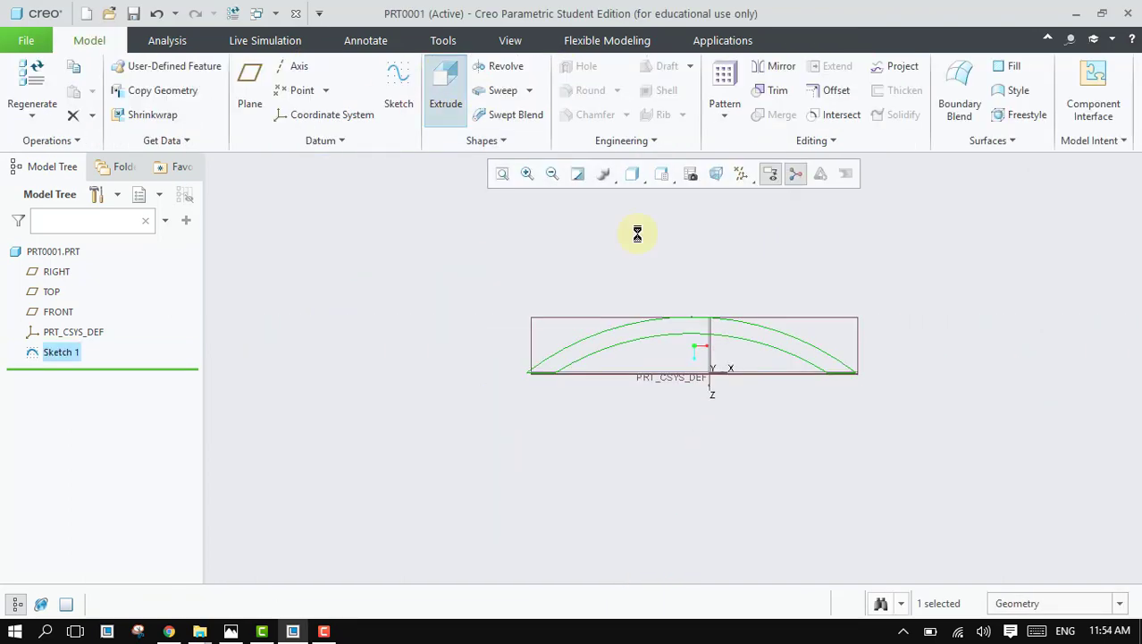
{"action": "left_click", "coordinate": [170, 87]}
{"action": "left_click", "coordinate": [148, 141]}
{"action": "middle_click", "coordinate": [625, 228]}
{"action": "middle_click_drag", "start_coordinate": [610, 237], "coordinate": [426, 389]}
{"action": "left_click", "coordinate": [862, 286]}
Step: Cut a circular hole about 34 in diameter through the middle of the curved plate, from a circle sketched at the origin
{"action": "left_click", "coordinate": [446, 76]}
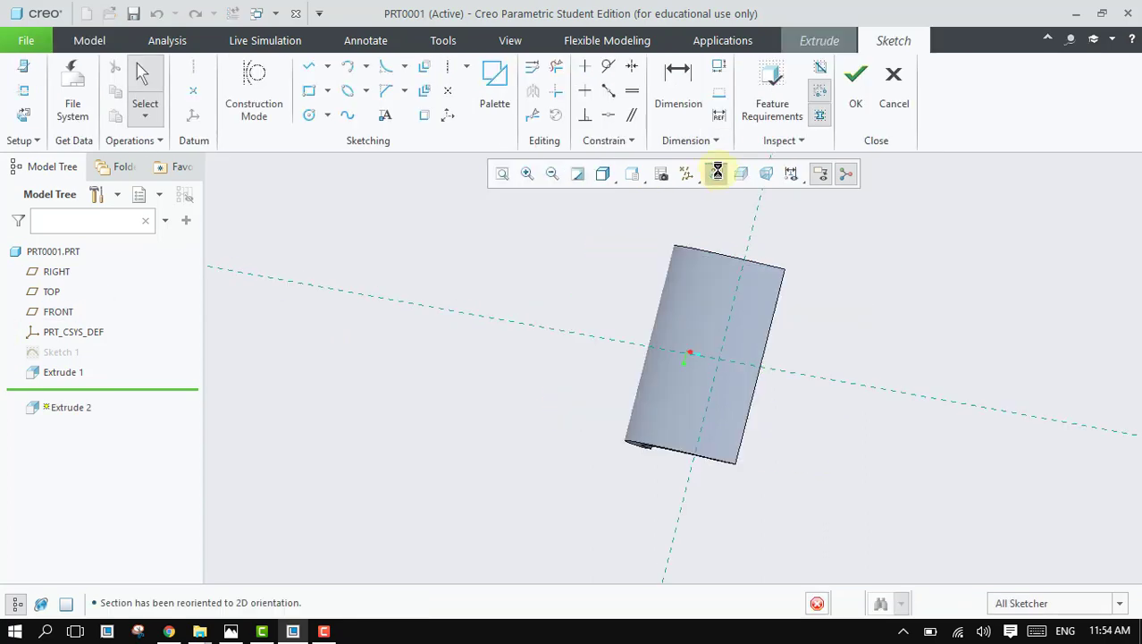
{"action": "left_click", "coordinate": [637, 338]}
{"action": "left_click", "coordinate": [856, 85]}
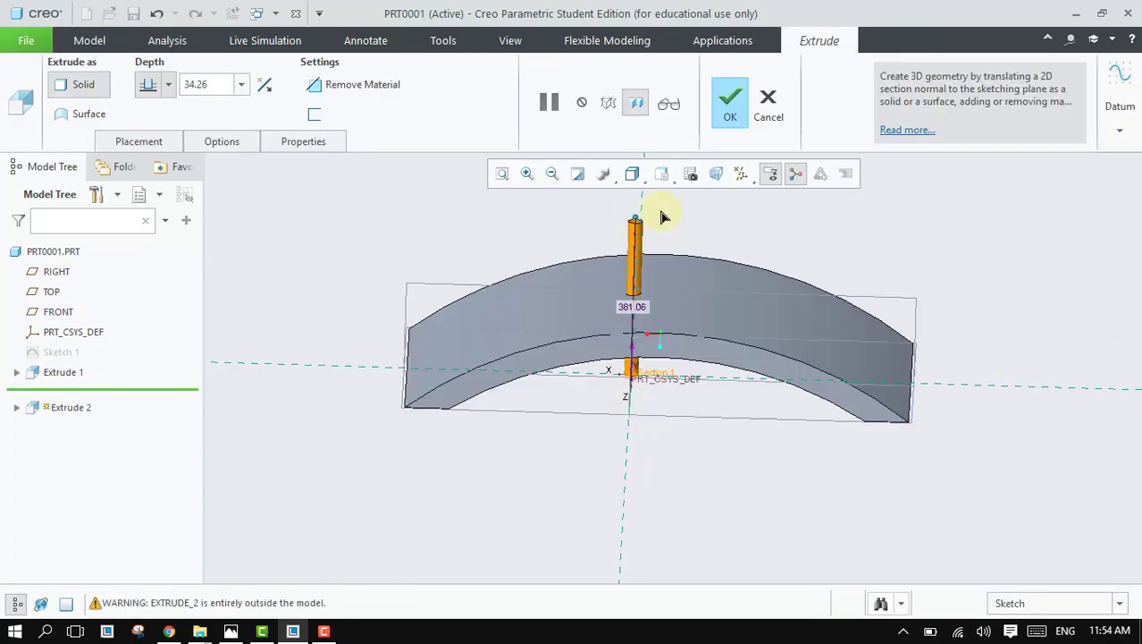
{"action": "left_click", "coordinate": [740, 105]}
{"action": "middle_click_drag", "start_coordinate": [287, 308], "coordinate": [275, 273]}
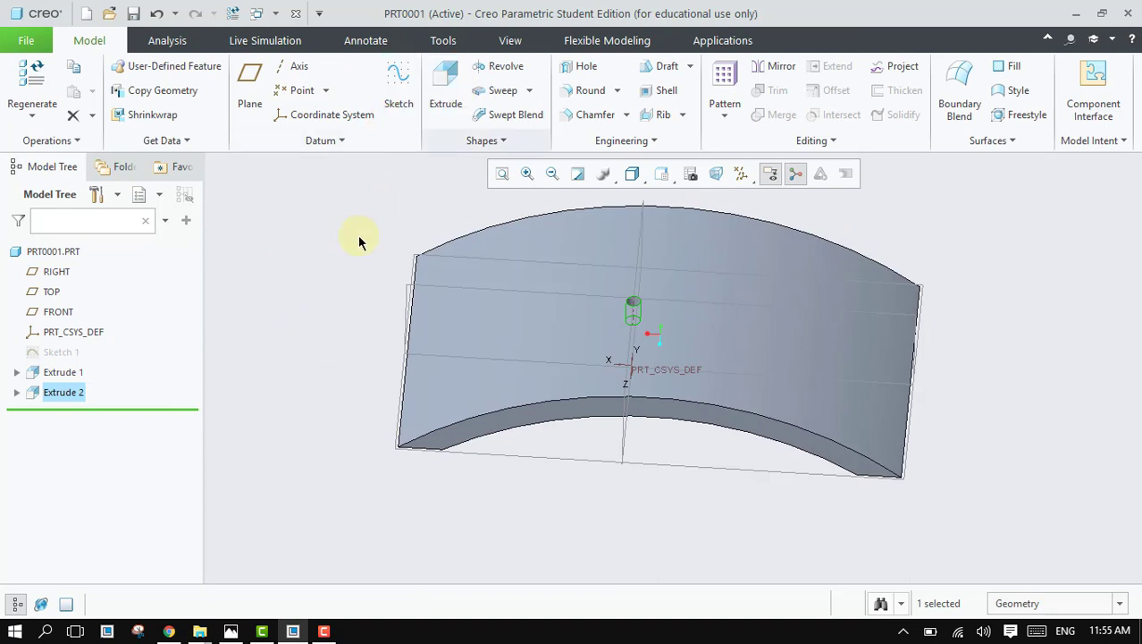
{"action": "left_click", "coordinate": [332, 288]}
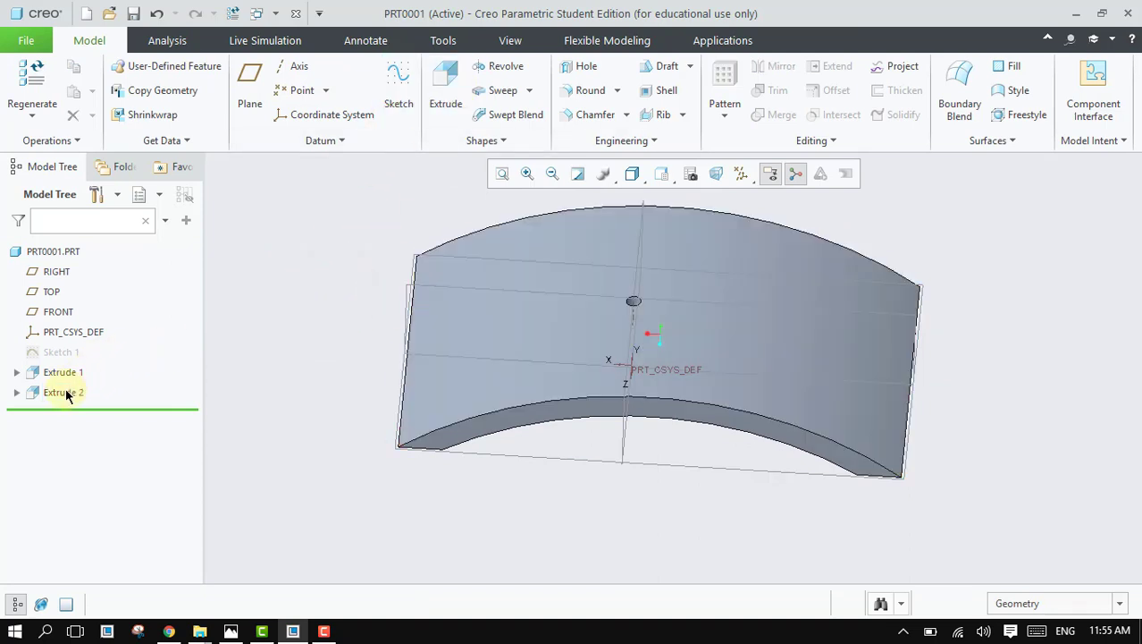
Step: Start a pattern of the hole cut and set its type to Fill
{"action": "left_click", "coordinate": [66, 393]}
{"action": "left_click", "coordinate": [724, 75]}
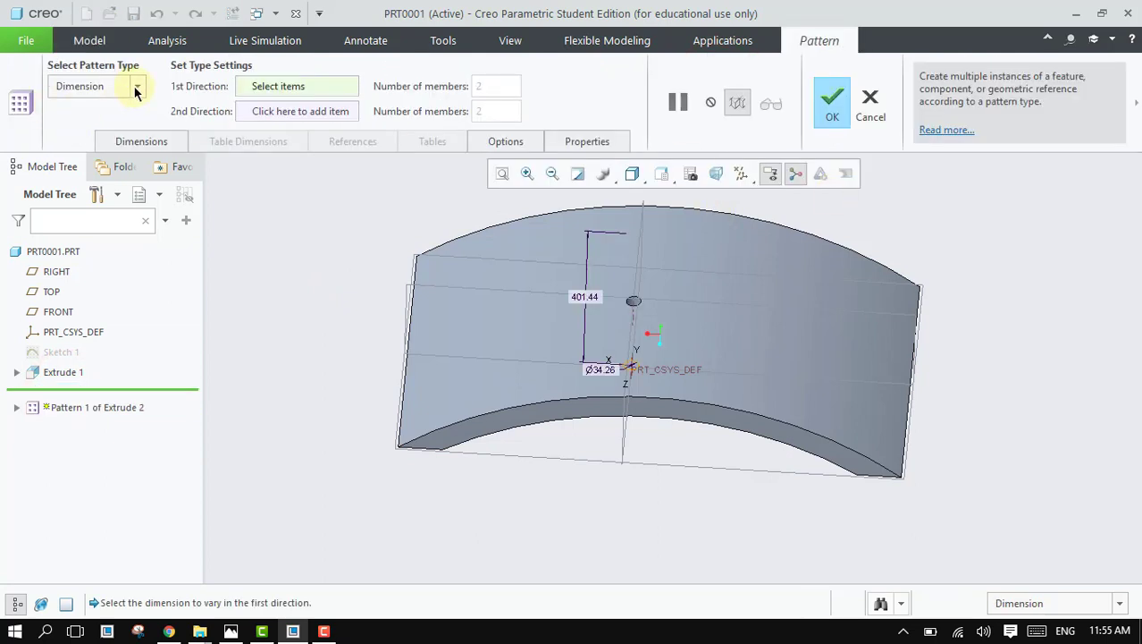
{"action": "left_click", "coordinate": [135, 86]}
{"action": "left_click", "coordinate": [89, 159]}
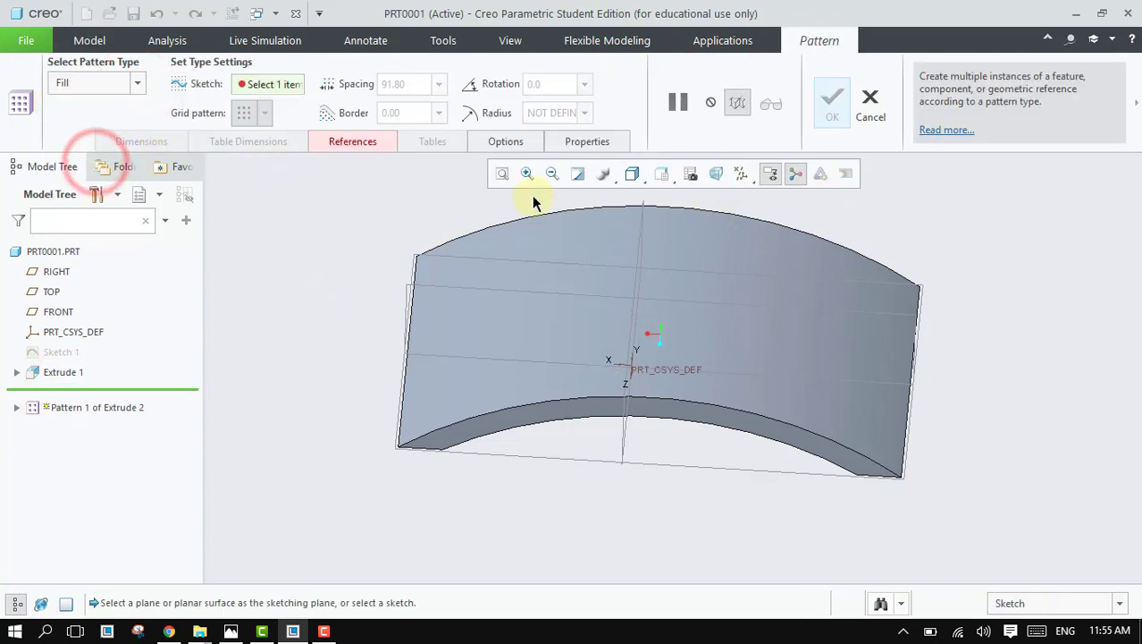
{"action": "middle_click_drag", "start_coordinate": [333, 295], "coordinate": [331, 263]}
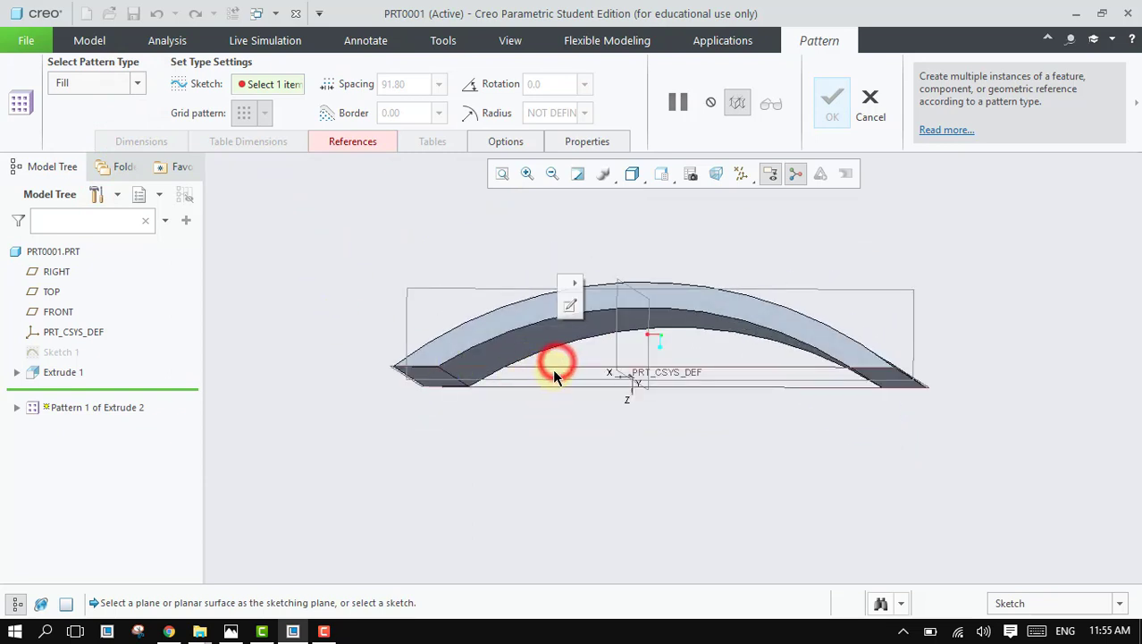
Step: Define the fill area's internal sketch on the FRONT plane, with the RIGHT plane as left orientation reference, viewed flat
{"action": "left_click", "coordinate": [373, 145]}
{"action": "left_click", "coordinate": [489, 198]}
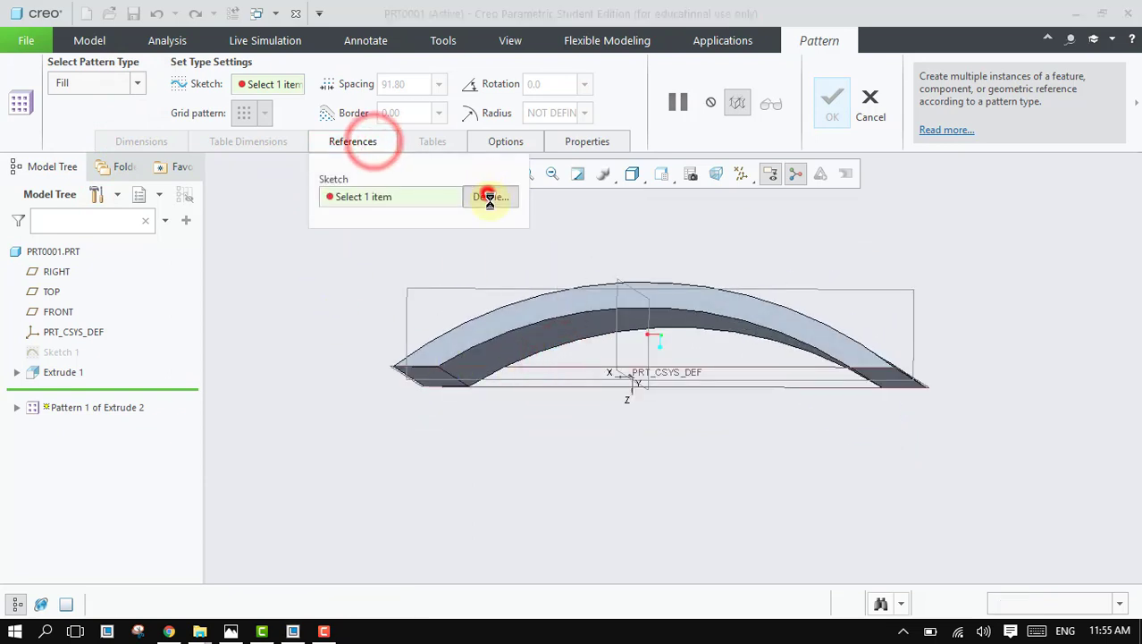
{"action": "left_click", "coordinate": [567, 362]}
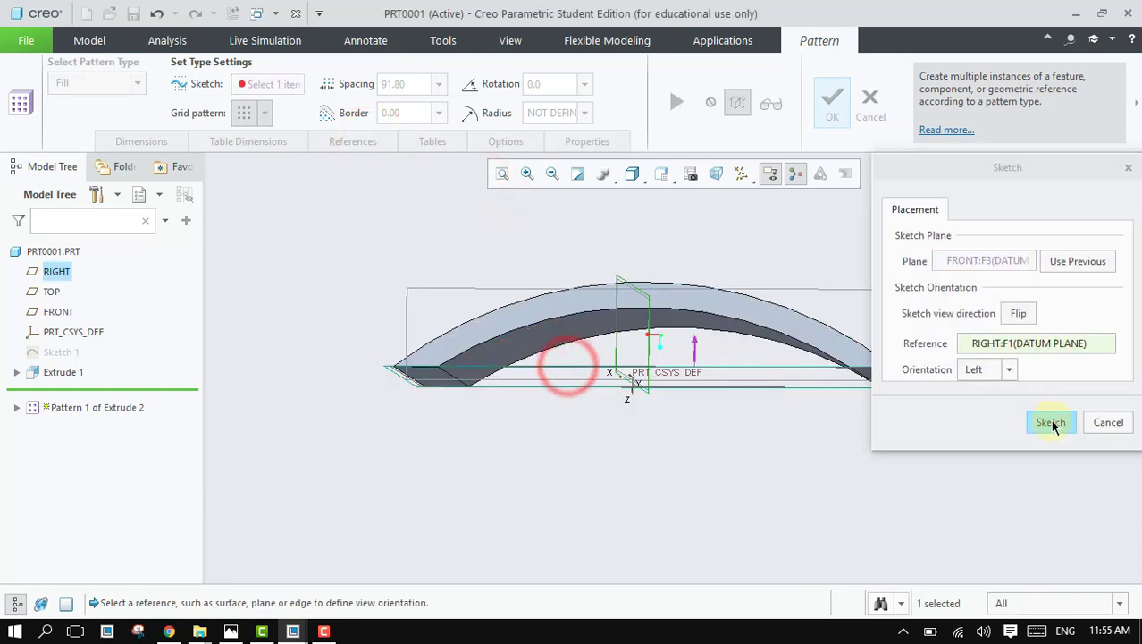
{"action": "left_click", "coordinate": [1051, 422]}
{"action": "left_click", "coordinate": [716, 173]}
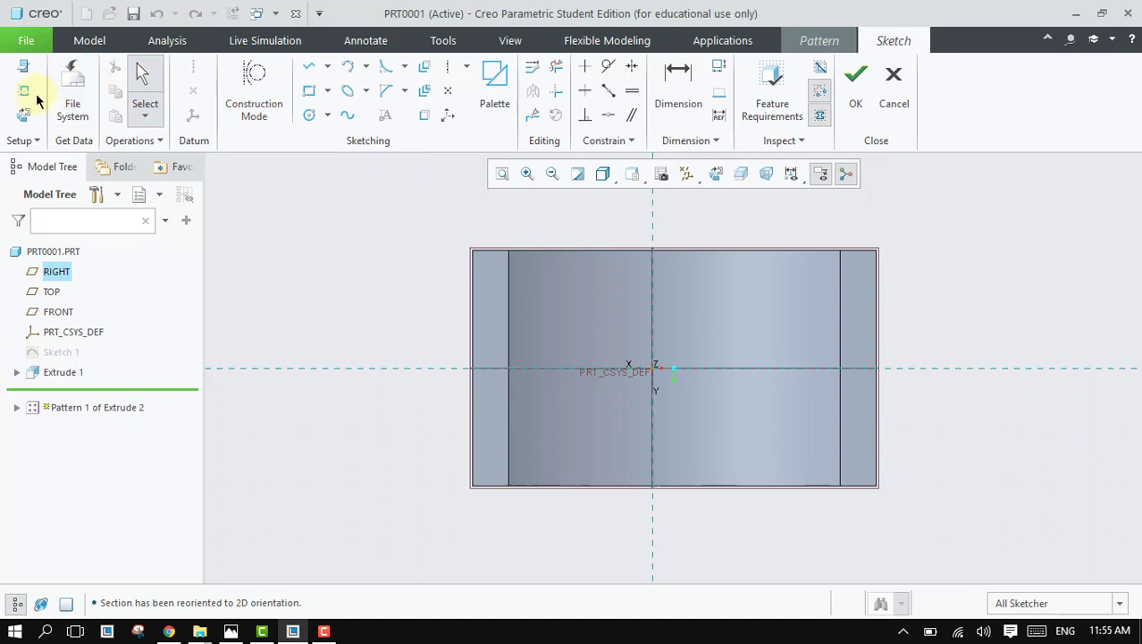
Step: Add the two inner straight edges of the arch and its two side faces as sketch references
{"action": "left_click", "coordinate": [510, 333]}
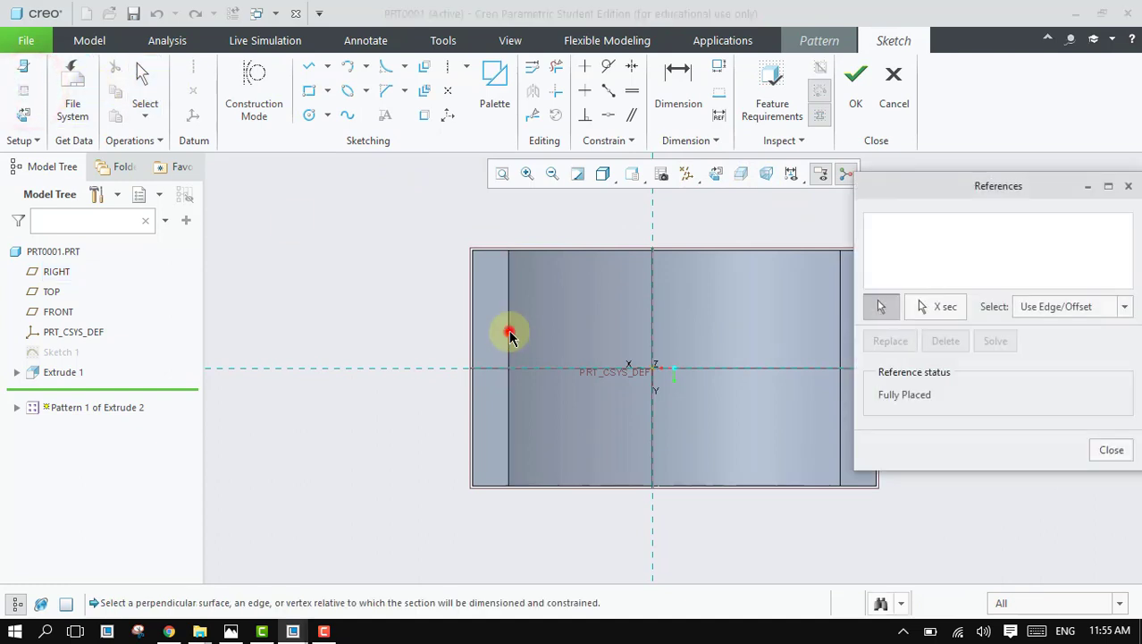
{"action": "left_click", "coordinate": [614, 250]}
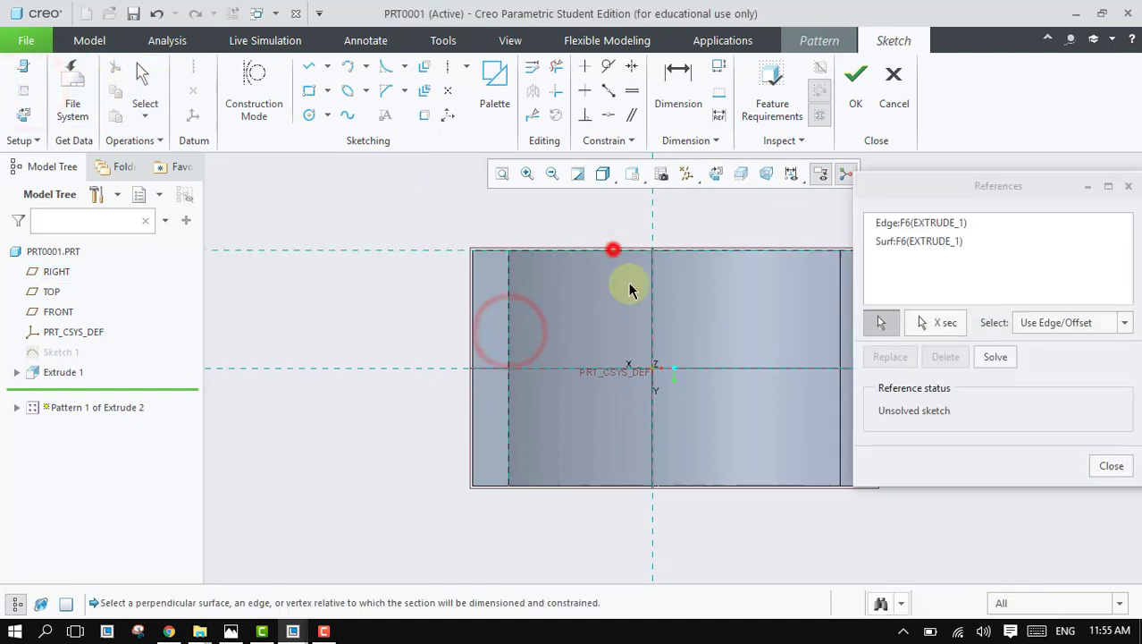
{"action": "left_click", "coordinate": [691, 486]}
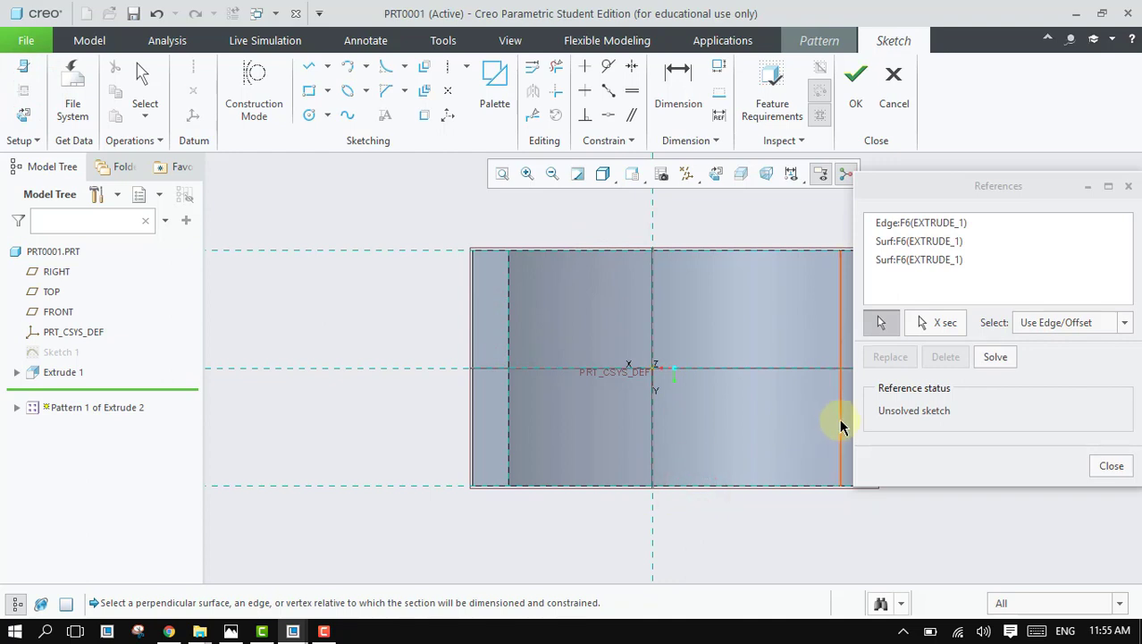
{"action": "left_click", "coordinate": [840, 426]}
{"action": "left_click", "coordinate": [1111, 465]}
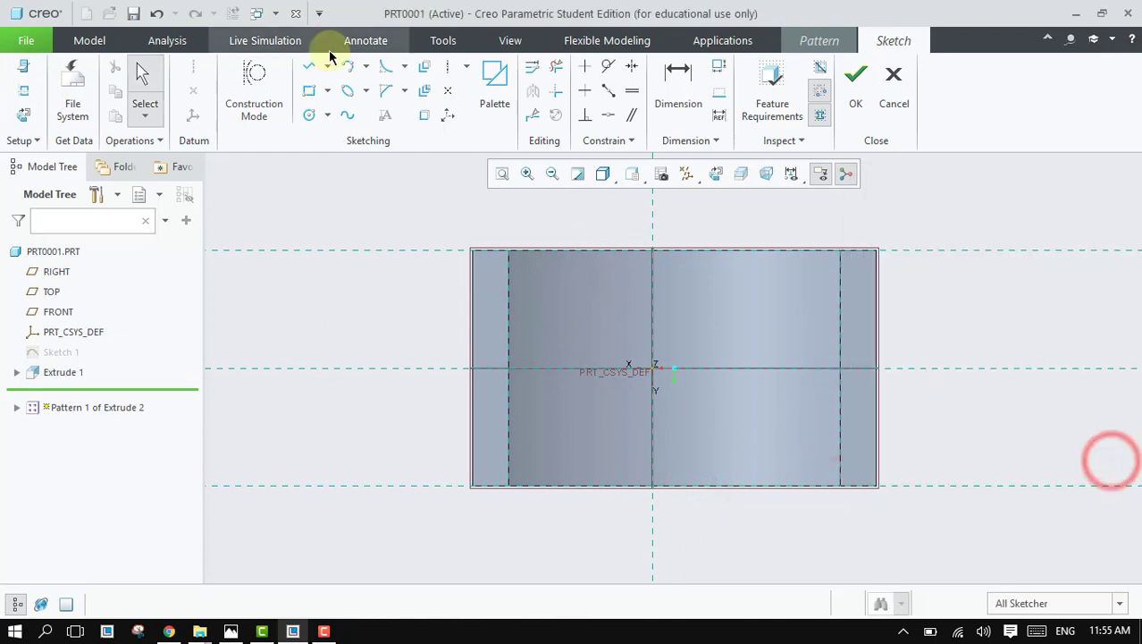
Step: Draw a closed rectangle of lines through the four reference intersections as the fill boundary and finish the sketch
{"action": "left_click", "coordinate": [308, 67]}
{"action": "left_click", "coordinate": [506, 255]}
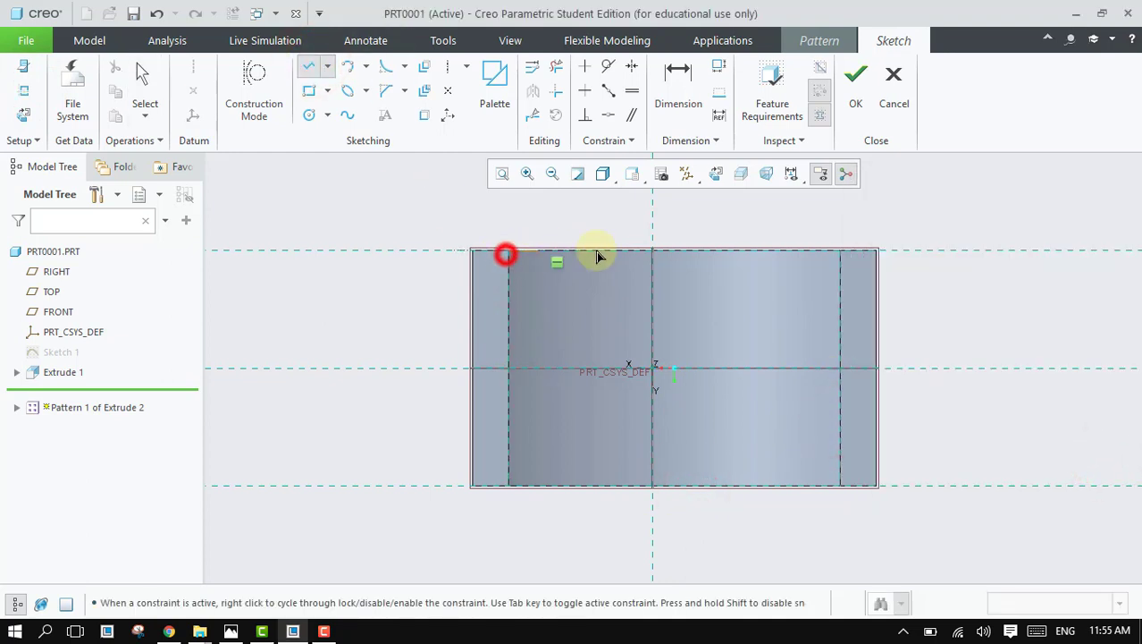
{"action": "left_click", "coordinate": [838, 254]}
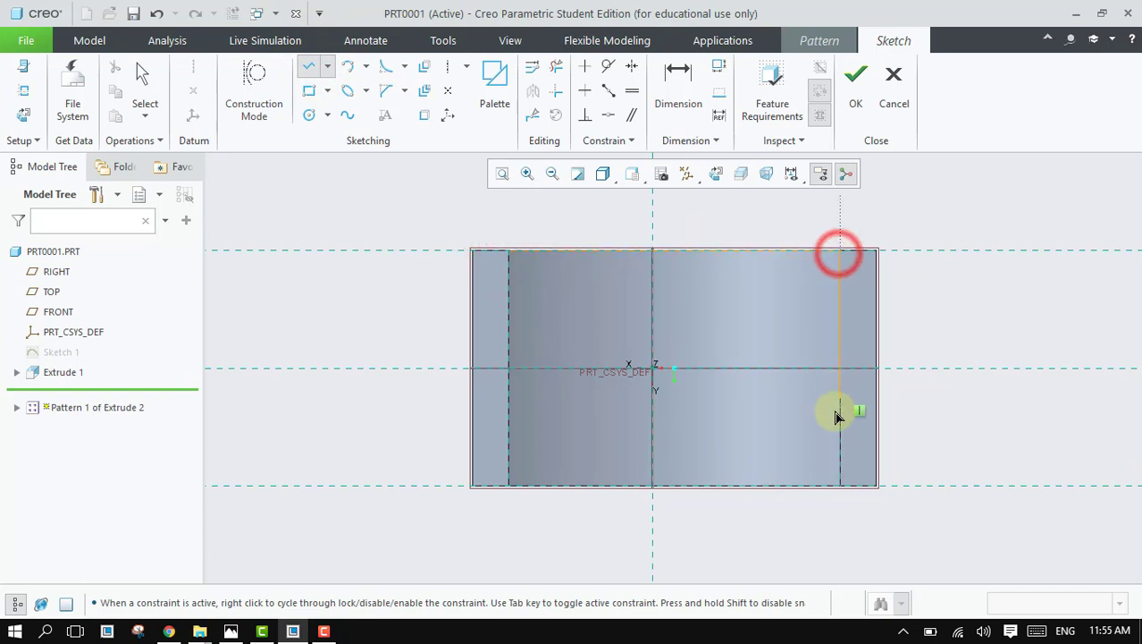
{"action": "left_click", "coordinate": [840, 483]}
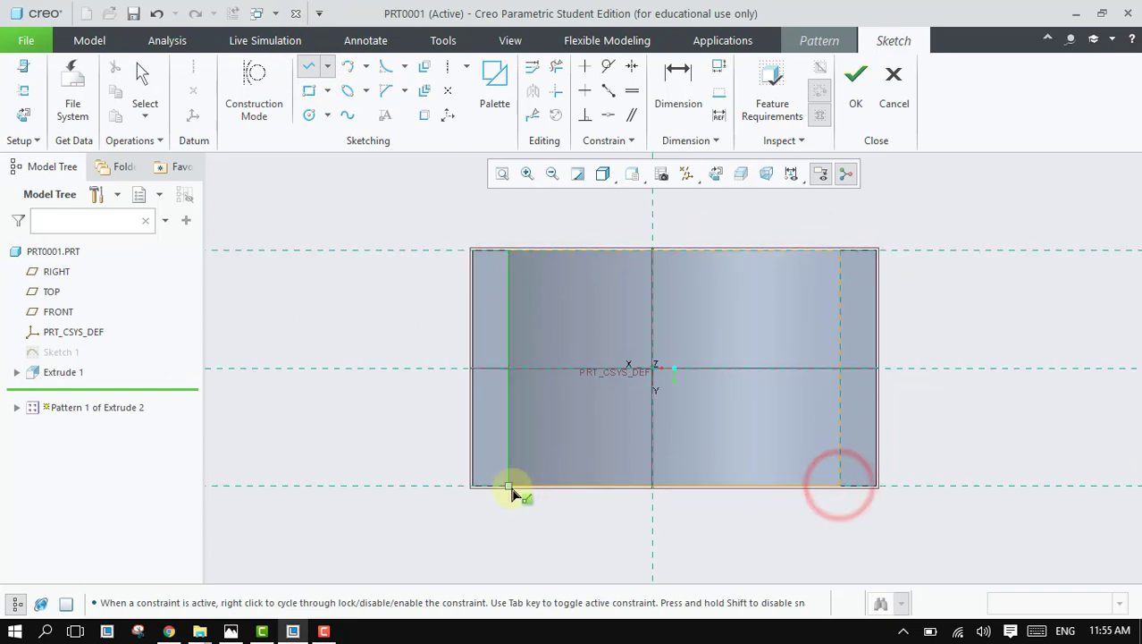
{"action": "left_click", "coordinate": [509, 484]}
{"action": "left_click", "coordinate": [511, 254]}
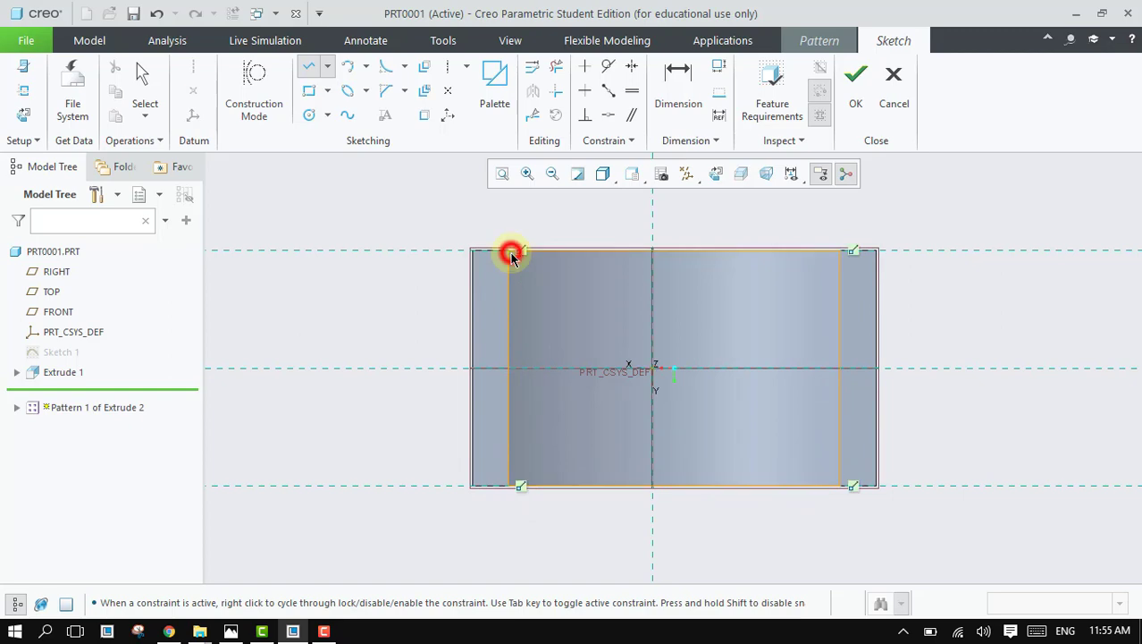
{"action": "left_click", "coordinate": [858, 86]}
Step: Apply the fill pattern of holes to the curved plate and inspect the patterned holes from the side
{"action": "middle_click_drag", "start_coordinate": [930, 221], "coordinate": [927, 318]}
{"action": "left_click", "coordinate": [830, 103]}
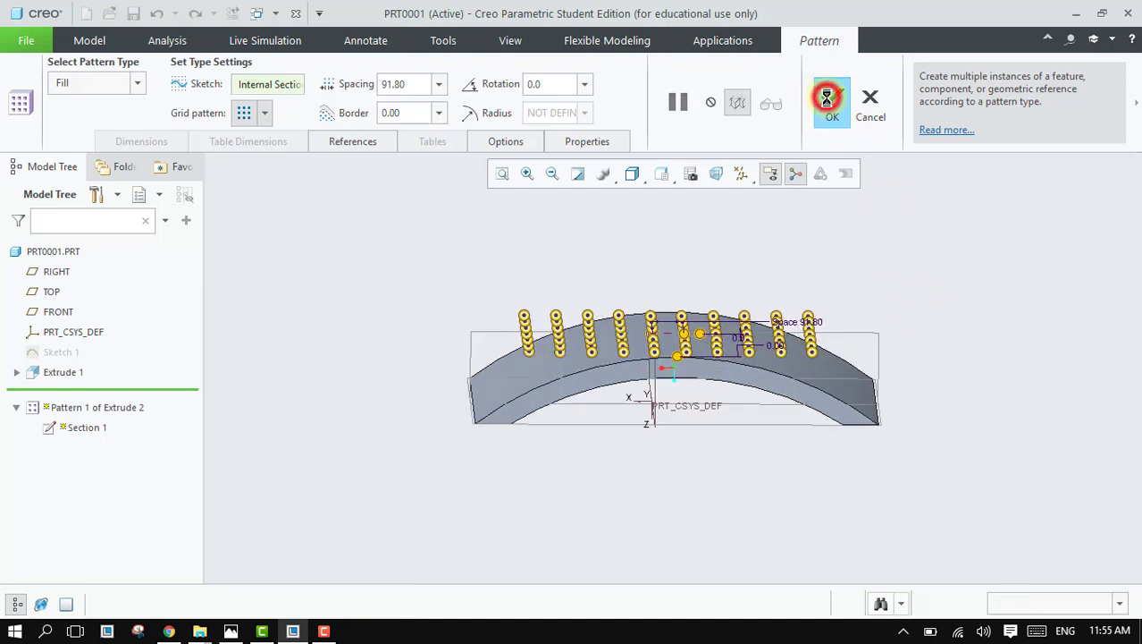
{"action": "left_click", "coordinate": [892, 242]}
{"action": "mouse_move", "coordinate": [970, 241]}
{"action": "middle_mouse_down"}
{"action": "mouse_move", "coordinate": [877, 265]}
{"action": "mouse_move", "coordinate": [928, 240]}
{"action": "mouse_move", "coordinate": [962, 238]}
{"action": "mouse_move", "coordinate": [972, 296]}
{"action": "mouse_move", "coordinate": [961, 202]}
{"action": "mouse_move", "coordinate": [916, 194]}
{"action": "mouse_move", "coordinate": [978, 230]}
{"action": "middle_mouse_up"}
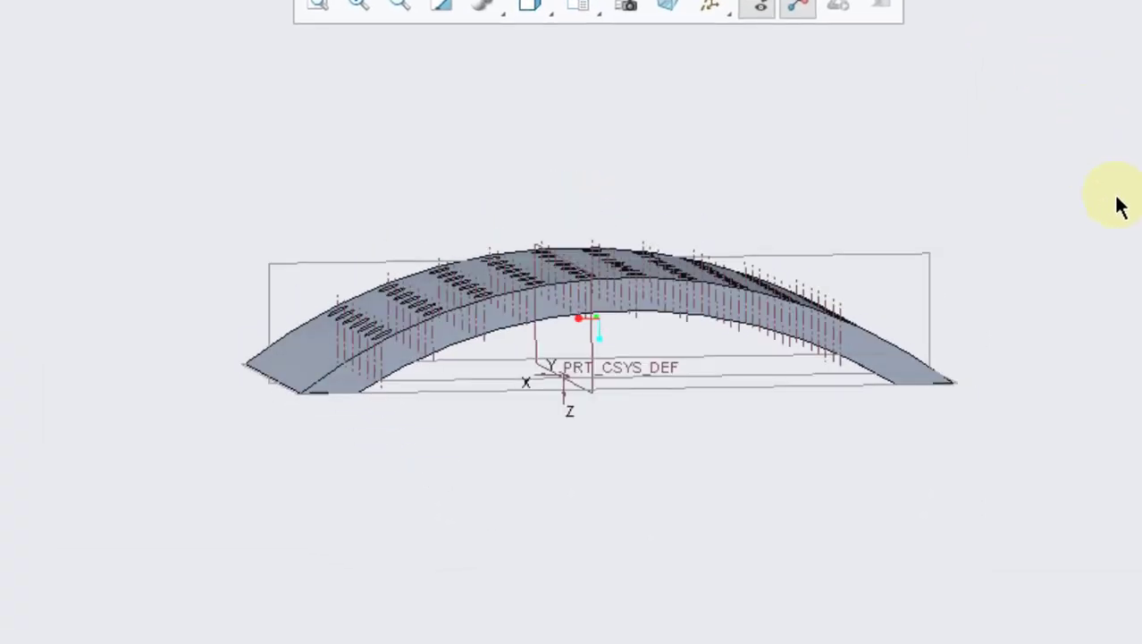
Step: Redefine the fill pattern to follow the shape of the arch's outer curved surface and inspect the holes from several angles
{"action": "middle_click_drag", "start_coordinate": [1111, 200], "coordinate": [1078, 202]}
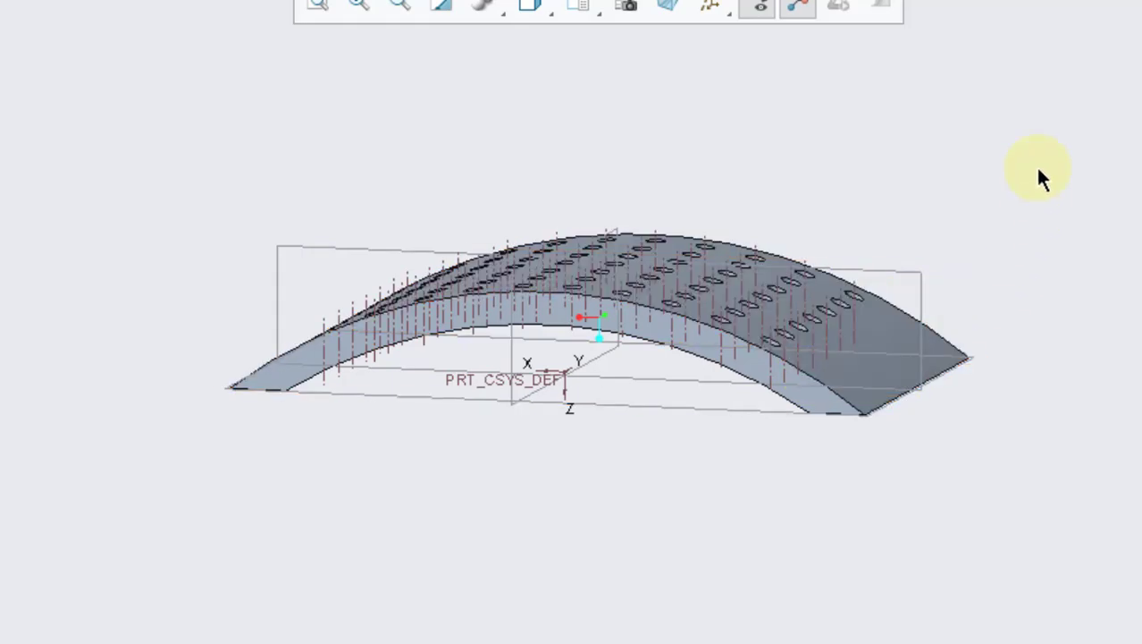
{"action": "middle_click_drag", "start_coordinate": [1039, 174], "coordinate": [1081, 166]}
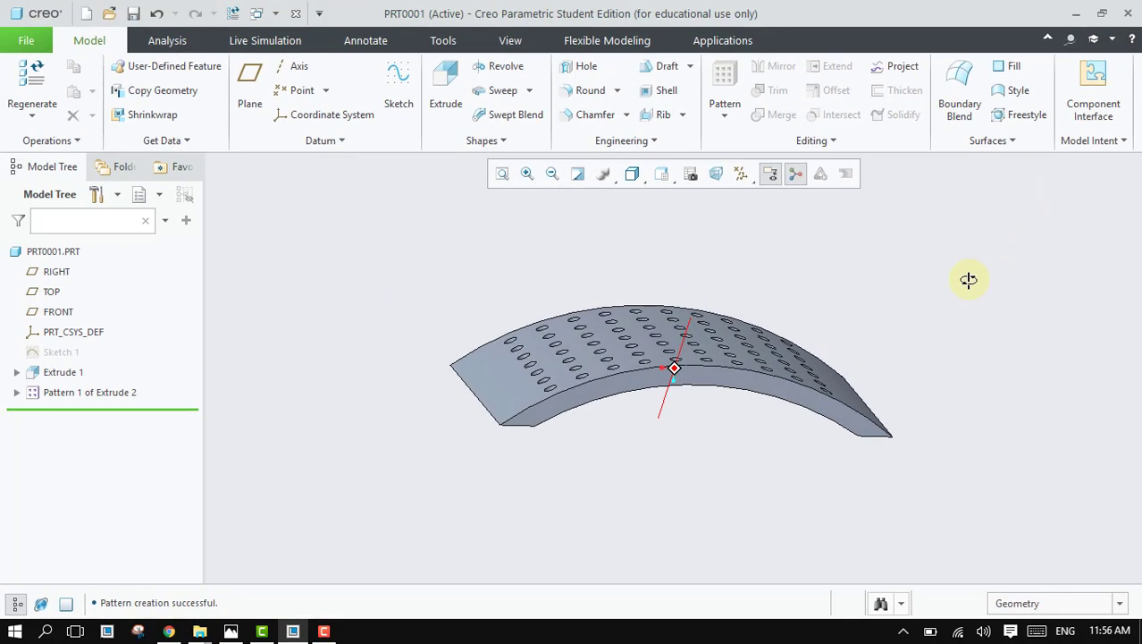
{"action": "right_click", "coordinate": [116, 395]}
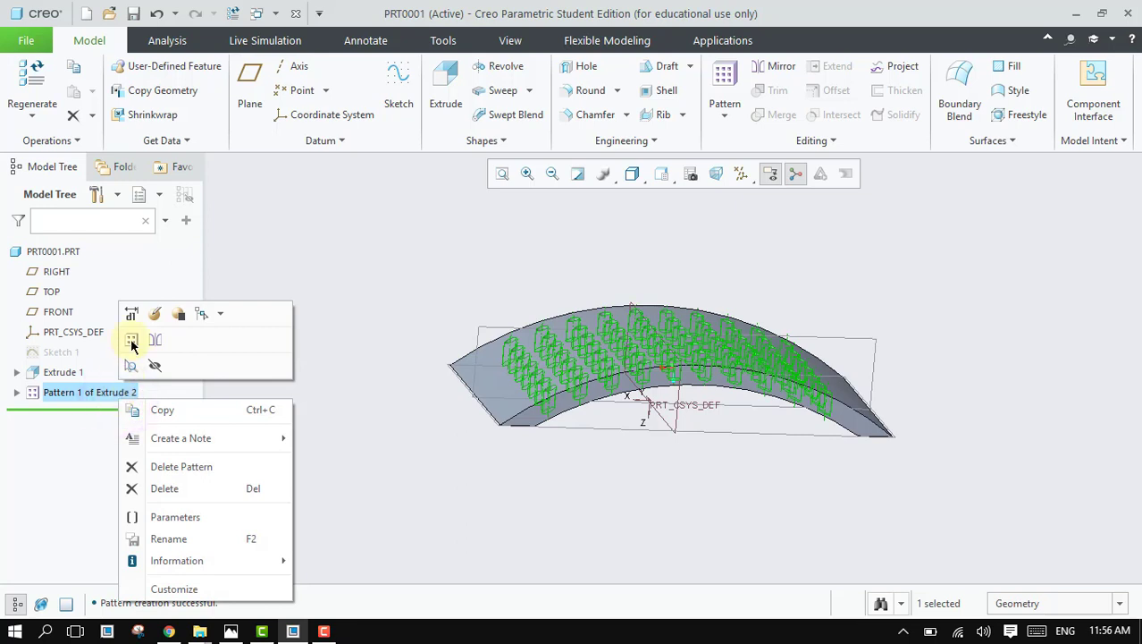
{"action": "left_click", "coordinate": [157, 306]}
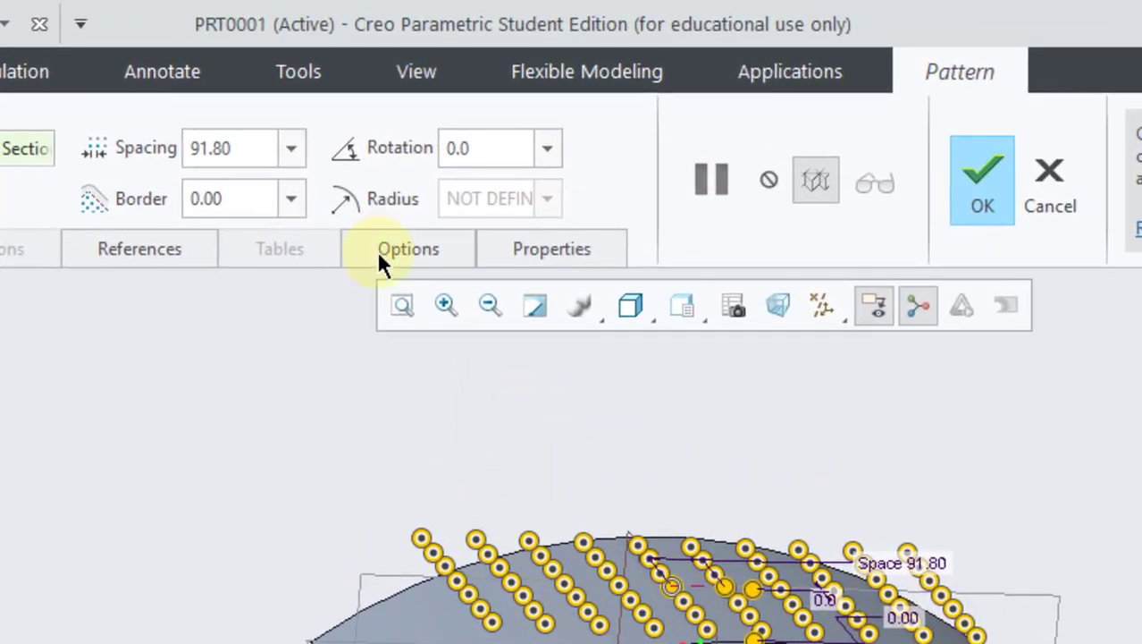
{"action": "left_click", "coordinate": [503, 142]}
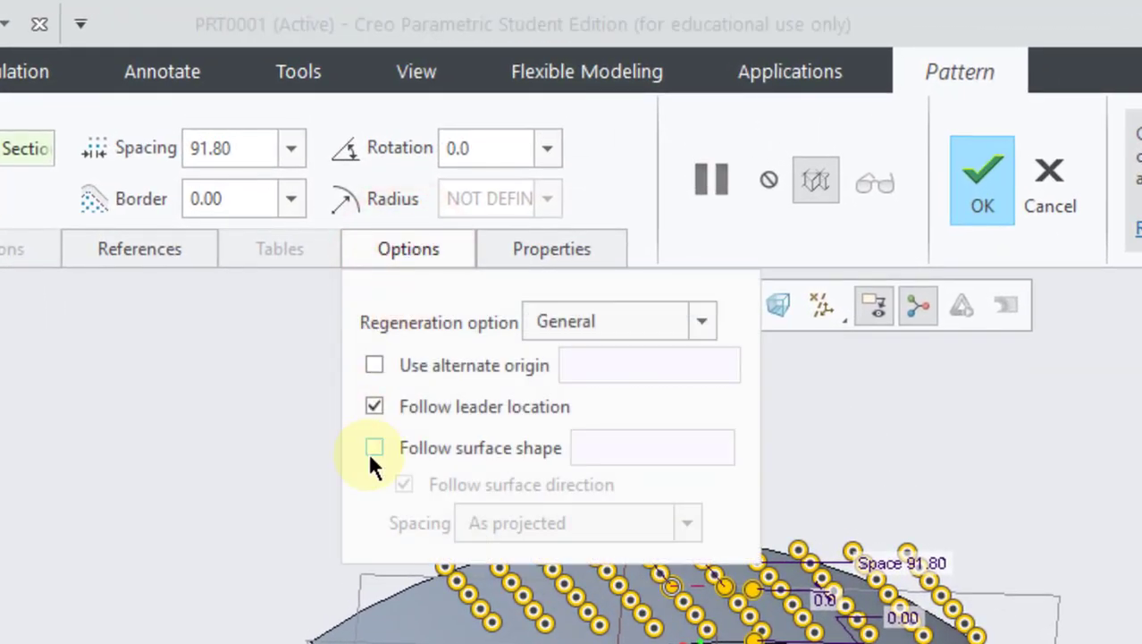
{"action": "left_click", "coordinate": [380, 438]}
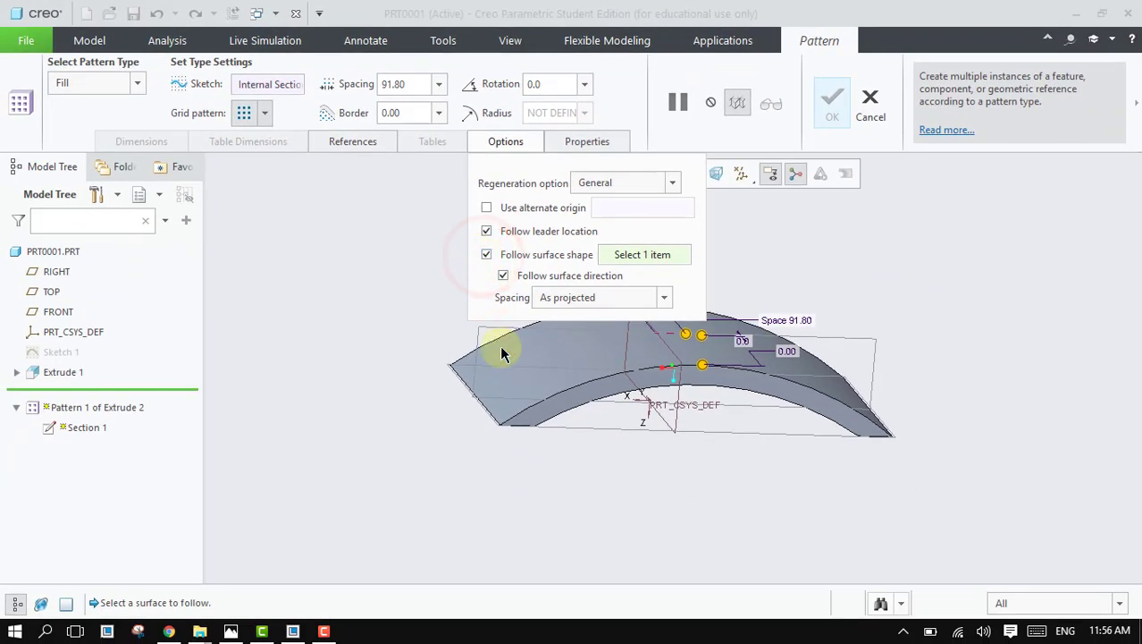
{"action": "left_click", "coordinate": [527, 362]}
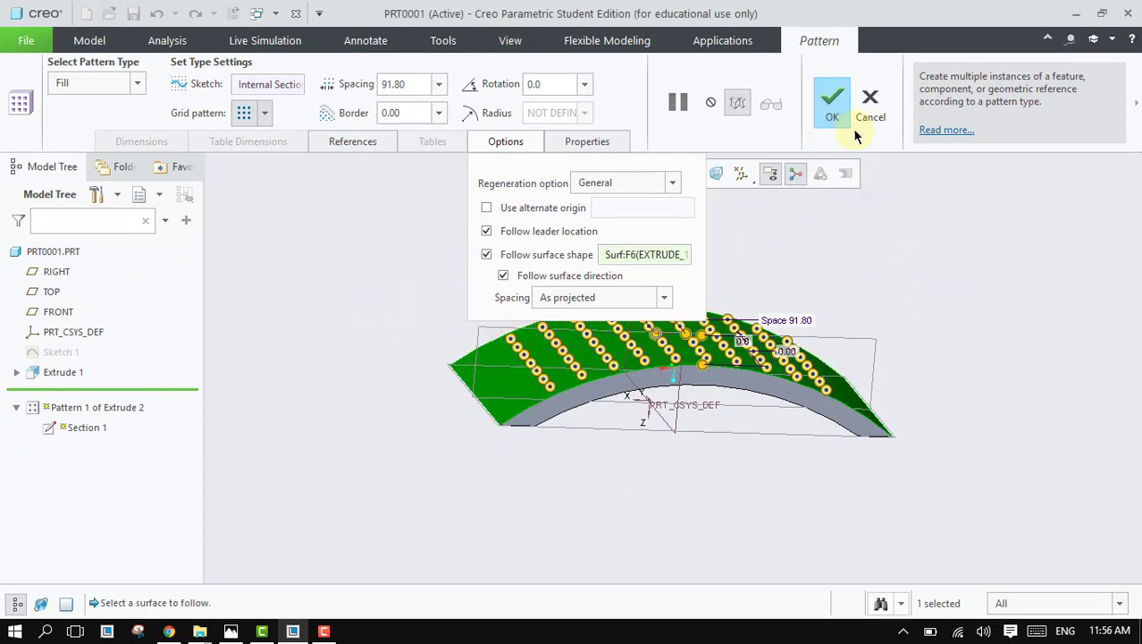
{"action": "left_click", "coordinate": [832, 105]}
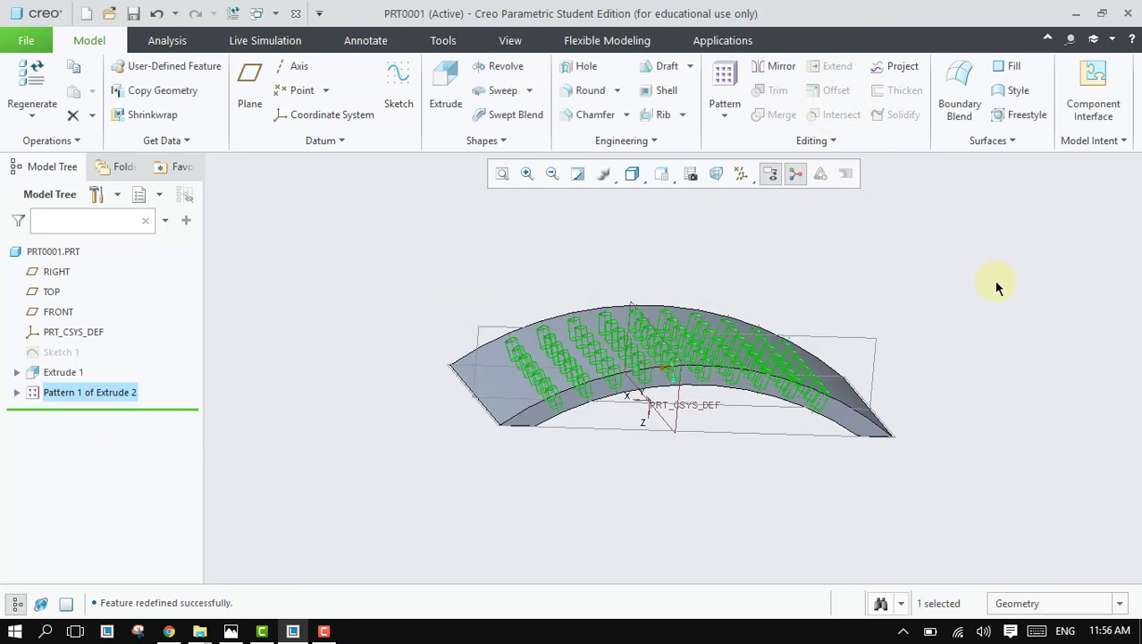
{"action": "middle_click_drag", "start_coordinate": [998, 286], "coordinate": [989, 313]}
{"action": "left_click", "coordinate": [969, 306]}
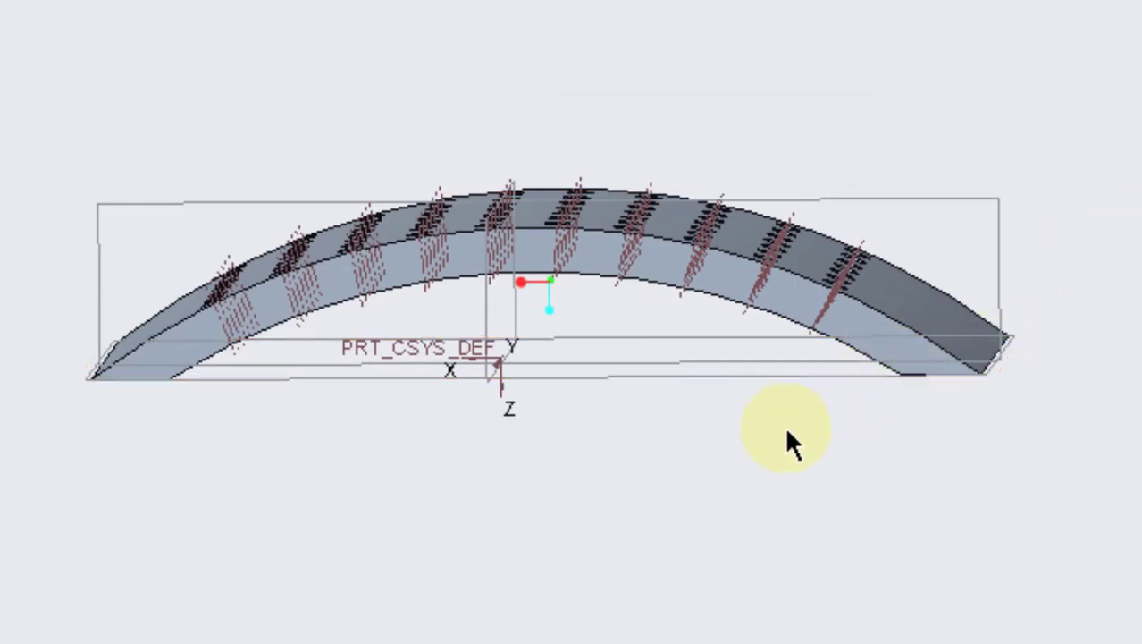
{"action": "mouse_move", "coordinate": [788, 431]}
{"action": "middle_mouse_down"}
{"action": "mouse_move", "coordinate": [739, 433]}
{"action": "mouse_move", "coordinate": [795, 444]}
{"action": "mouse_move", "coordinate": [793, 427]}
{"action": "middle_mouse_up"}
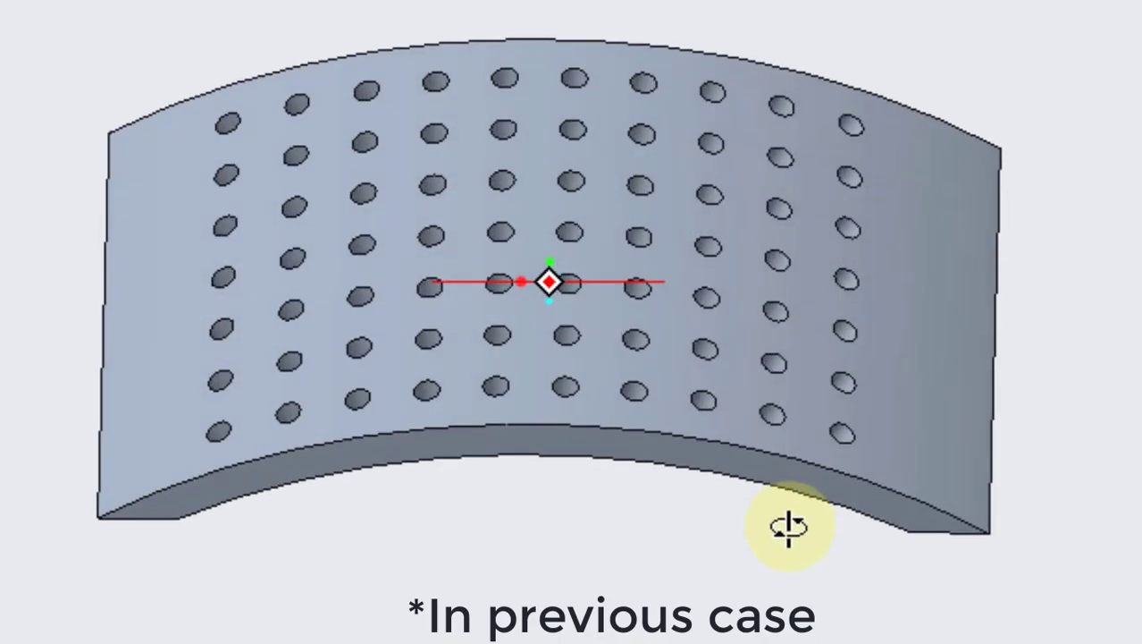
{"action": "middle_click_drag", "start_coordinate": [778, 528], "coordinate": [709, 489]}
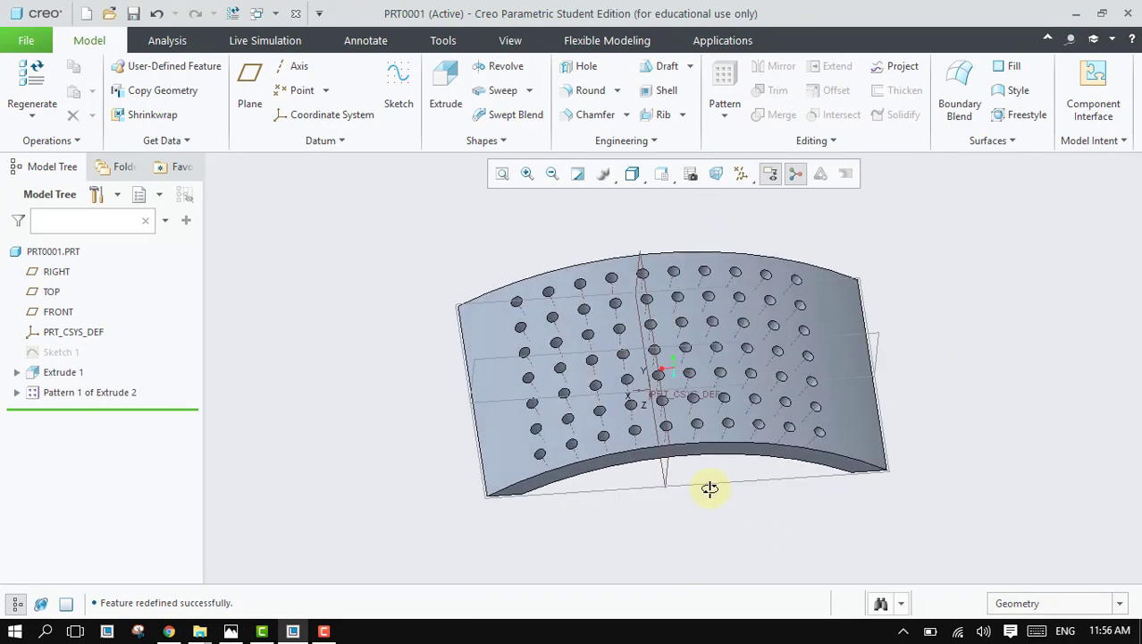
{"action": "left_click", "coordinate": [913, 427]}
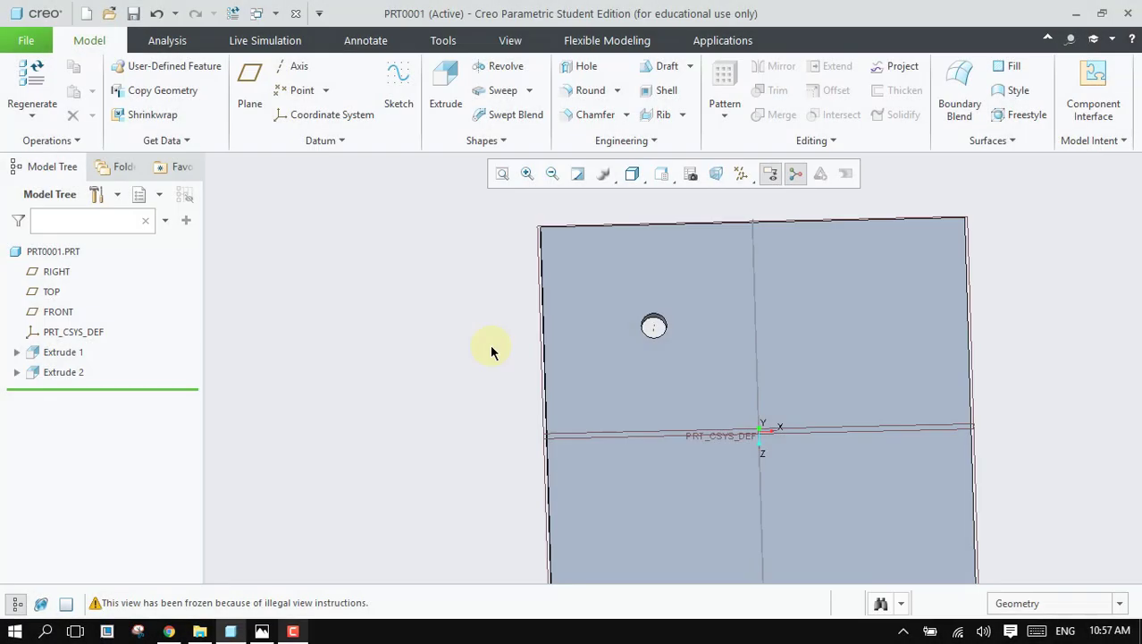
Step: Start a pattern of the hole Extrude 2 on the square plate and set the pattern type to Table
{"action": "mouse_move", "coordinate": [491, 351]}
{"action": "middle_mouse_down"}
{"action": "mouse_move", "coordinate": [503, 350]}
{"action": "mouse_move", "coordinate": [492, 326]}
{"action": "mouse_move", "coordinate": [512, 341]}
{"action": "middle_mouse_up"}
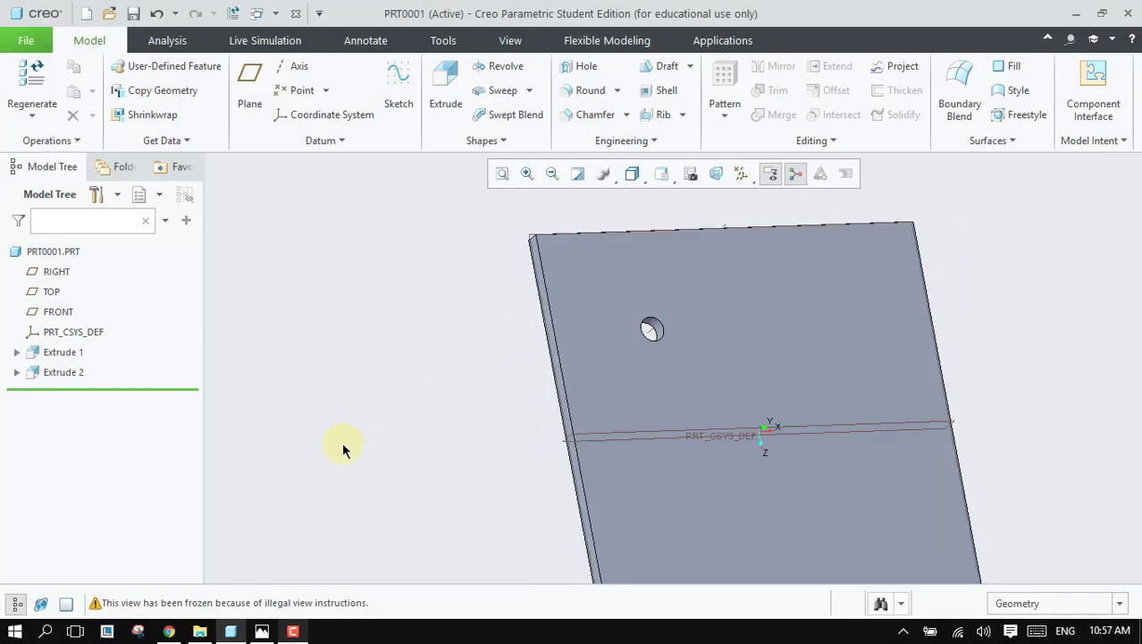
{"action": "left_click", "coordinate": [61, 371]}
{"action": "left_click", "coordinate": [722, 82]}
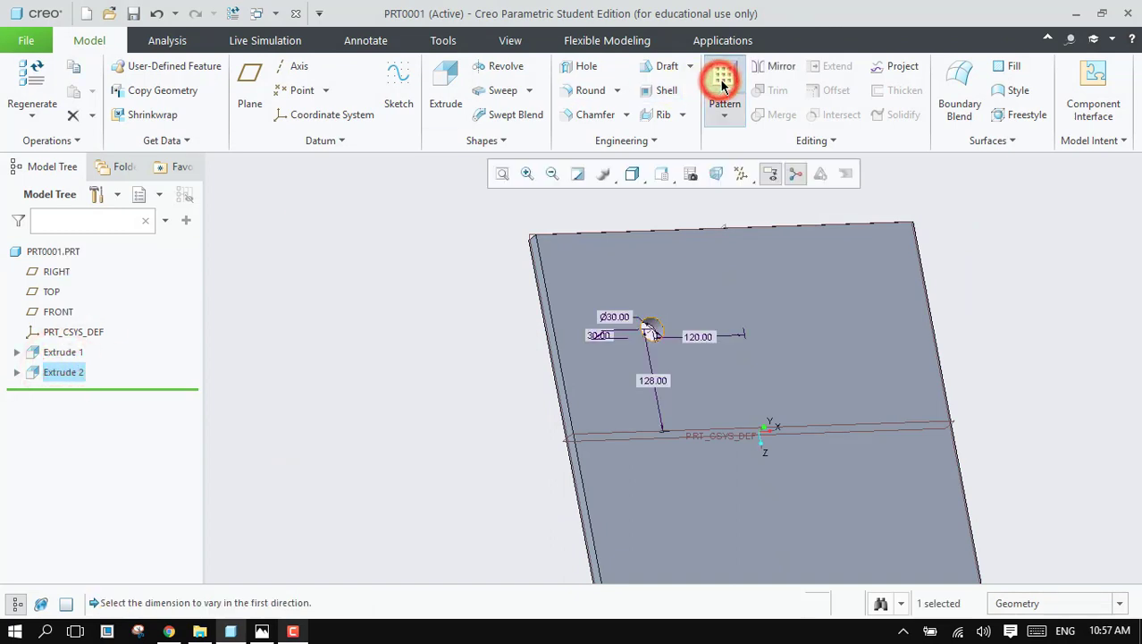
{"action": "left_click", "coordinate": [134, 87]}
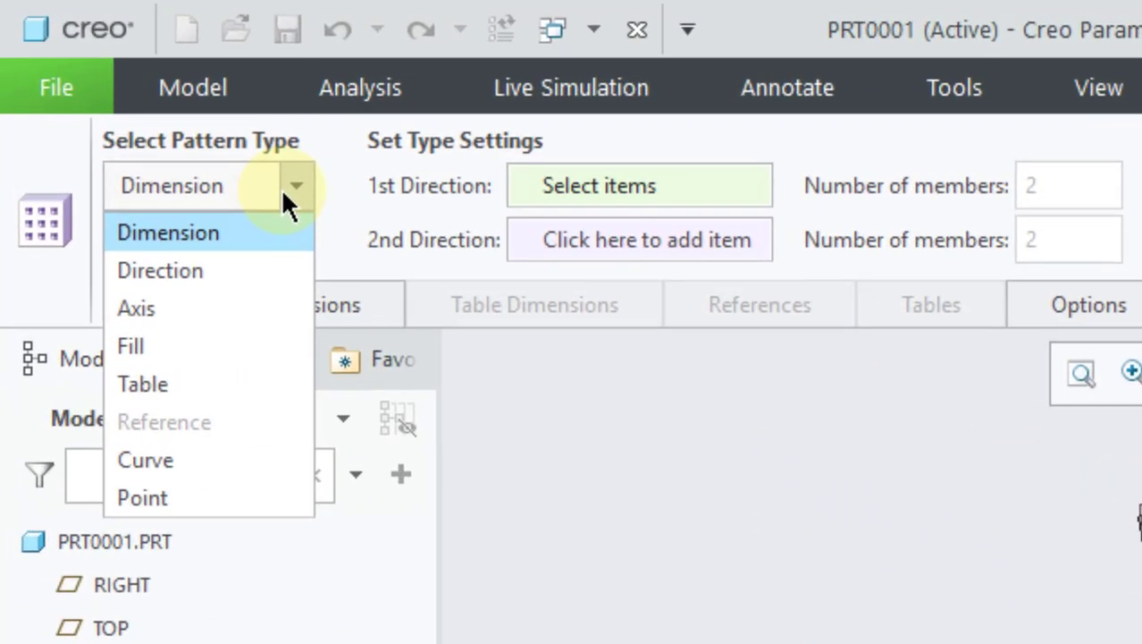
{"action": "left_click", "coordinate": [199, 382]}
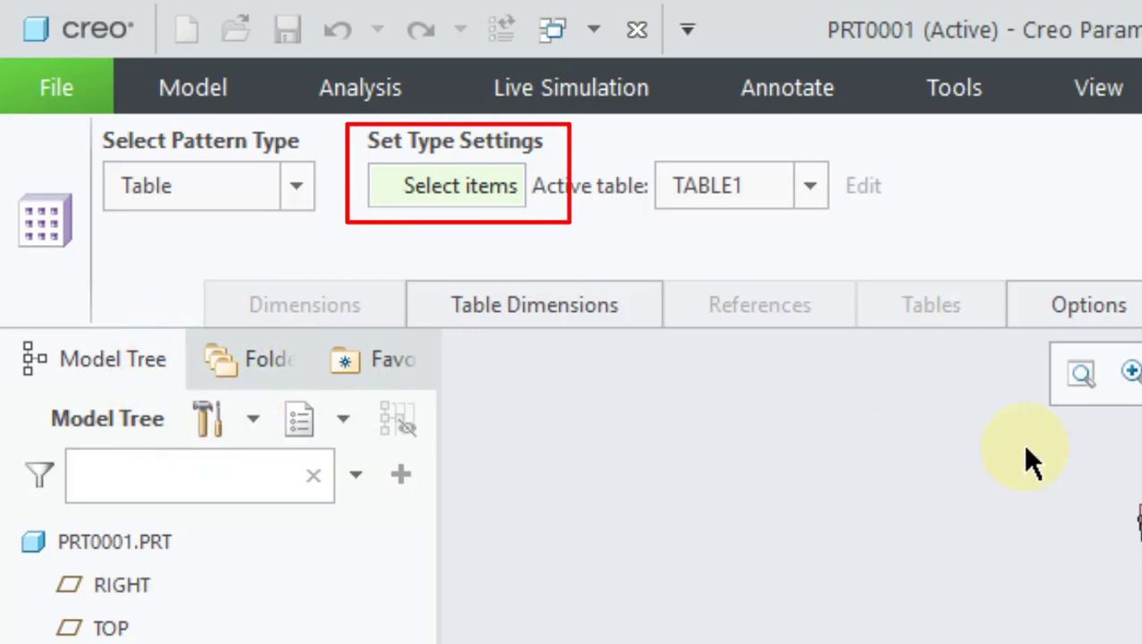
Step: Add the hole's 120 horizontal and 128 vertical position dimensions to the pattern table
{"action": "middle_click_drag", "start_coordinate": [1005, 563], "coordinate": [964, 588]}
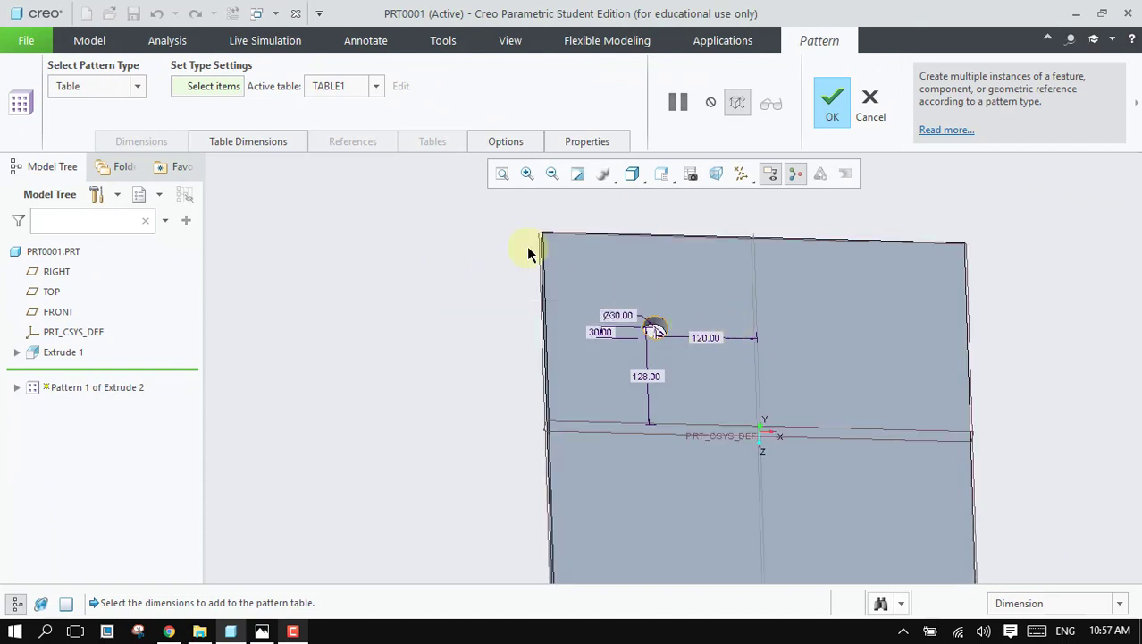
{"action": "left_click", "coordinate": [208, 89]}
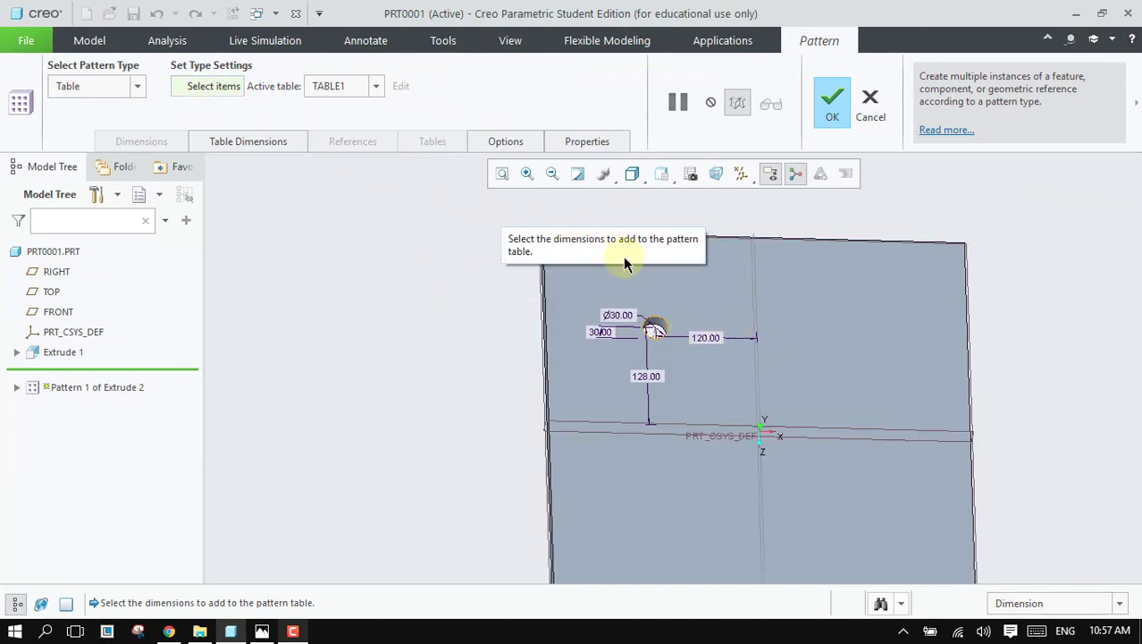
{"action": "left_click", "coordinate": [716, 339]}
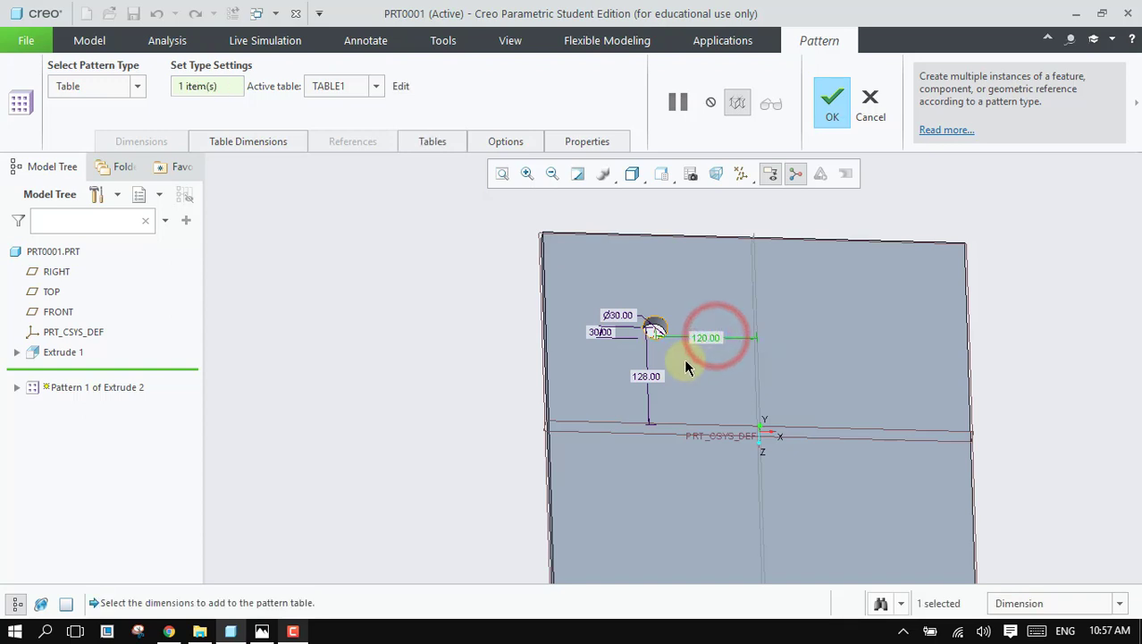
{"action": "left_click", "coordinate": [646, 376]}
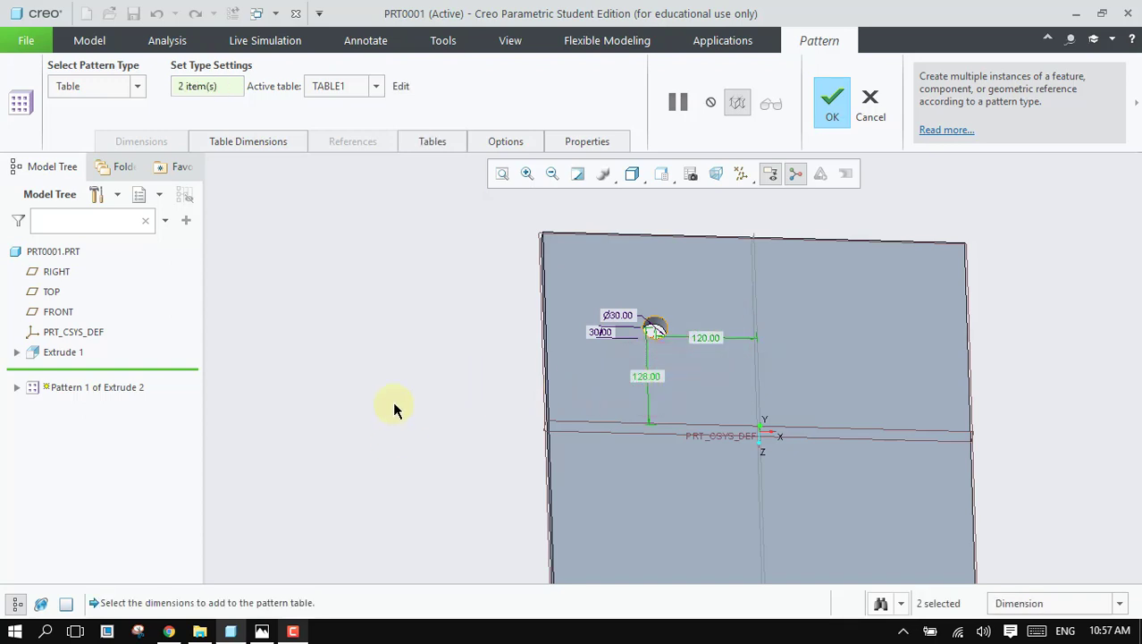
{"action": "mouse_move", "coordinate": [395, 409]}
{"action": "middle_mouse_down"}
{"action": "mouse_move", "coordinate": [408, 415]}
{"action": "mouse_move", "coordinate": [395, 413]}
{"action": "middle_mouse_up"}
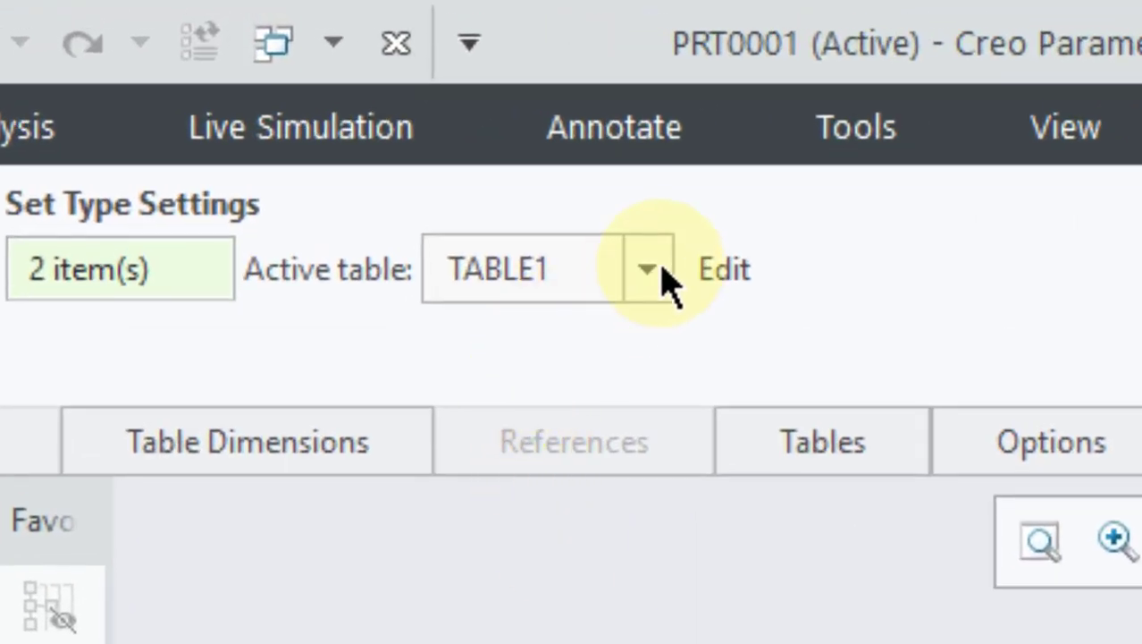
Step: Open TABLE1 for editing, then narrow the table window and place it so that the plate's dimensions remain visible
{"action": "left_click", "coordinate": [667, 271]}
{"action": "left_click", "coordinate": [608, 335]}
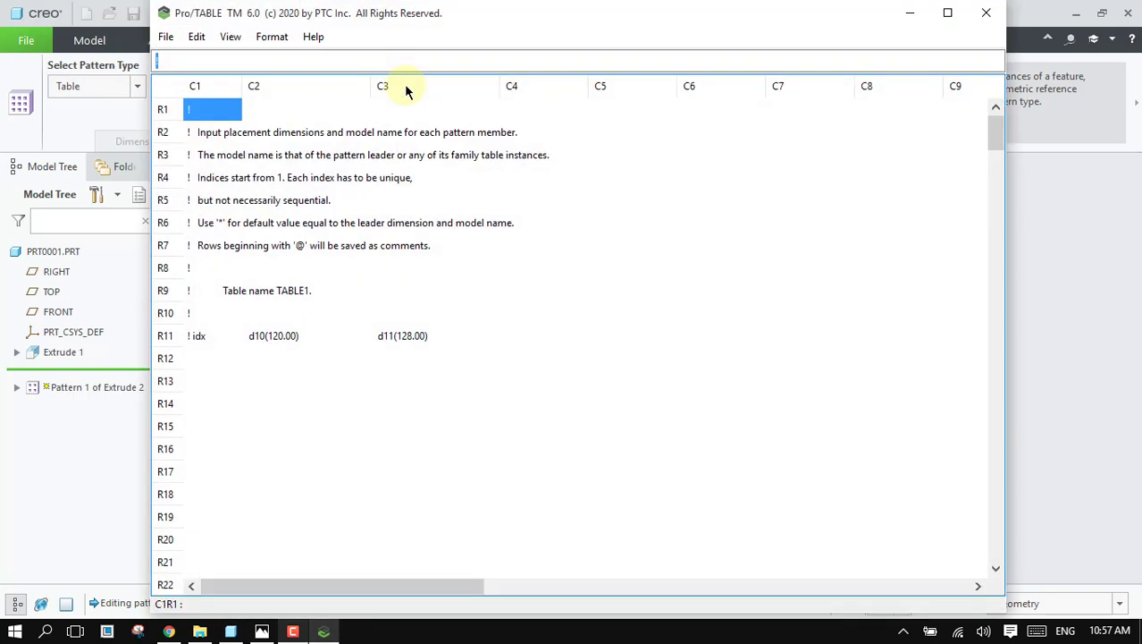
{"action": "left_click_drag", "start_coordinate": [561, 2], "coordinate": [561, 39]}
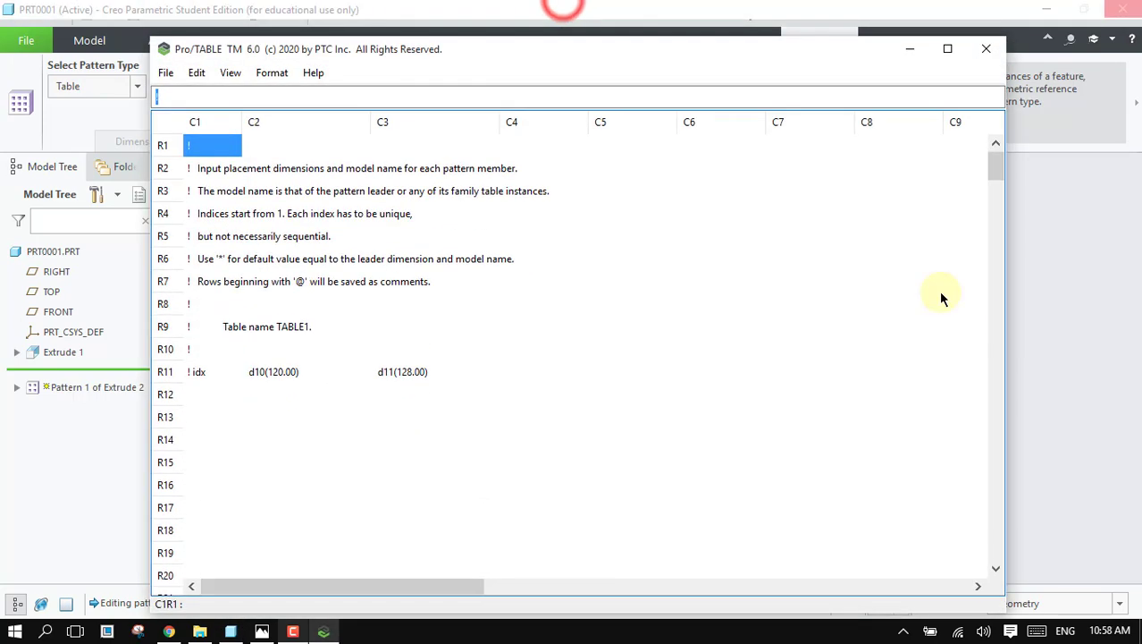
{"action": "left_click_drag", "start_coordinate": [1005, 289], "coordinate": [592, 340]}
{"action": "mouse_move", "coordinate": [384, 48]}
{"action": "left_mouse_down"}
{"action": "mouse_move", "coordinate": [304, 20]}
{"action": "mouse_move", "coordinate": [256, 22]}
{"action": "left_mouse_up"}
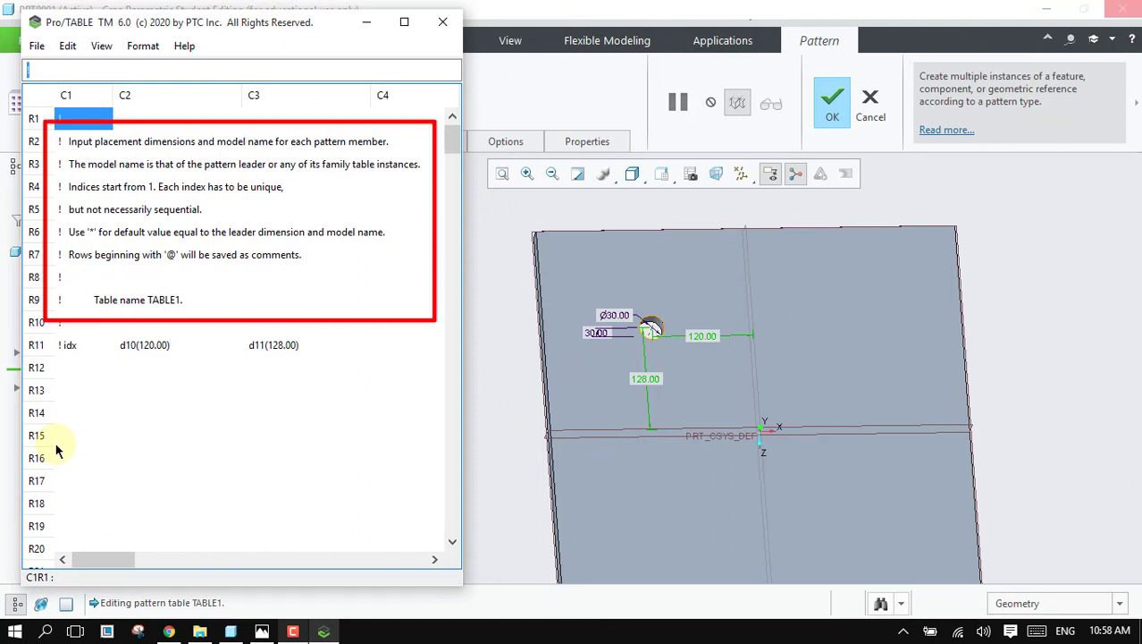
Step: Enter the index numbers 1 to 6 in the idx column of rows R12 to R17
{"action": "left_click", "coordinate": [69, 365]}
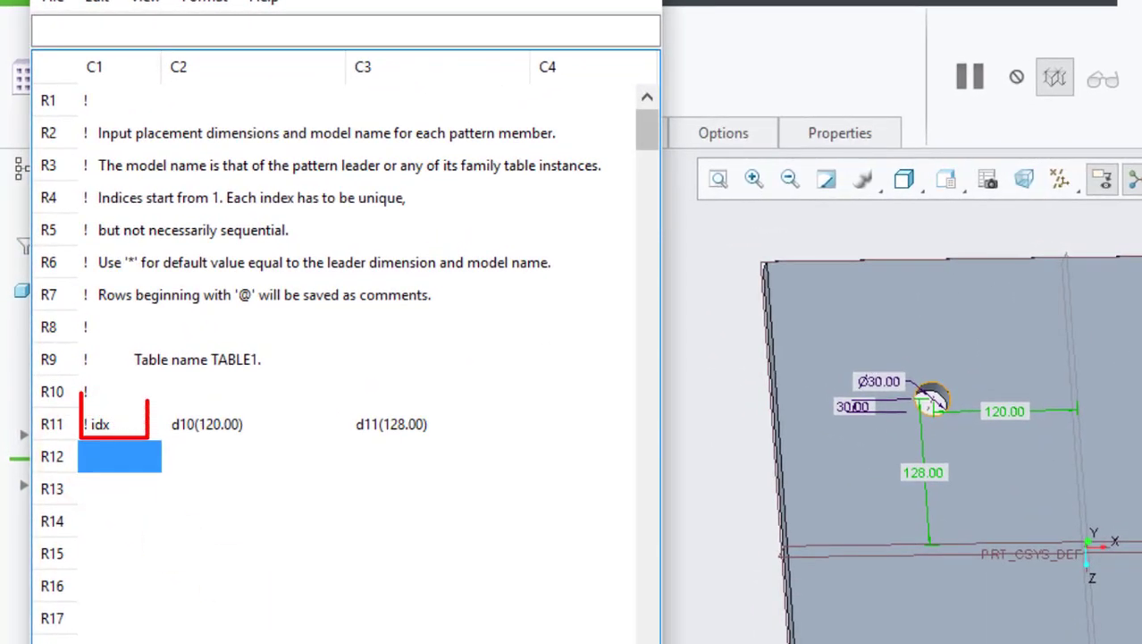
{"action": "type", "text": "1"}
{"action": "key", "text": "Return"}
{"action": "type", "text": "2"}
{"action": "key", "text": "Return"}
{"action": "type", "text": "3 4"}
{"action": "key", "text": "Return"}
{"action": "type", "text": "5"}
{"action": "key", "text": "Return"}
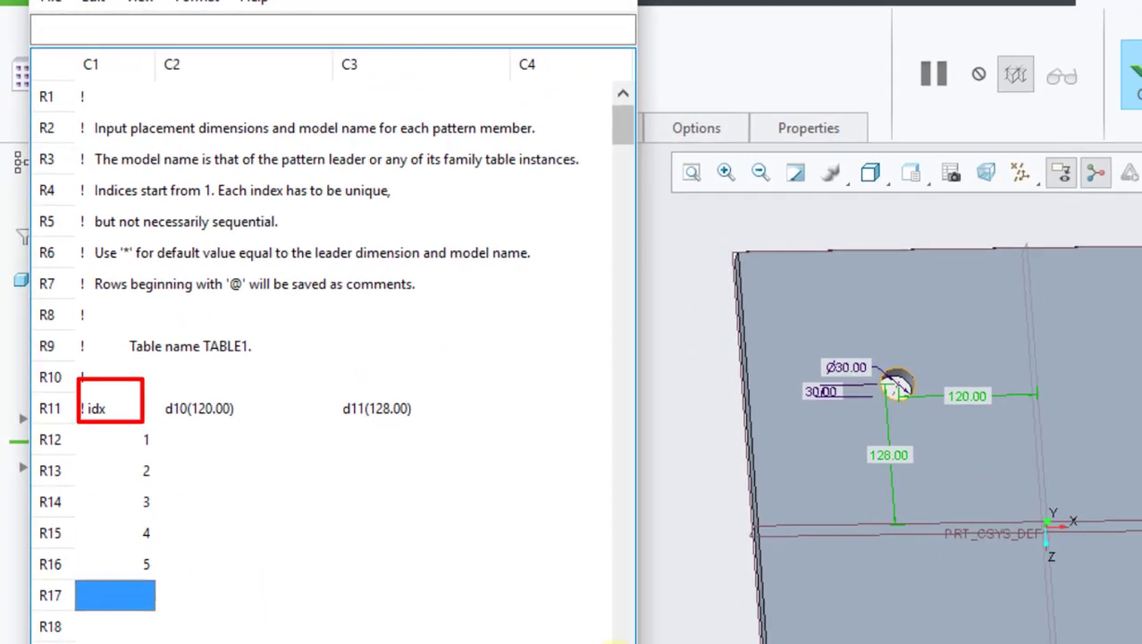
{"action": "type", "text": "6"}
{"action": "key", "text": "Return"}
{"action": "key", "text": "Up"}
{"action": "key", "text": "Up"}
{"action": "key", "text": "Up"}
{"action": "key", "text": "Up"}
{"action": "key", "text": "Up"}
{"action": "key", "text": "Up"}
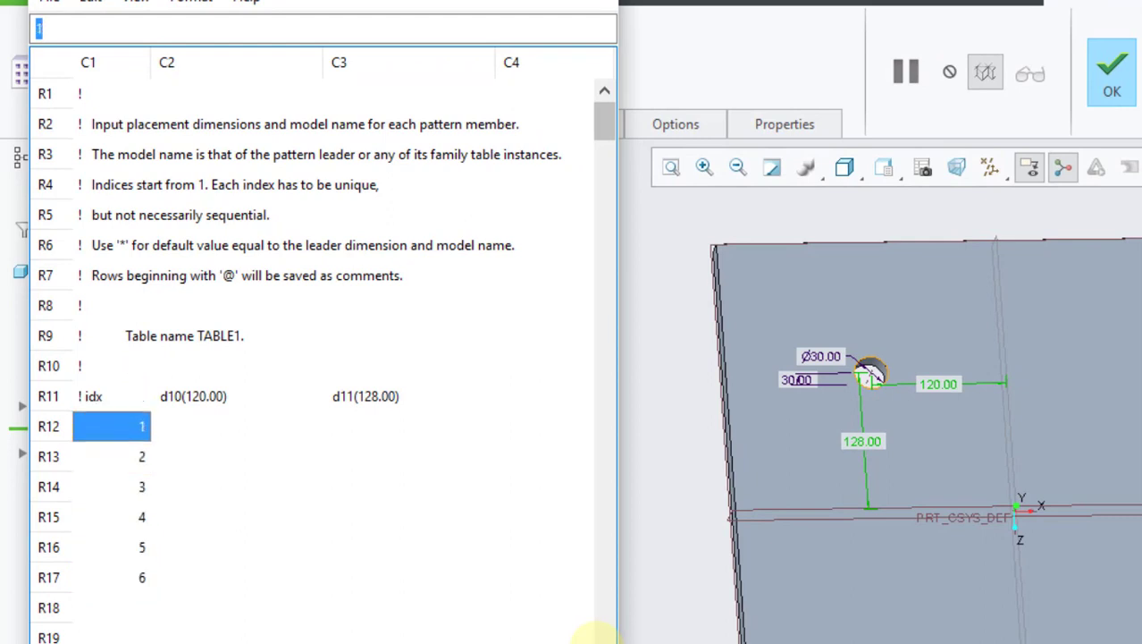
{"action": "key", "text": "Down"}
{"action": "key", "text": "Down"}
{"action": "key", "text": "Down"}
{"action": "key", "text": "Down"}
{"action": "key", "text": "Down"}
{"action": "key", "text": "Up"}
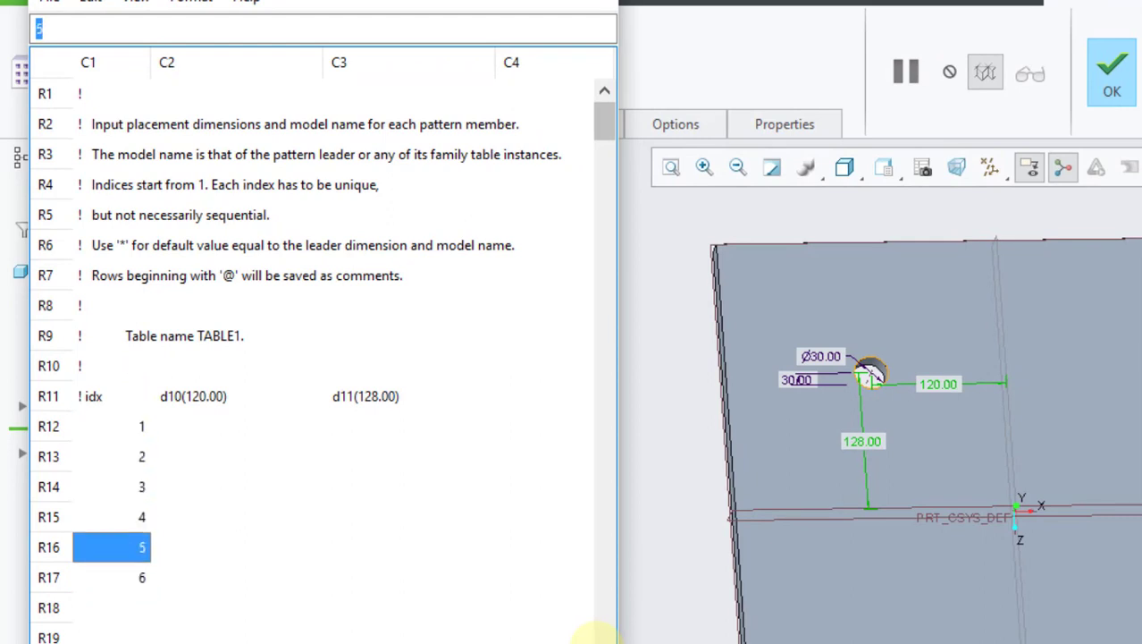
{"action": "key", "text": "Up"}
{"action": "key", "text": "Up"}
{"action": "key", "text": "Up"}
{"action": "key", "text": "Up"}
{"action": "key", "text": "Down"}
{"action": "key", "text": "Down"}
{"action": "key", "text": "Down"}
{"action": "key", "text": "Down"}
{"action": "key", "text": "Down"}
Step: Change the index in row R13 to 6 and the index in row R17 to 2
{"action": "key", "text": "Up"}
{"action": "key", "text": "Up"}
{"action": "key", "text": "Up"}
{"action": "key", "text": "Up"}
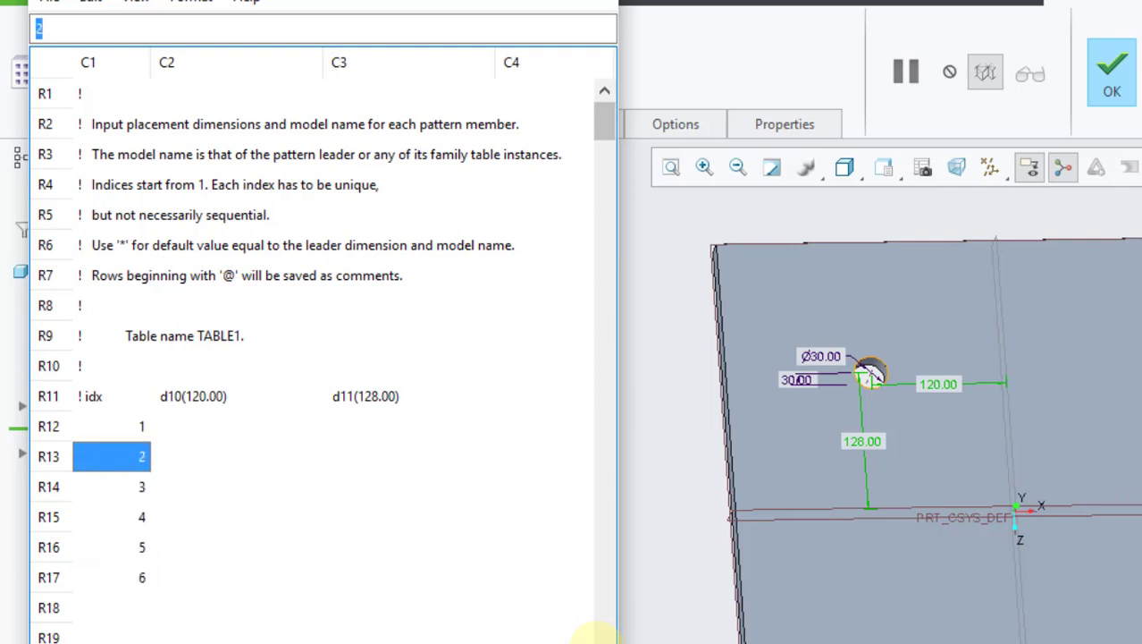
{"action": "type", "text": "6"}
{"action": "key", "text": "Down"}
{"action": "key", "text": "Down"}
{"action": "key", "text": "Down"}
{"action": "key", "text": "Down"}
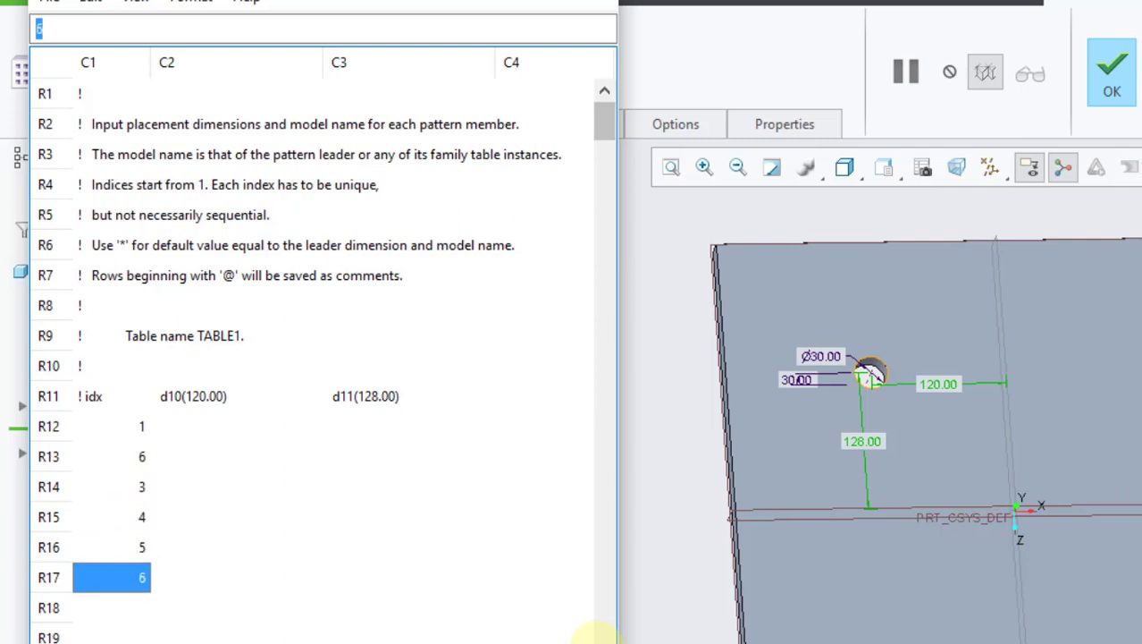
{"action": "type", "text": "2"}
{"action": "key", "text": "Up"}
{"action": "key", "text": "Up"}
{"action": "key", "text": "Up"}
{"action": "key", "text": "Up"}
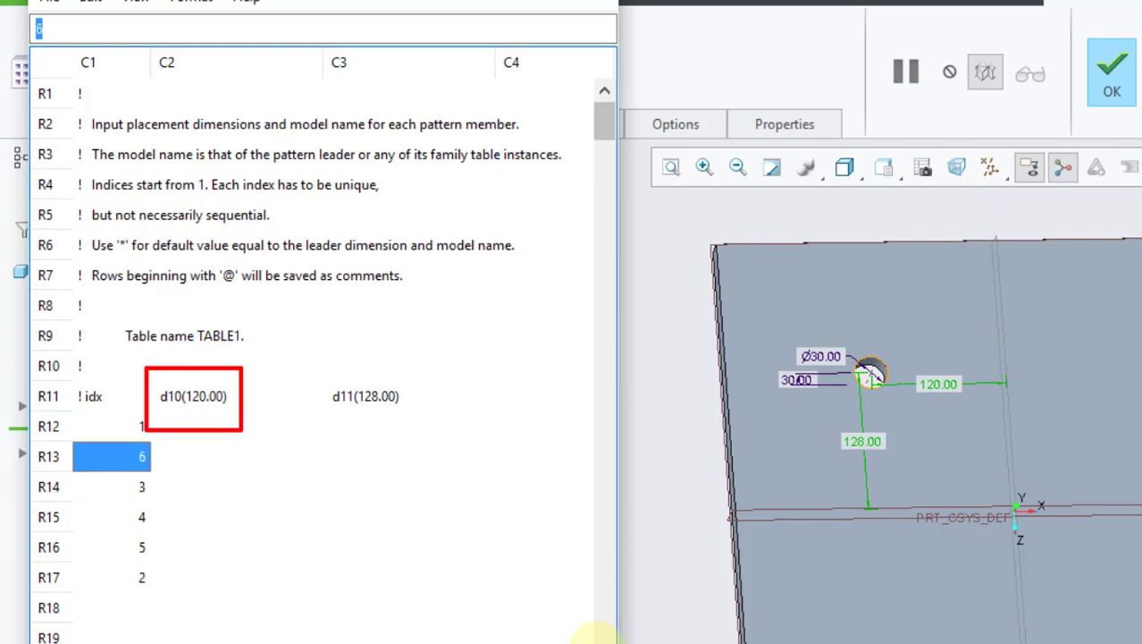
Step: Enter the d10 and d11 values: -120 and 128 for index 1, 120 and -128 for index 6, -120 and -128 for index 3
{"action": "key", "text": "Down"}
{"action": "key", "text": "Right"}
{"action": "key", "text": "Up"}
{"action": "key", "text": "Up"}
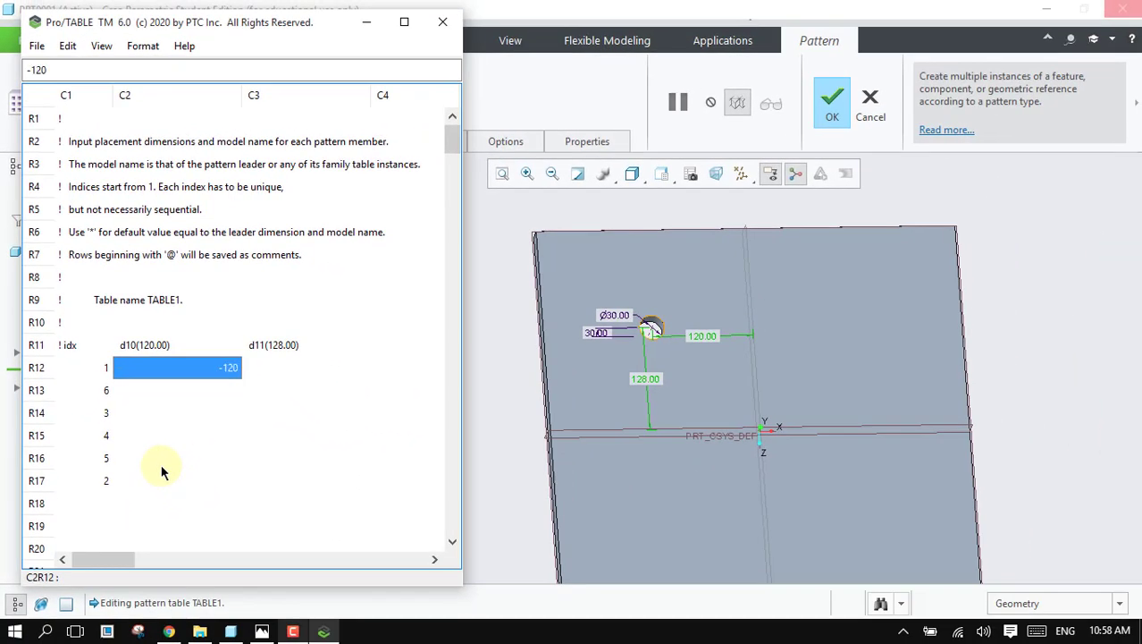
{"action": "left_click", "coordinate": [285, 376]}
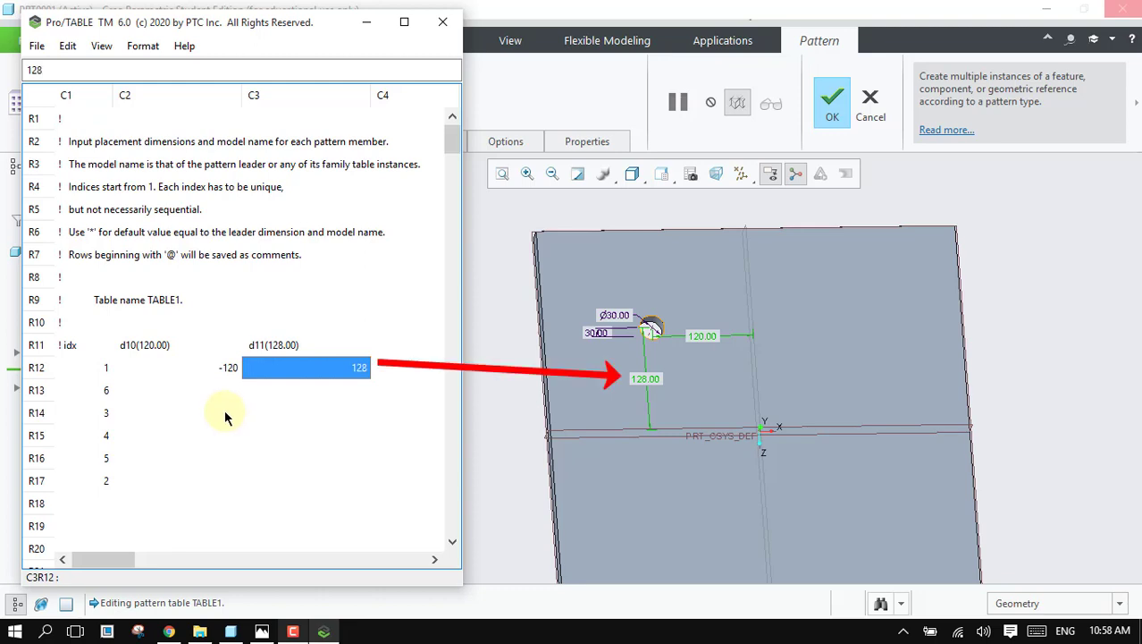
{"action": "left_click", "coordinate": [207, 391]}
Step: Clear the unused index numbers from rows R15 to R17 of the table
{"action": "left_click", "coordinate": [94, 439]}
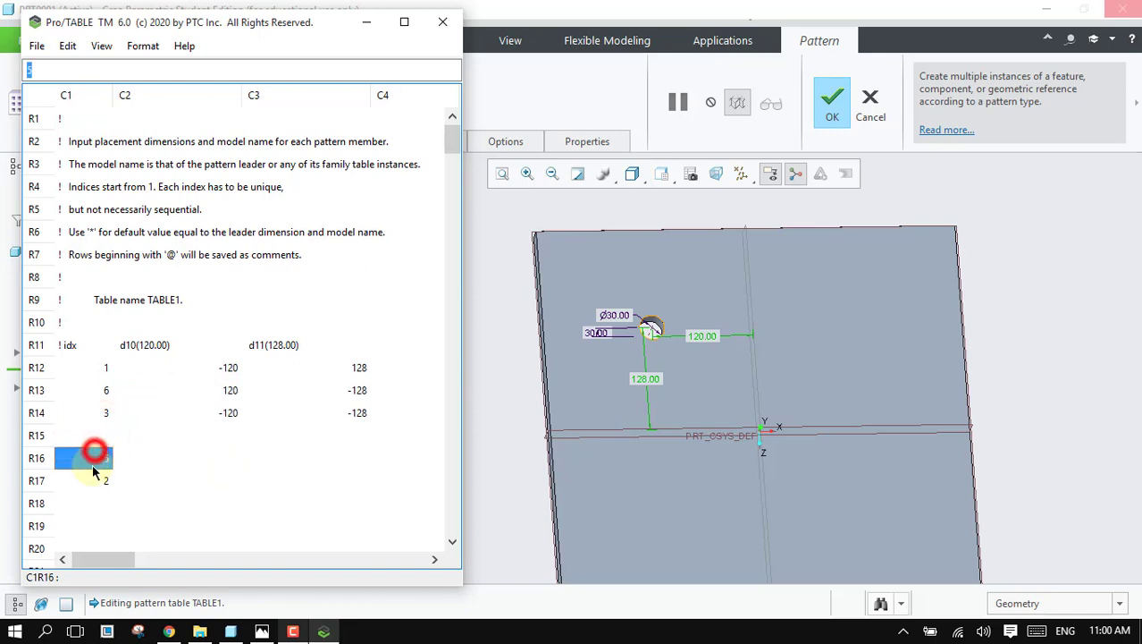
{"action": "left_click", "coordinate": [95, 472]}
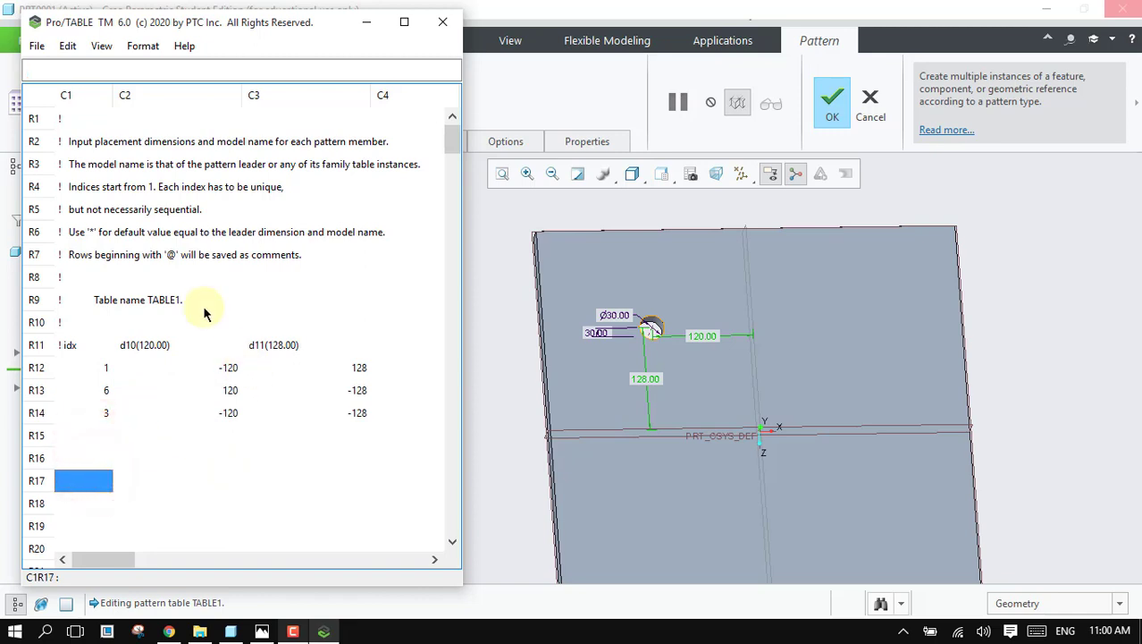
Step: Exit the table editor with its entries kept and check the previewed hole positions on the plate
{"action": "left_click", "coordinate": [36, 46]}
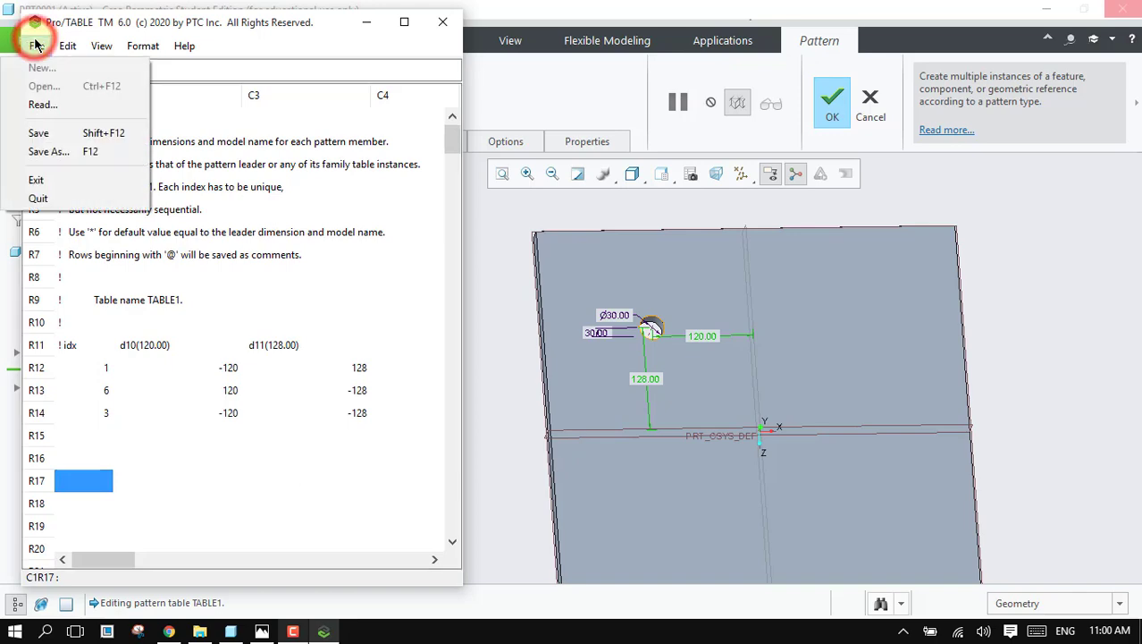
{"action": "left_click", "coordinate": [36, 182]}
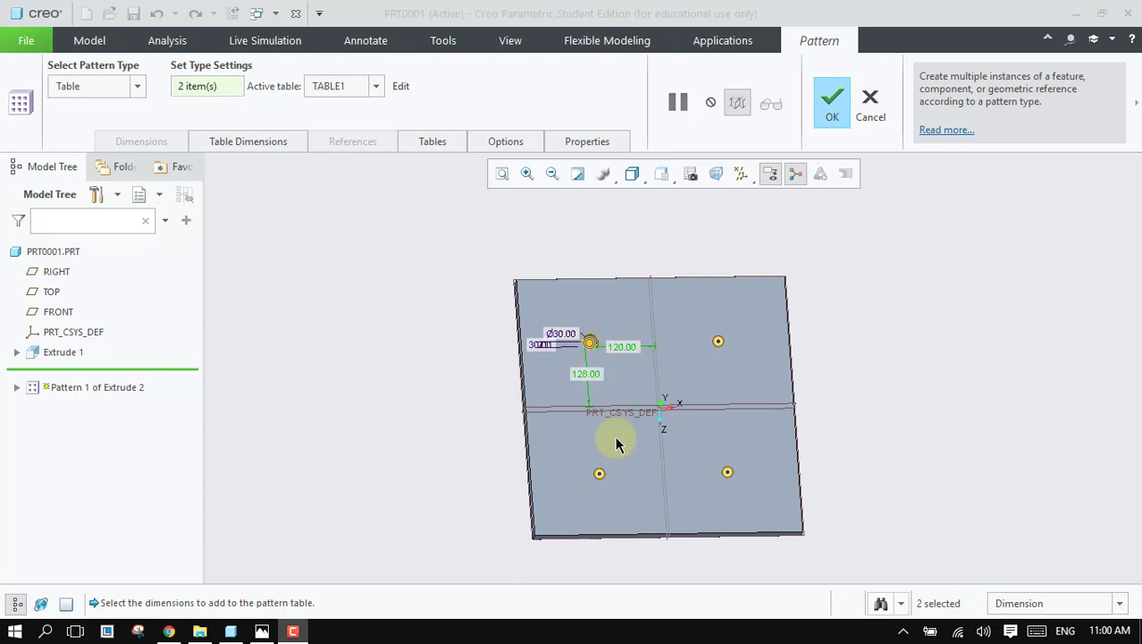
{"action": "mouse_move", "coordinate": [918, 337]}
{"action": "middle_mouse_down"}
{"action": "mouse_move", "coordinate": [855, 358]}
{"action": "mouse_move", "coordinate": [897, 352]}
{"action": "mouse_move", "coordinate": [909, 334]}
{"action": "mouse_move", "coordinate": [919, 342]}
{"action": "mouse_move", "coordinate": [908, 331]}
{"action": "middle_mouse_up"}
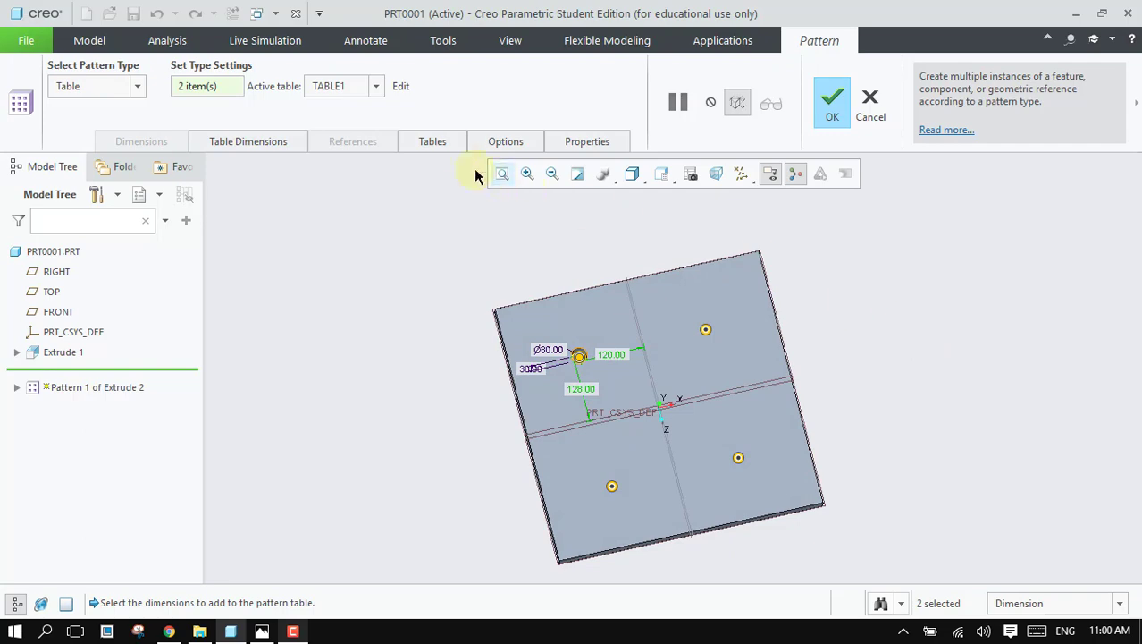
Step: Reopen TABLE1 for editing and add index 42 in row R15 with d10 and d11 both 0
{"action": "left_click", "coordinate": [401, 87]}
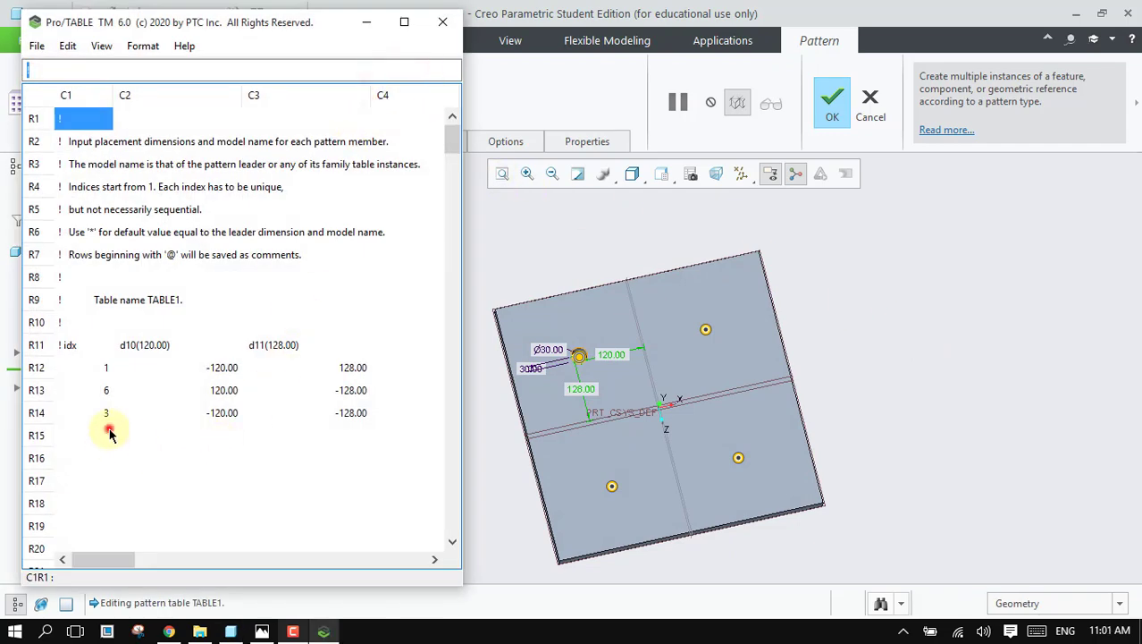
{"action": "left_click", "coordinate": [109, 433]}
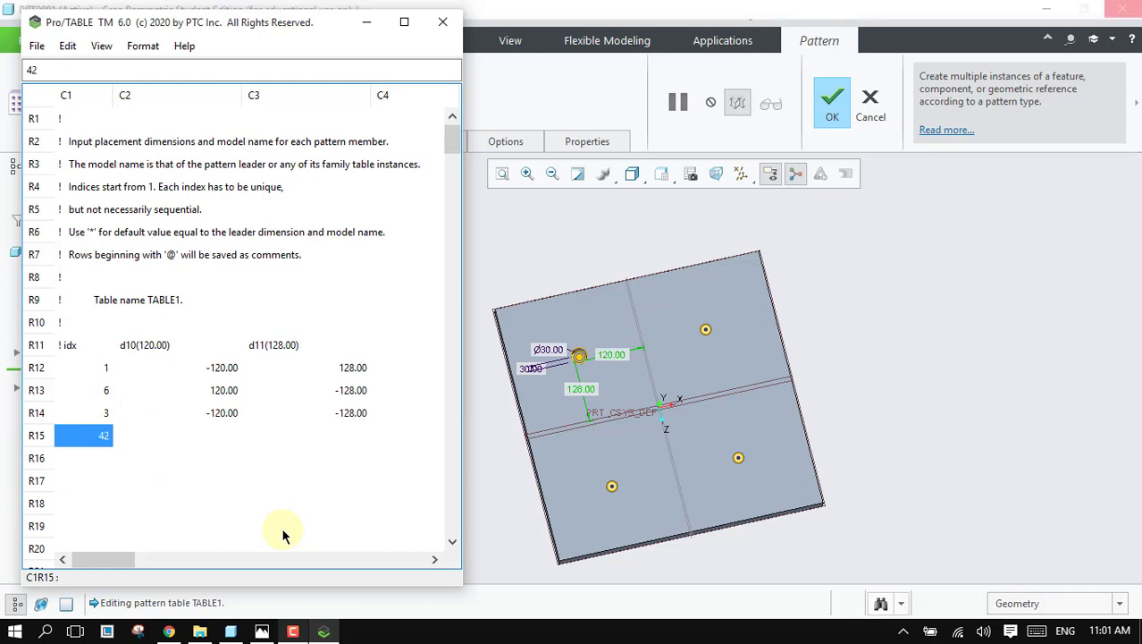
{"action": "key", "text": "Tab"}
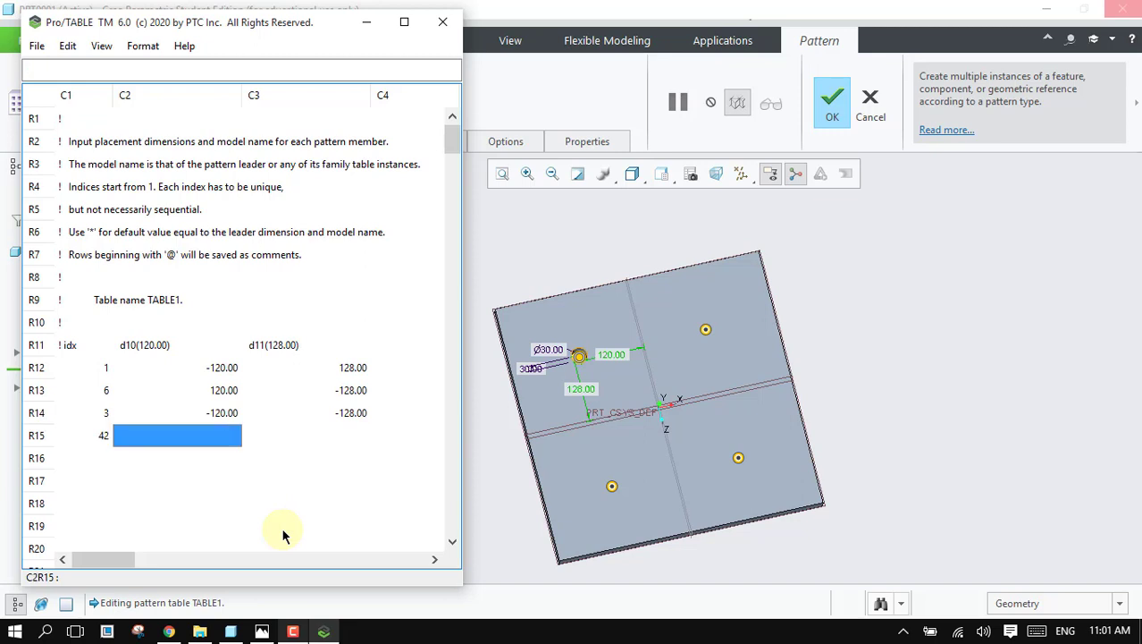
{"action": "type", "text": "0"}
{"action": "key", "text": "Tab"}
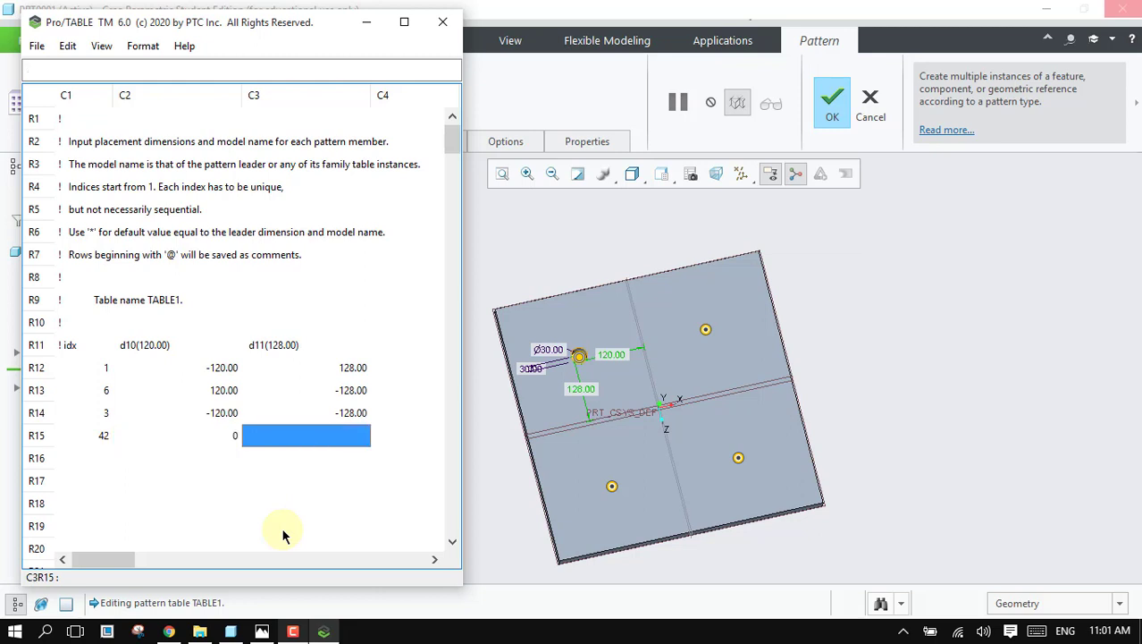
{"action": "type", "text": "0"}
{"action": "key", "text": "Return"}
Step: Add index 5 in row R16 of the table with d10 set to 0 and d11 to 128
{"action": "key", "text": "Left"}
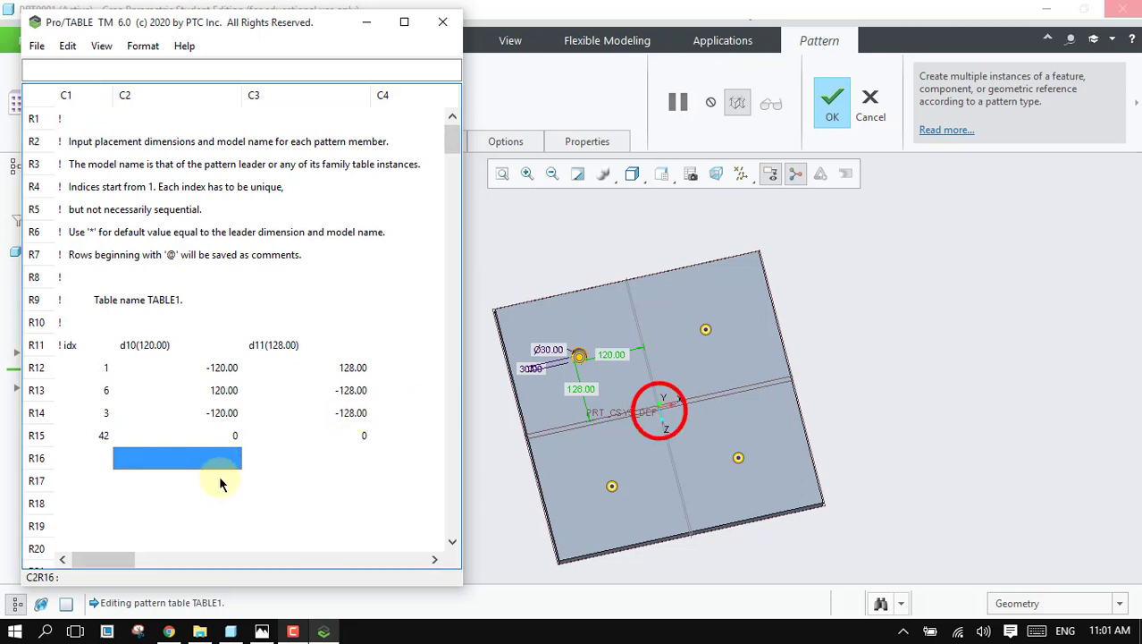
{"action": "key", "text": "Left"}
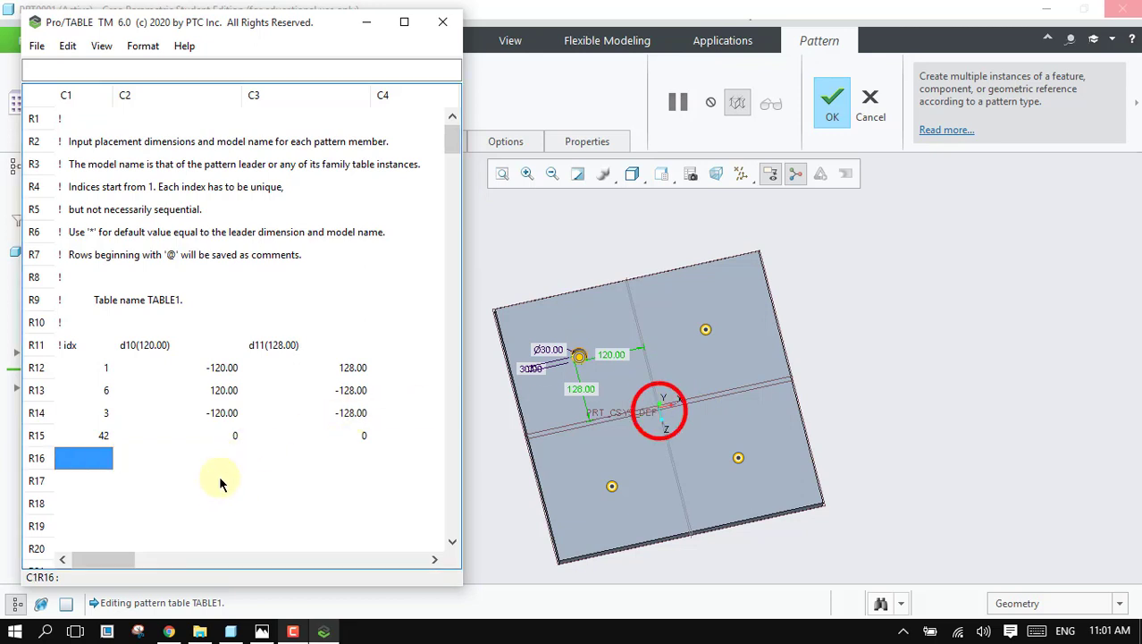
{"action": "key", "text": "Right"}
{"action": "key", "text": "Right"}
{"action": "key", "text": "Left"}
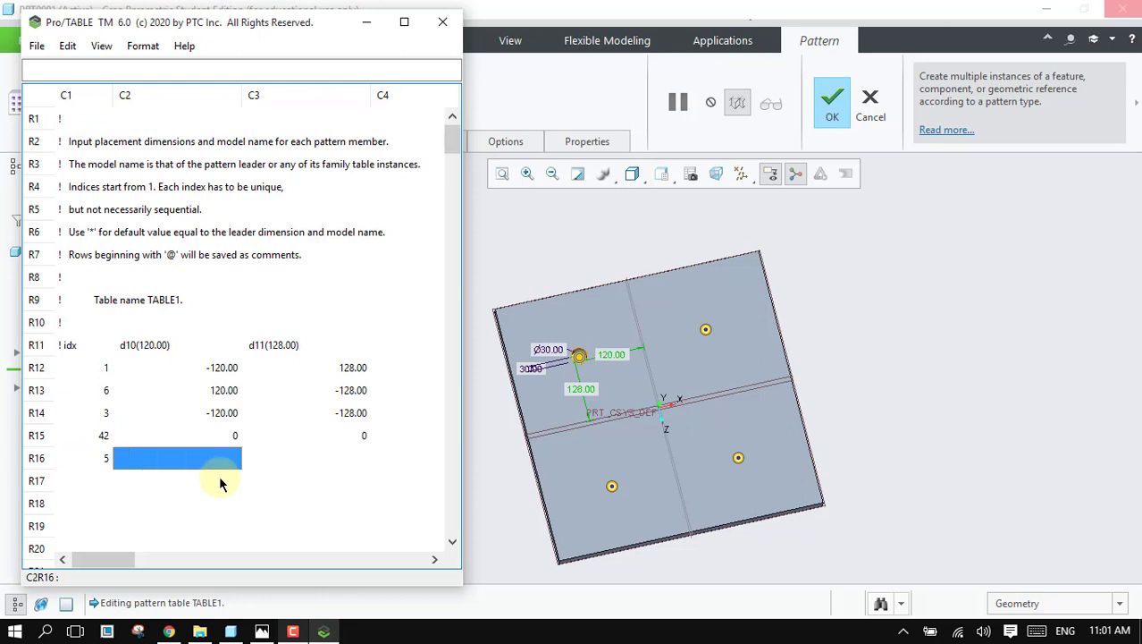
{"action": "type", "text": "0"}
{"action": "key", "text": "Right"}
{"action": "type", "text": "128"}
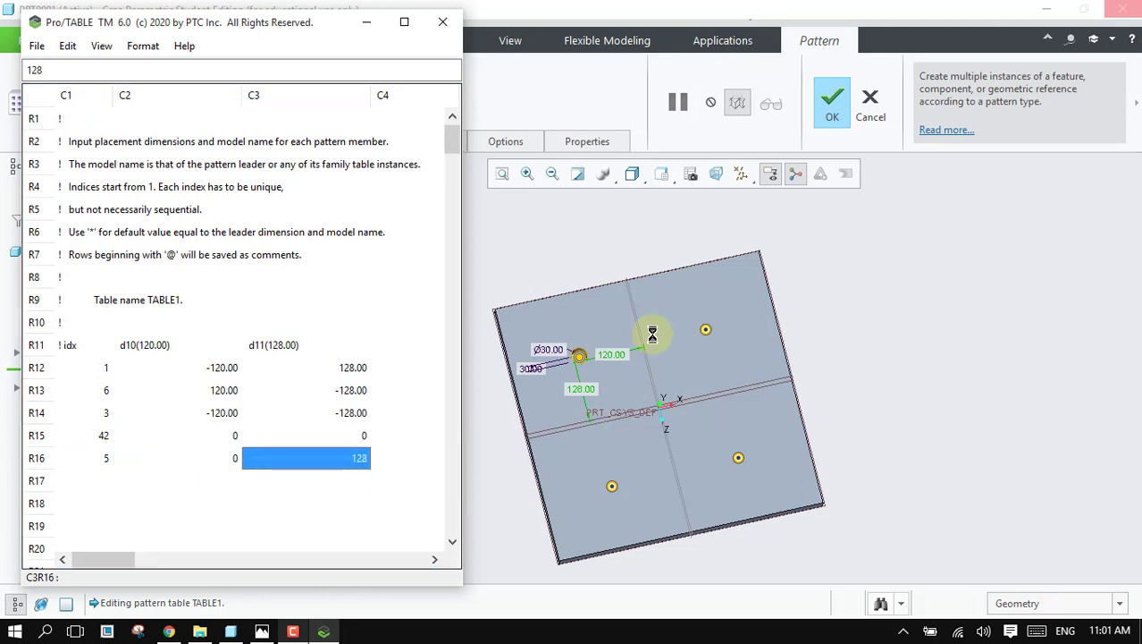
Step: Add index 7 in row R17 of the table with d10 set to 120 and d11 to 0
{"action": "left_click", "coordinate": [102, 483]}
{"action": "type", "text": "7"}
{"action": "key", "text": "Right"}
{"action": "type", "text": "120"}
{"action": "key", "text": "Right"}
{"action": "type", "text": "0"}
Step: Turn table rows R12 and R13 into comments by replacing their index numbers with @
{"action": "left_click", "coordinate": [103, 367]}
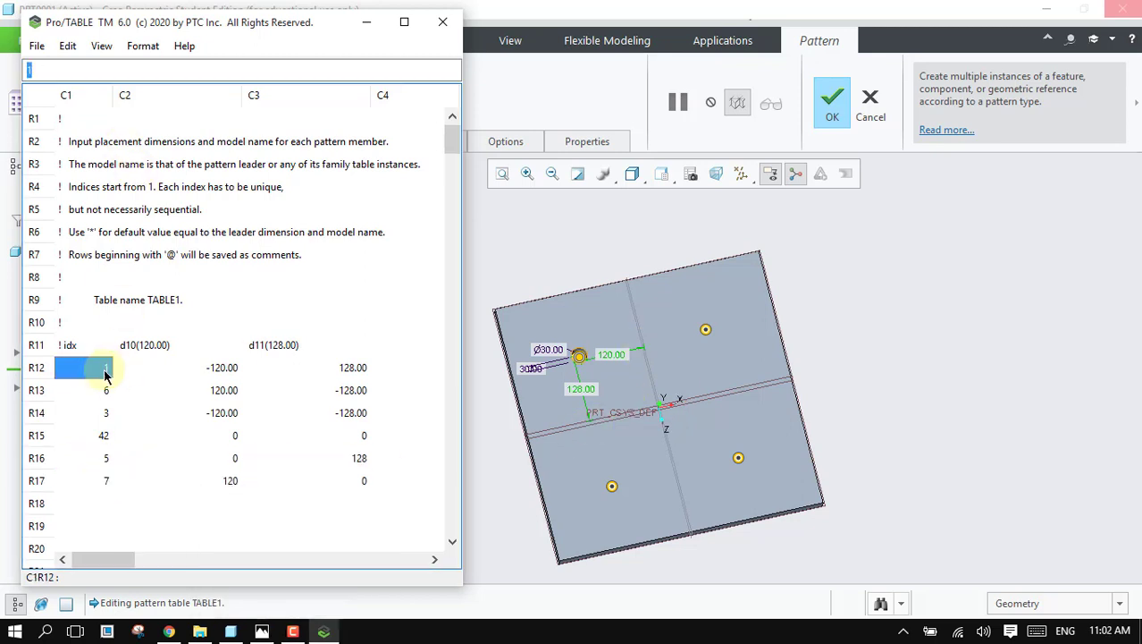
{"action": "type", "text": "@"}
{"action": "left_click", "coordinate": [107, 391]}
{"action": "type", "text": "@"}
{"action": "left_click", "coordinate": [104, 414]}
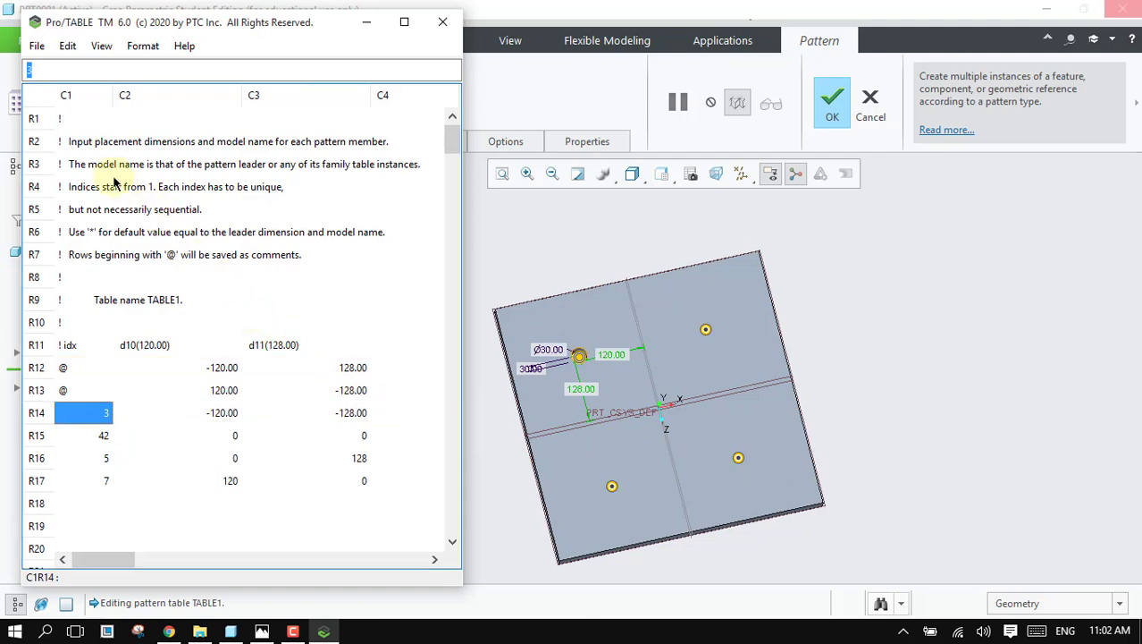
Step: Exit the table editor with its contents kept and complete the hole pattern on the plate
{"action": "left_click", "coordinate": [37, 46]}
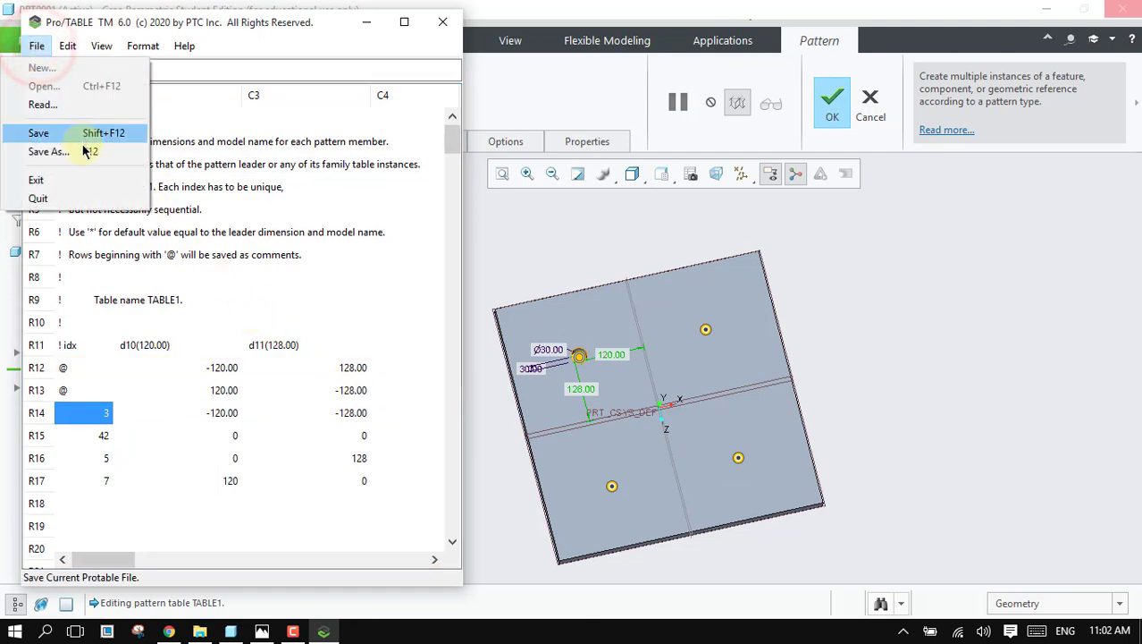
{"action": "left_click", "coordinate": [75, 179]}
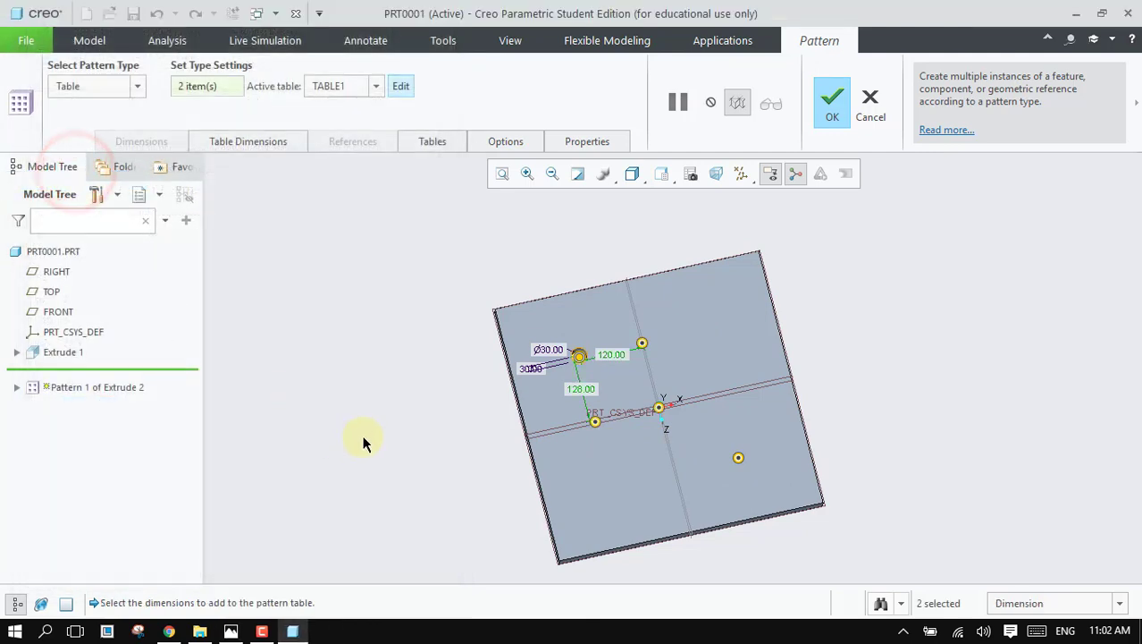
{"action": "mouse_move", "coordinate": [401, 424]}
{"action": "middle_mouse_down"}
{"action": "mouse_move", "coordinate": [372, 428]}
{"action": "mouse_move", "coordinate": [391, 436]}
{"action": "middle_mouse_up"}
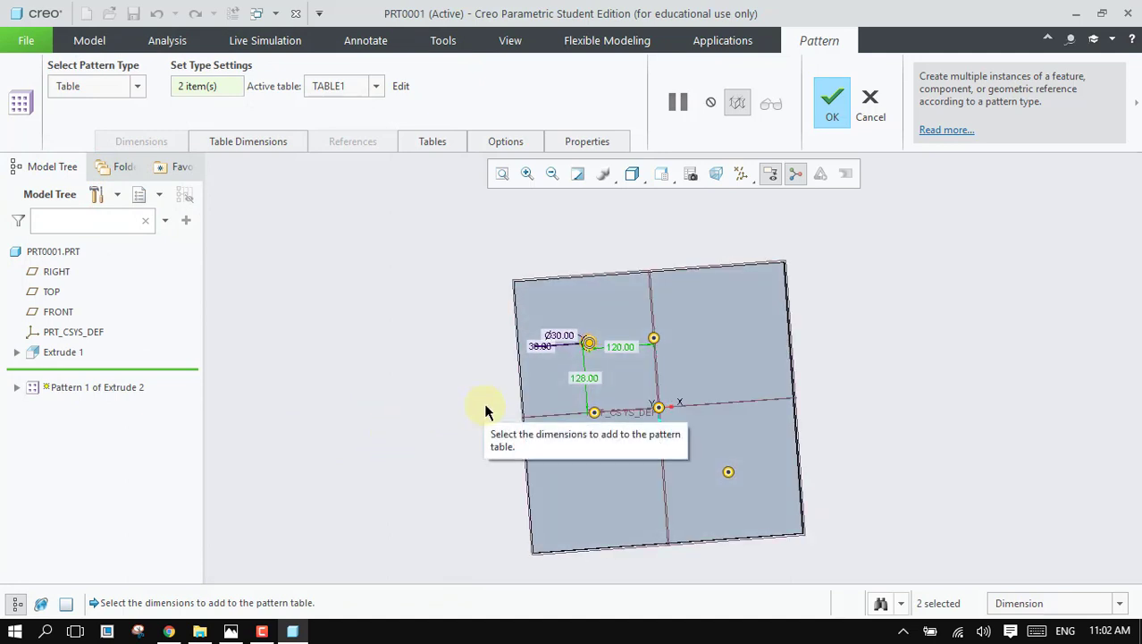
{"action": "left_click", "coordinate": [829, 103]}
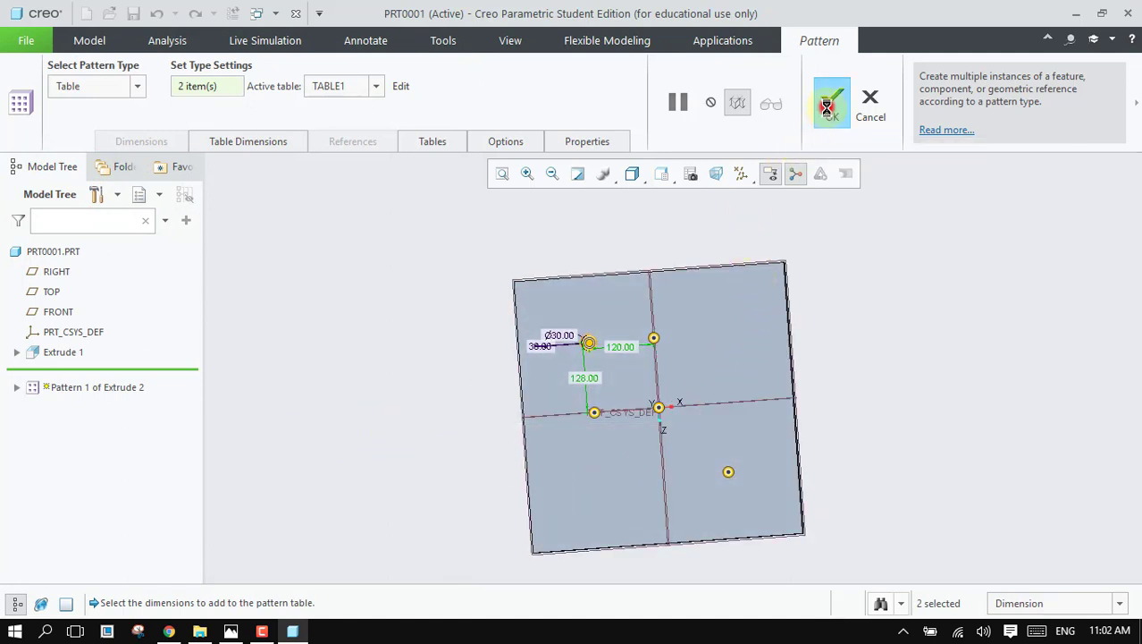
{"action": "middle_click_drag", "start_coordinate": [840, 334], "coordinate": [869, 307]}
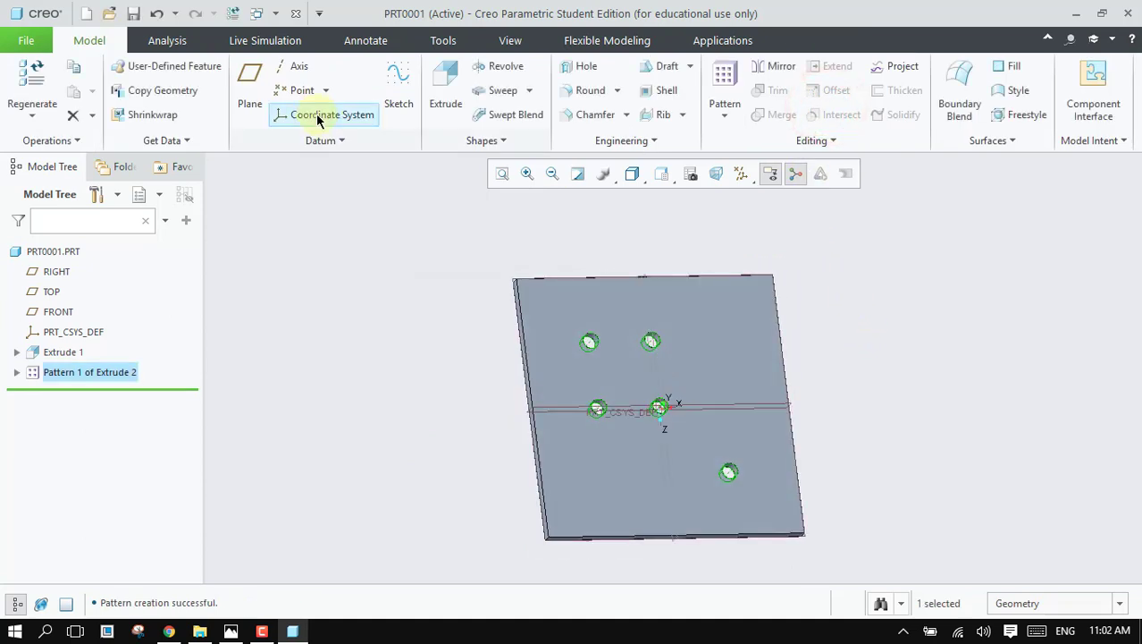
Step: Edit the definition of the hole pattern and add the hole's Ø30 diameter to the table dimensions
{"action": "right_click", "coordinate": [104, 372]}
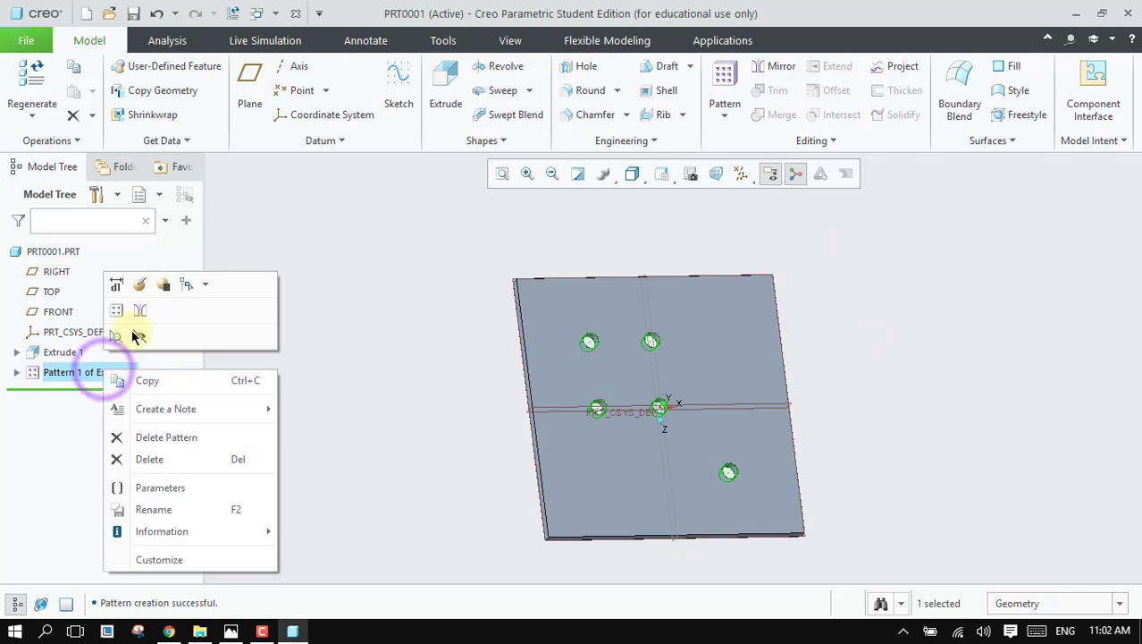
{"action": "left_click", "coordinate": [138, 335]}
{"action": "mouse_move", "coordinate": [426, 409]}
{"action": "middle_mouse_down"}
{"action": "mouse_move", "coordinate": [406, 435]}
{"action": "mouse_move", "coordinate": [407, 420]}
{"action": "middle_mouse_up"}
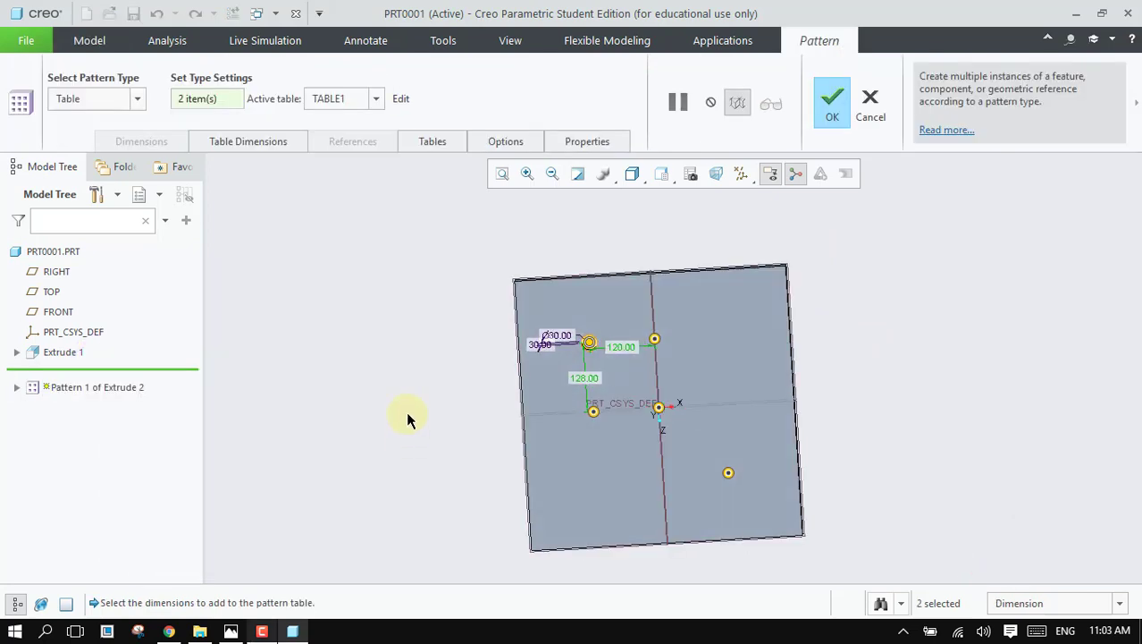
{"action": "left_click", "coordinate": [224, 100]}
{"action": "left_click", "coordinate": [559, 340]}
{"action": "left_click", "coordinate": [562, 335], "text": "ctrl"}
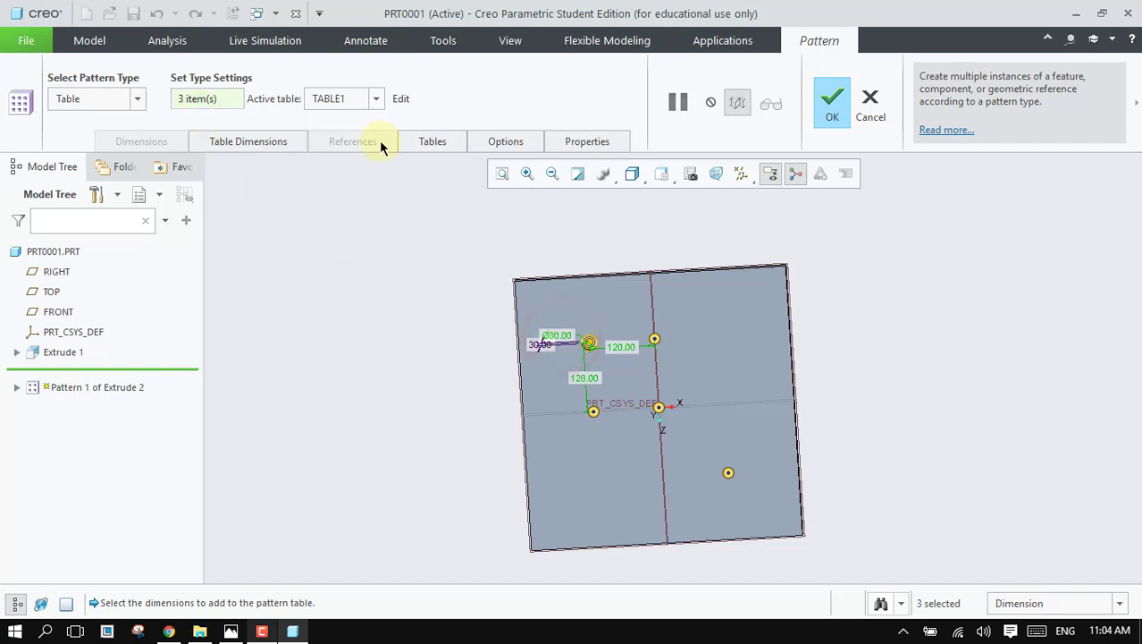
Step: In TABLE1, set R12 and R13 indexes to 1 and 2, and R12 to R17 d9 values to 30, 30, 20, 10, 5, 45
{"action": "left_click", "coordinate": [396, 102]}
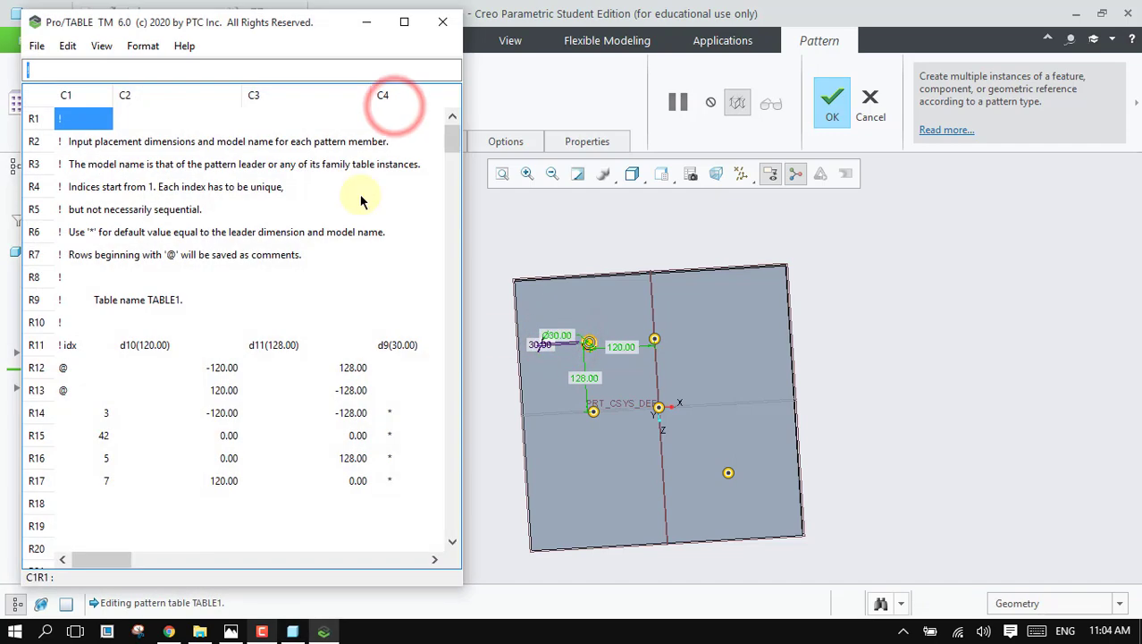
{"action": "left_click_drag", "start_coordinate": [106, 557], "coordinate": [119, 558]}
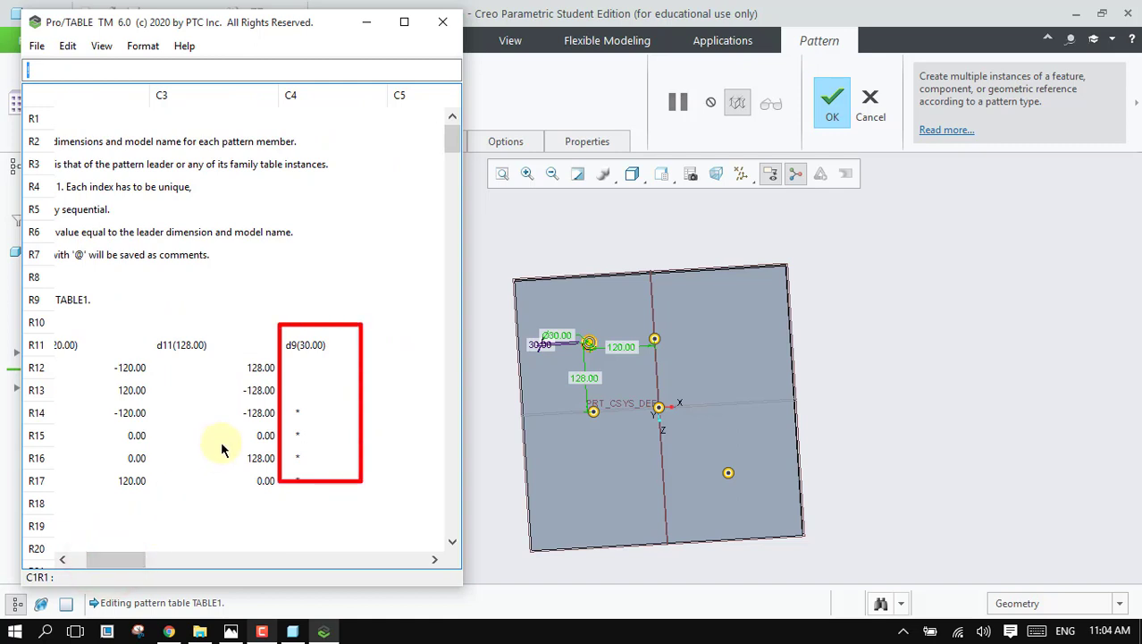
{"action": "scroll", "coordinate": [222, 447], "scroll_direction": "down", "scroll_amount": 1}
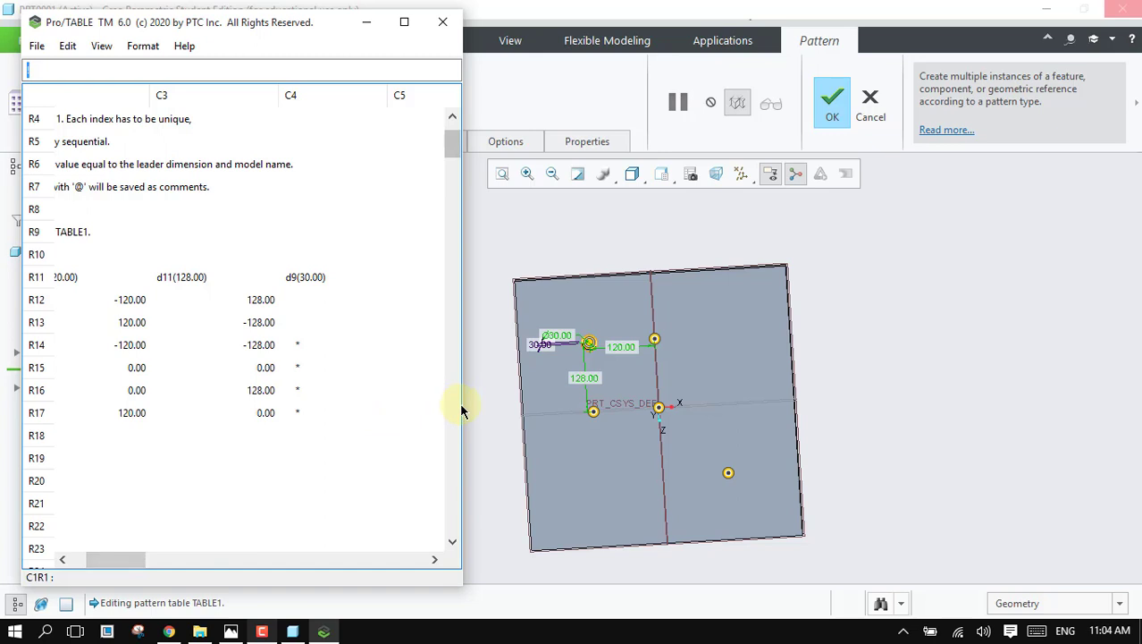
{"action": "left_click_drag", "start_coordinate": [462, 408], "coordinate": [554, 483]}
{"action": "left_click_drag", "start_coordinate": [317, 29], "coordinate": [289, 18]}
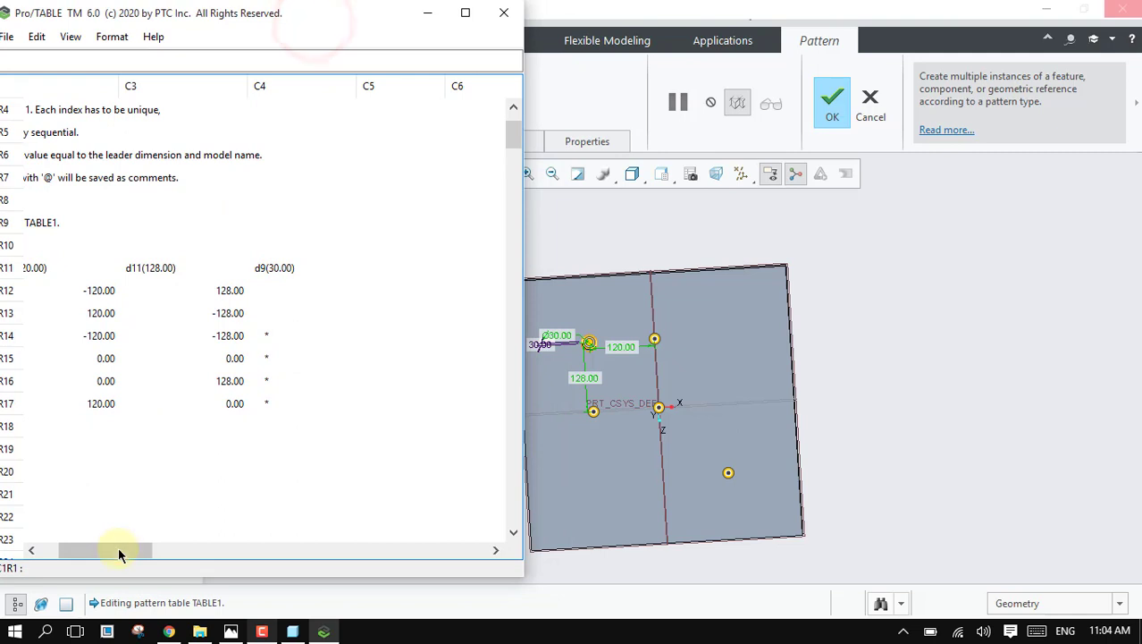
{"action": "left_click_drag", "start_coordinate": [117, 551], "coordinate": [155, 550]}
{"action": "left_click", "coordinate": [19, 37]}
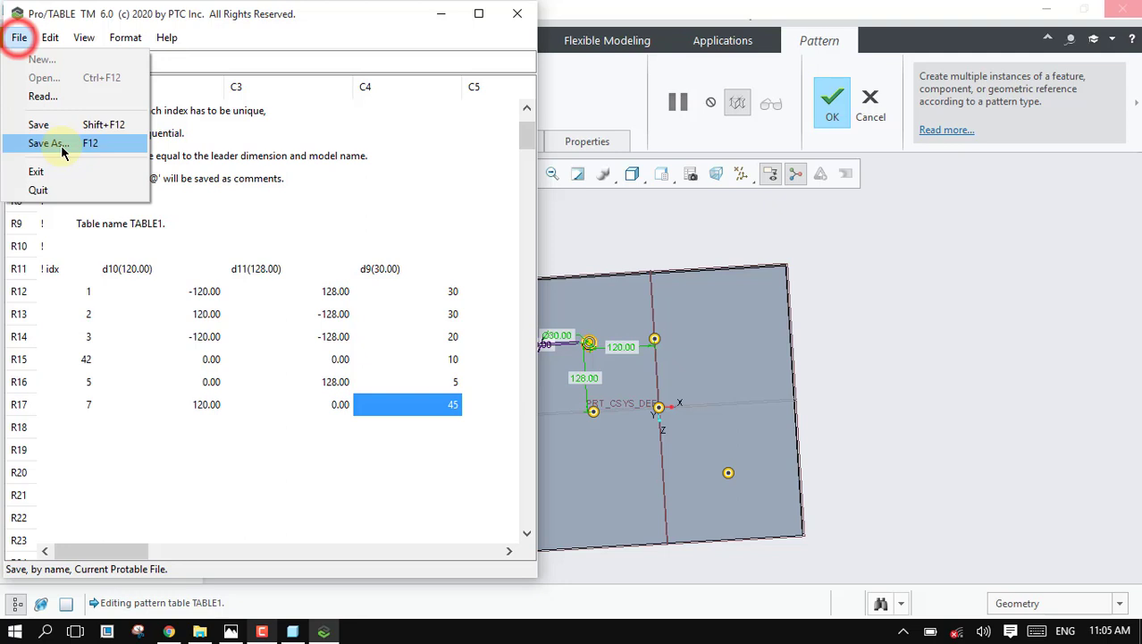
{"action": "left_click", "coordinate": [59, 171]}
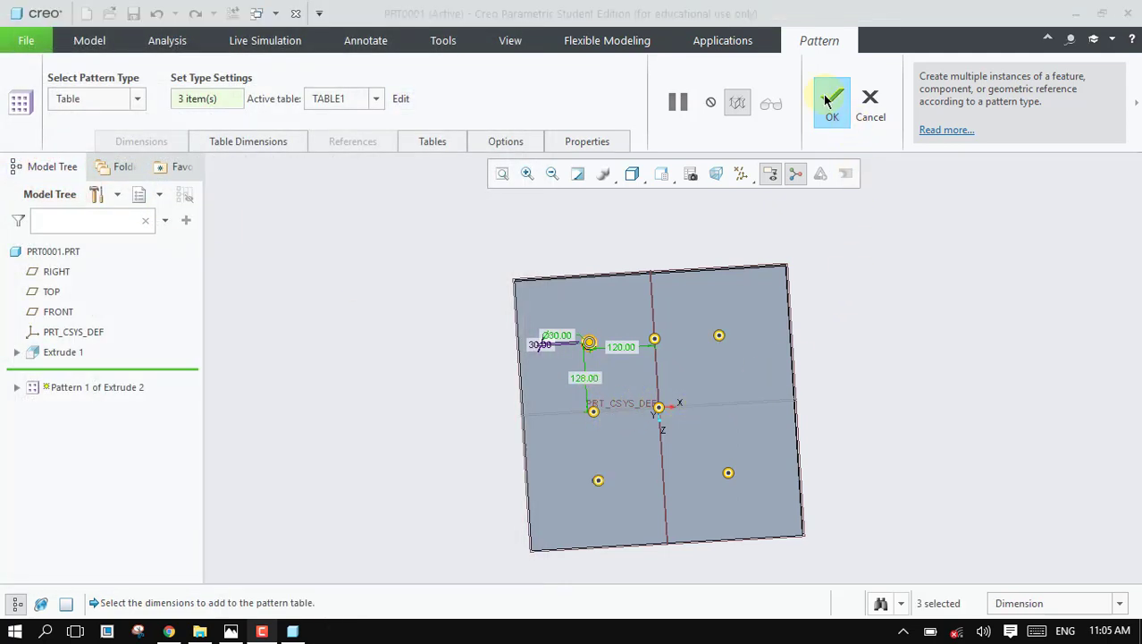
Step: Complete the pattern with varying hole diameters and turn off the display of datum planes
{"action": "left_click", "coordinate": [826, 100]}
{"action": "middle_click_drag", "start_coordinate": [830, 342], "coordinate": [805, 295]}
{"action": "scroll", "coordinate": [805, 295], "scroll_direction": "up", "scroll_amount": 2}
{"action": "left_click", "coordinate": [742, 173]}
{"action": "left_click", "coordinate": [682, 198]}
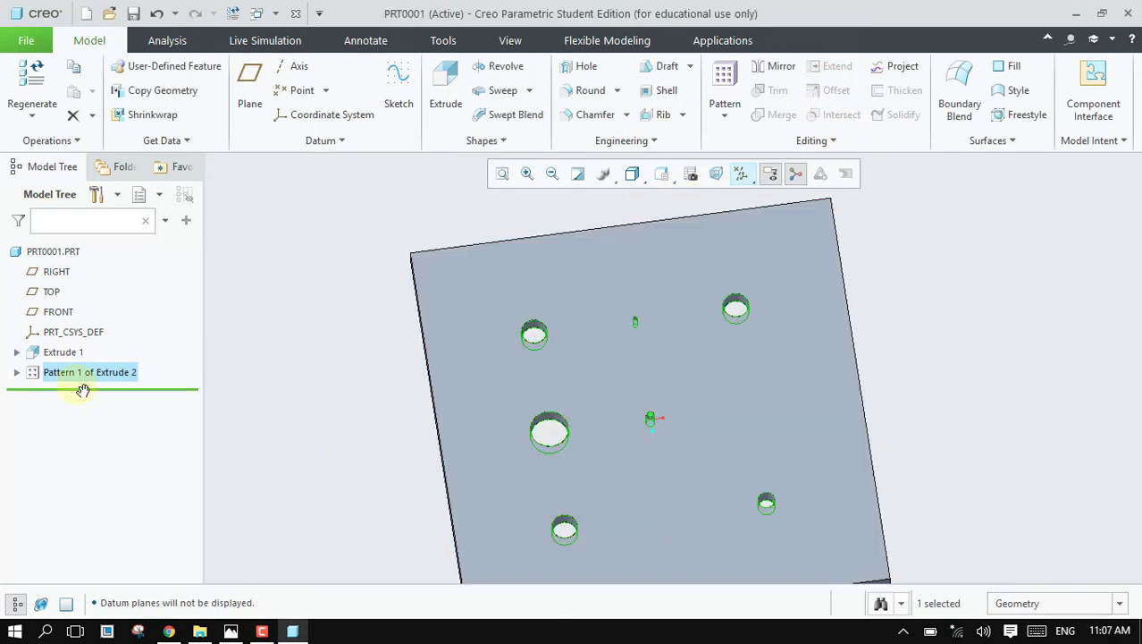
Step: Edit the hole pattern's definition and add a second, empty pattern table to it
{"action": "right_click", "coordinate": [79, 374]}
{"action": "left_click", "coordinate": [190, 367]}
{"action": "left_click", "coordinate": [434, 145]}
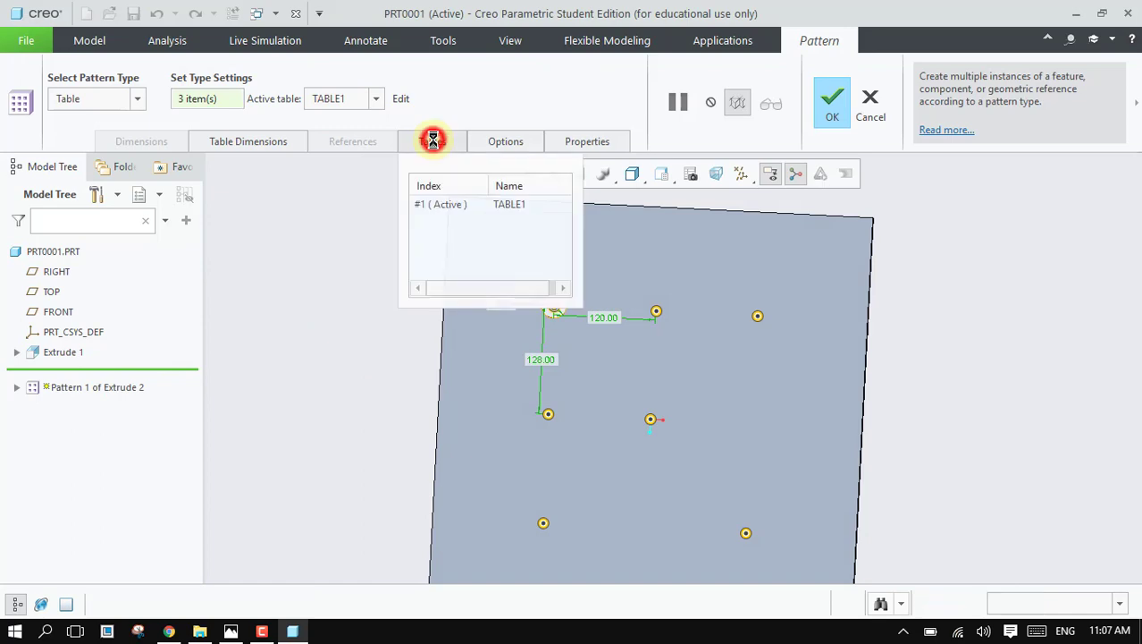
{"action": "right_click", "coordinate": [455, 223]}
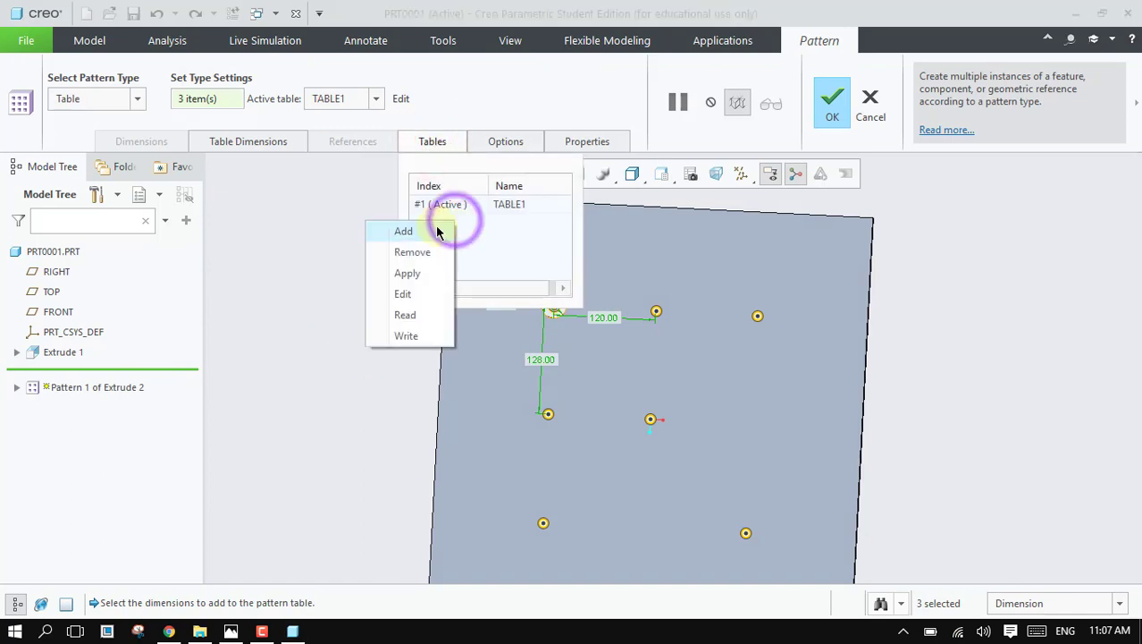
{"action": "left_click", "coordinate": [420, 230]}
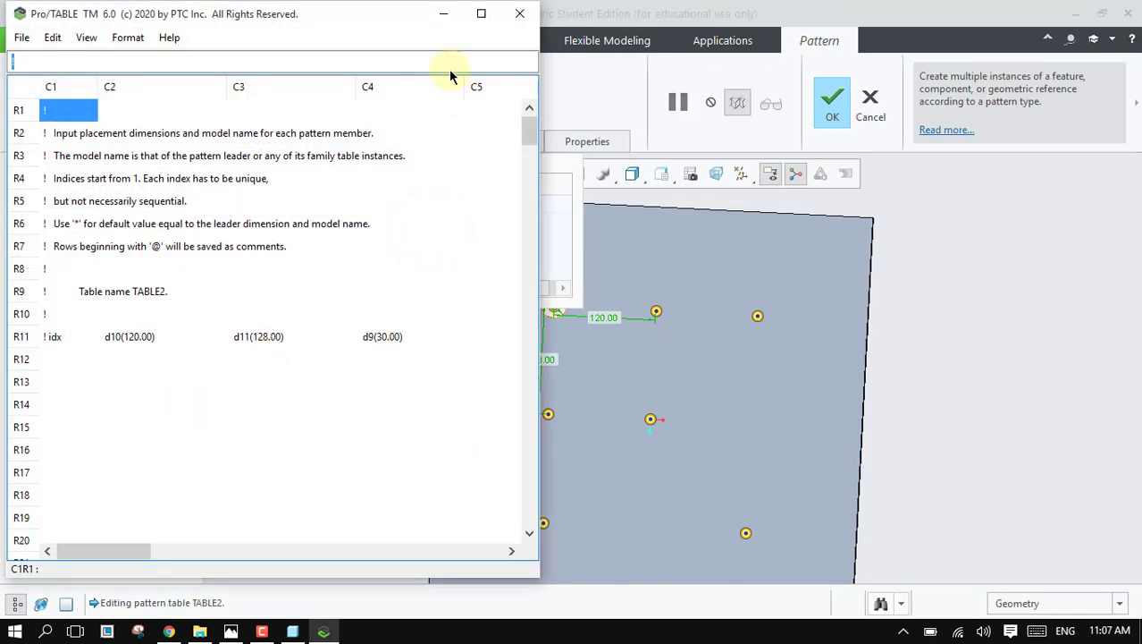
{"action": "left_click", "coordinate": [519, 13]}
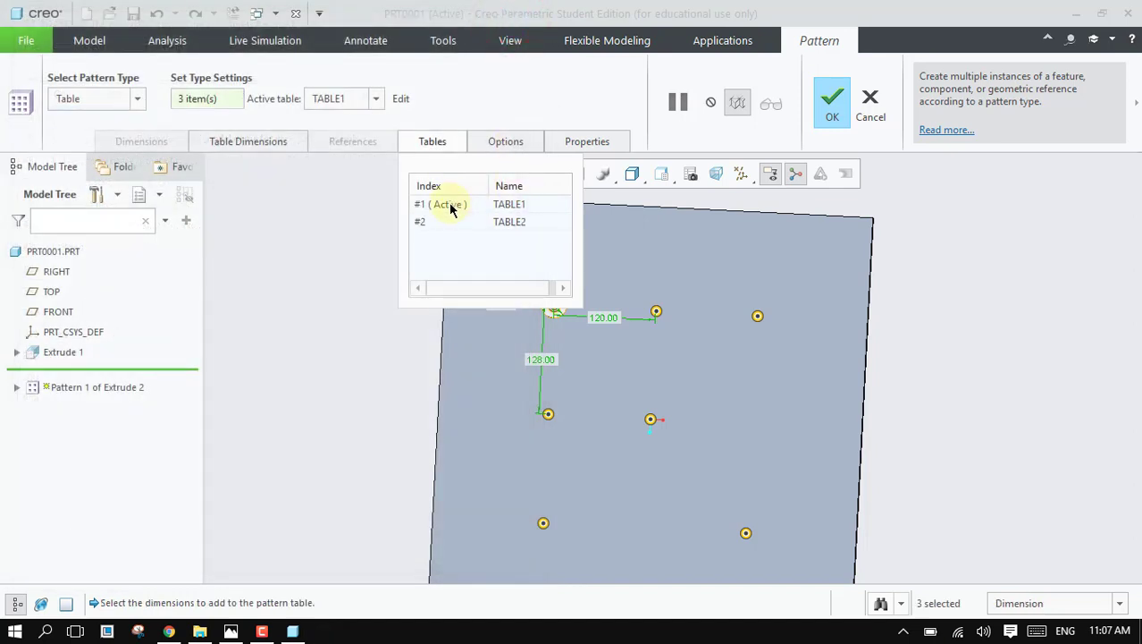
Step: Remove TABLE2 from the hole pattern's list of tables
{"action": "right_click", "coordinate": [449, 227]}
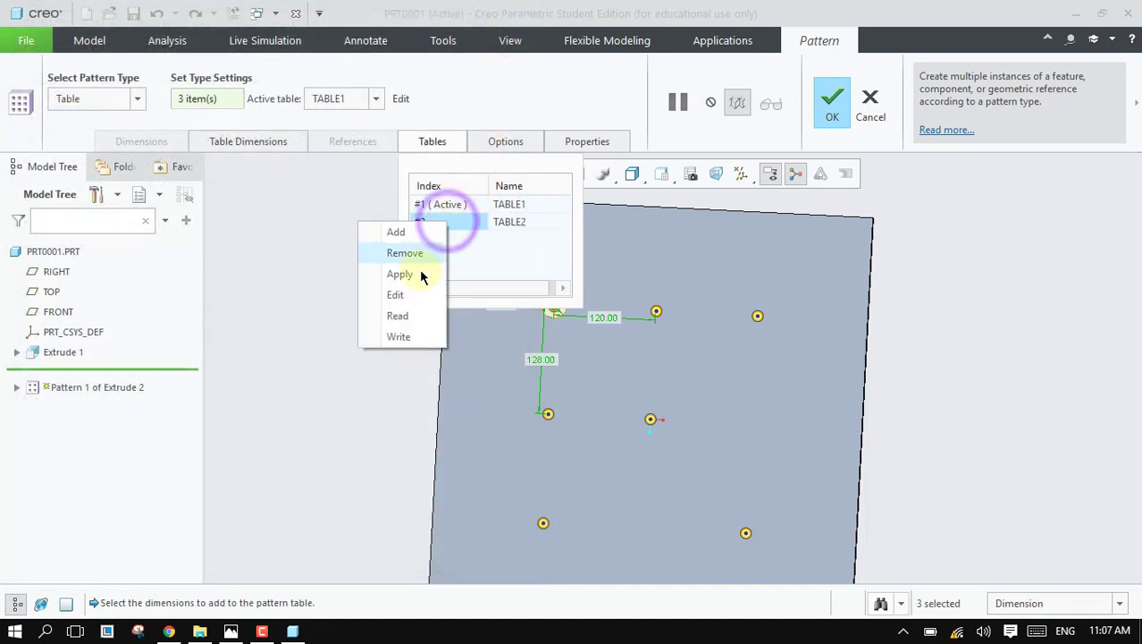
{"action": "left_click", "coordinate": [422, 253]}
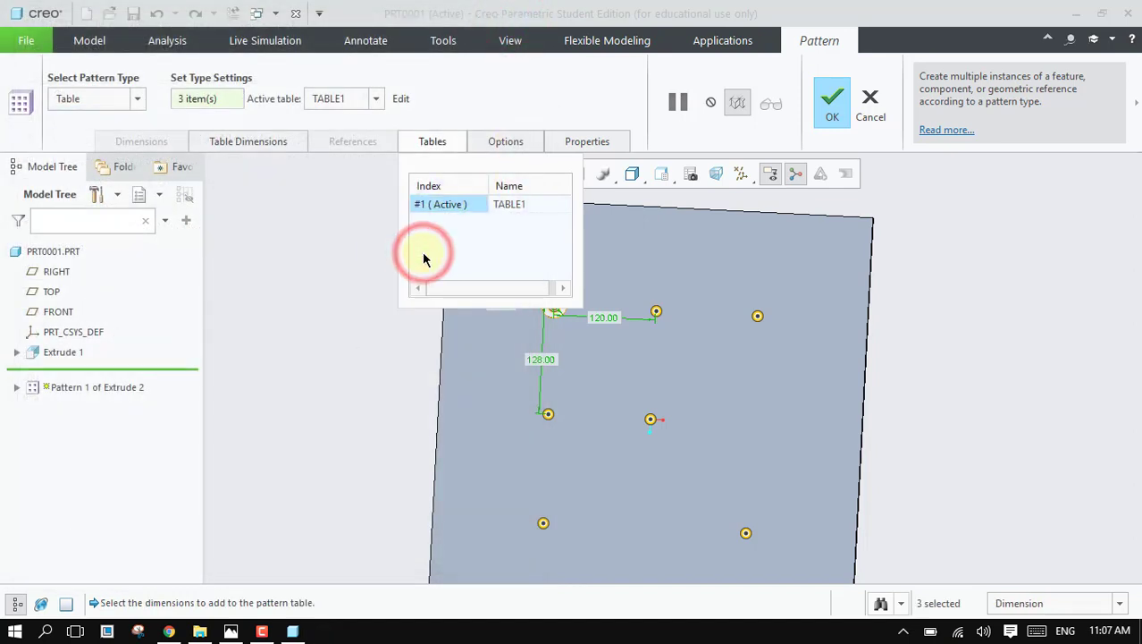
{"action": "right_click", "coordinate": [452, 205]}
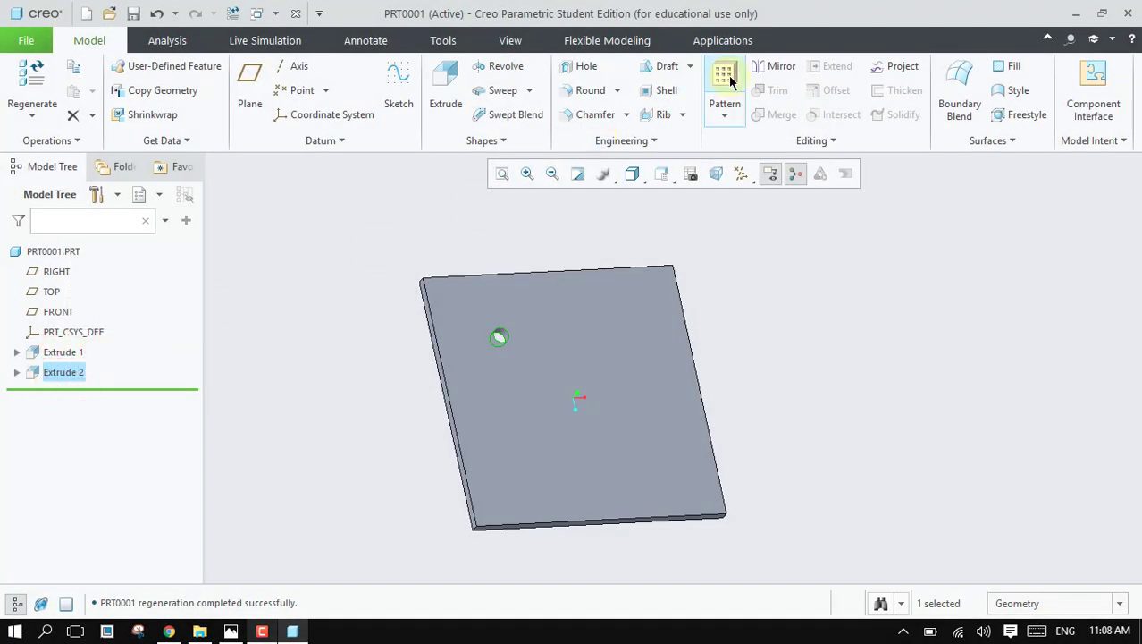
Step: Start a pattern of the hole extrusion on the plate and set its type to Point, driven by a sketch
{"action": "left_click", "coordinate": [725, 78]}
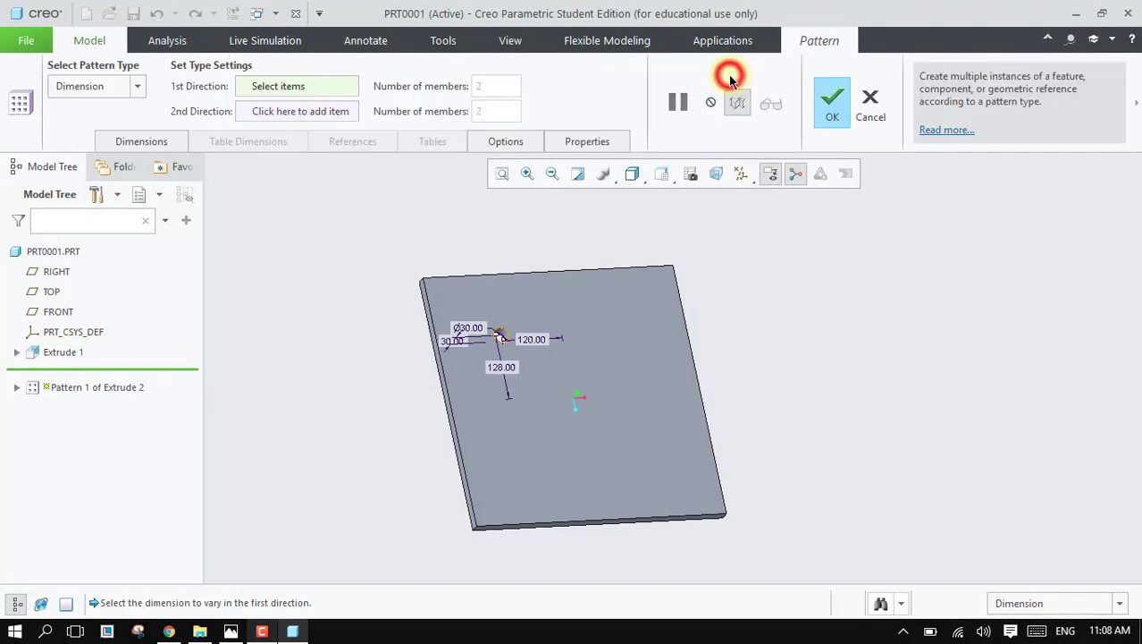
{"action": "left_click", "coordinate": [135, 86]}
{"action": "left_click", "coordinate": [85, 229]}
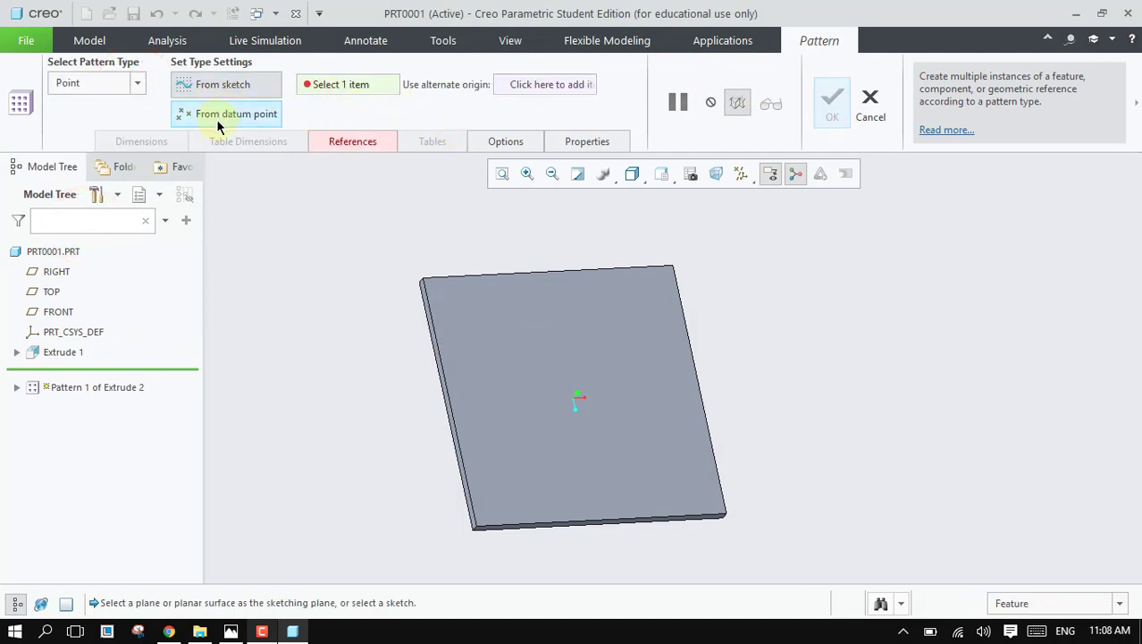
{"action": "left_click", "coordinate": [509, 377]}
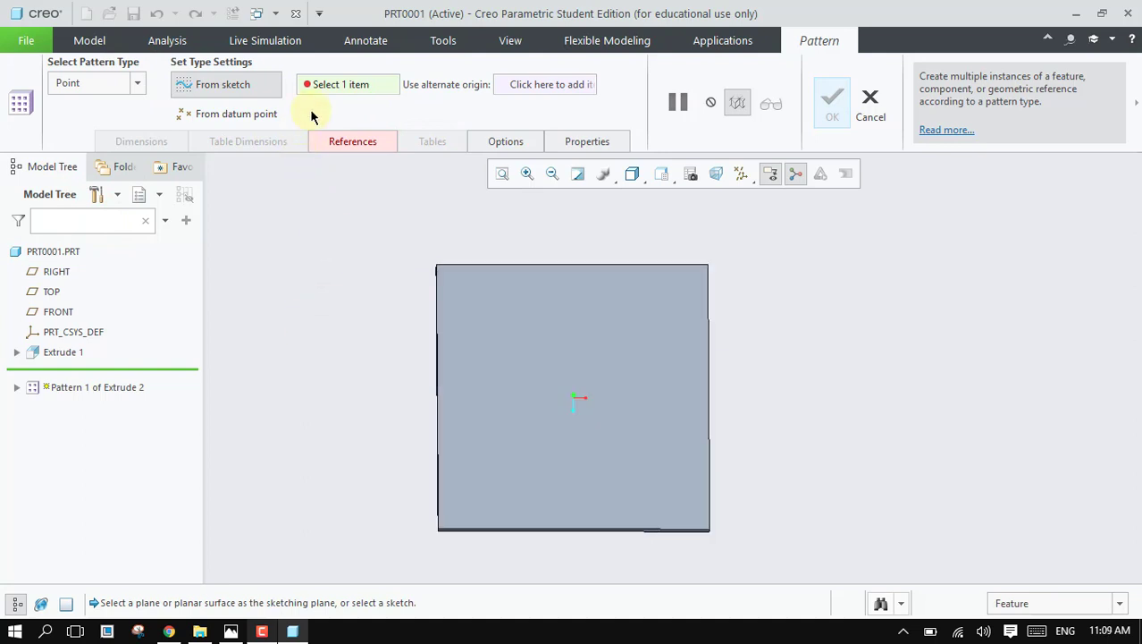
Step: Define the pattern's internal sketch on the plate's large flat face, using the RIGHT datum plane as the right-facing reference, and view it face-on
{"action": "left_click", "coordinate": [369, 84]}
{"action": "left_click", "coordinate": [356, 143]}
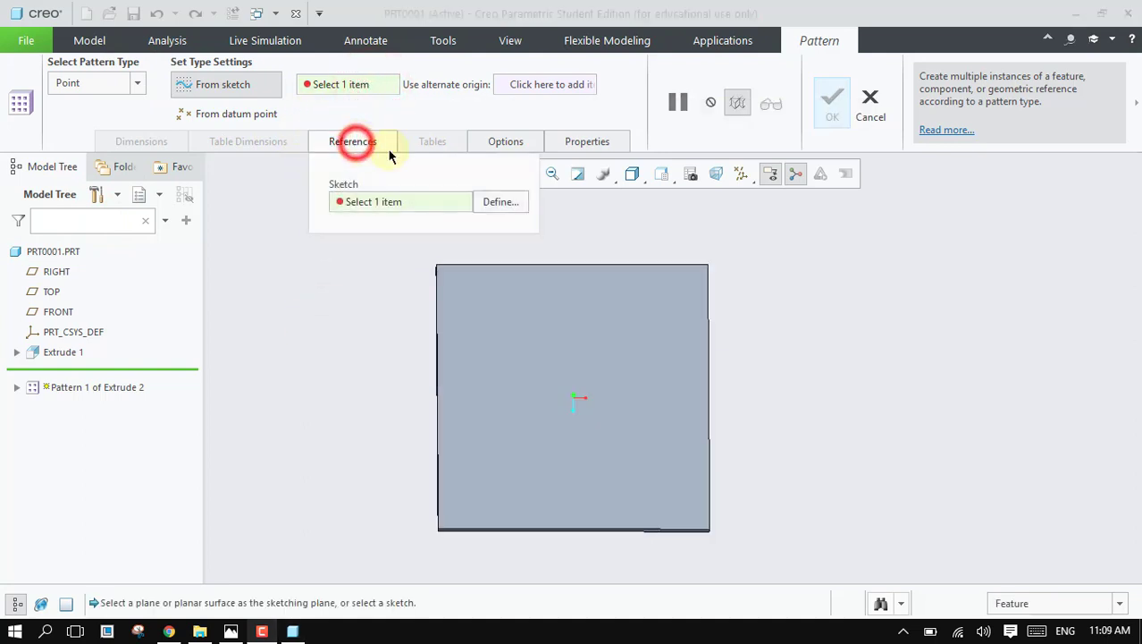
{"action": "left_click", "coordinate": [501, 201]}
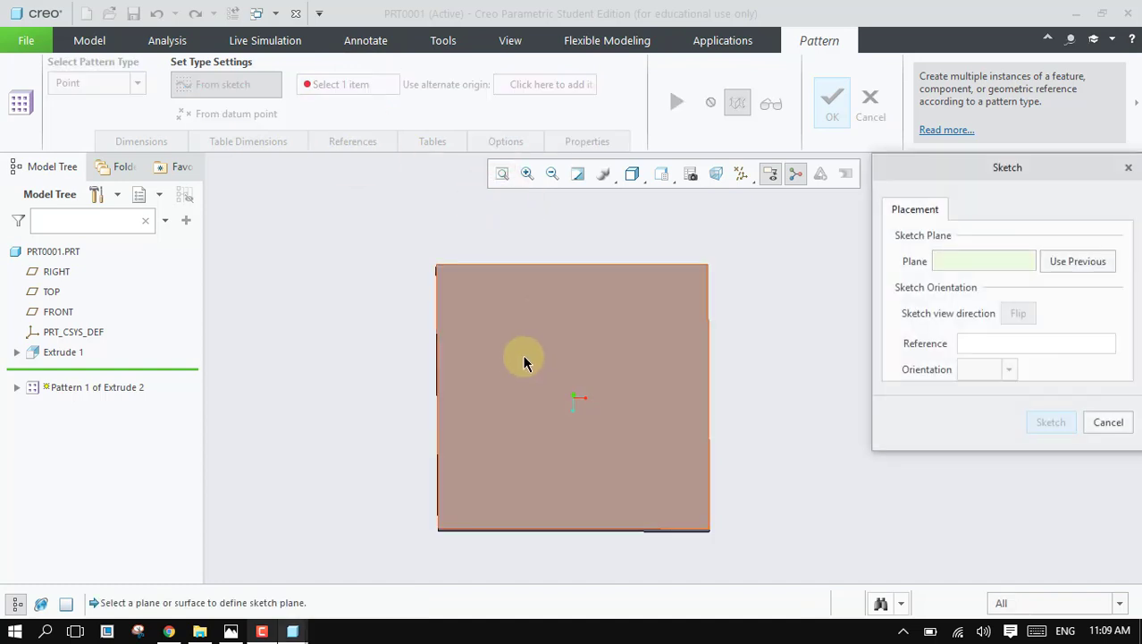
{"action": "left_click", "coordinate": [524, 362]}
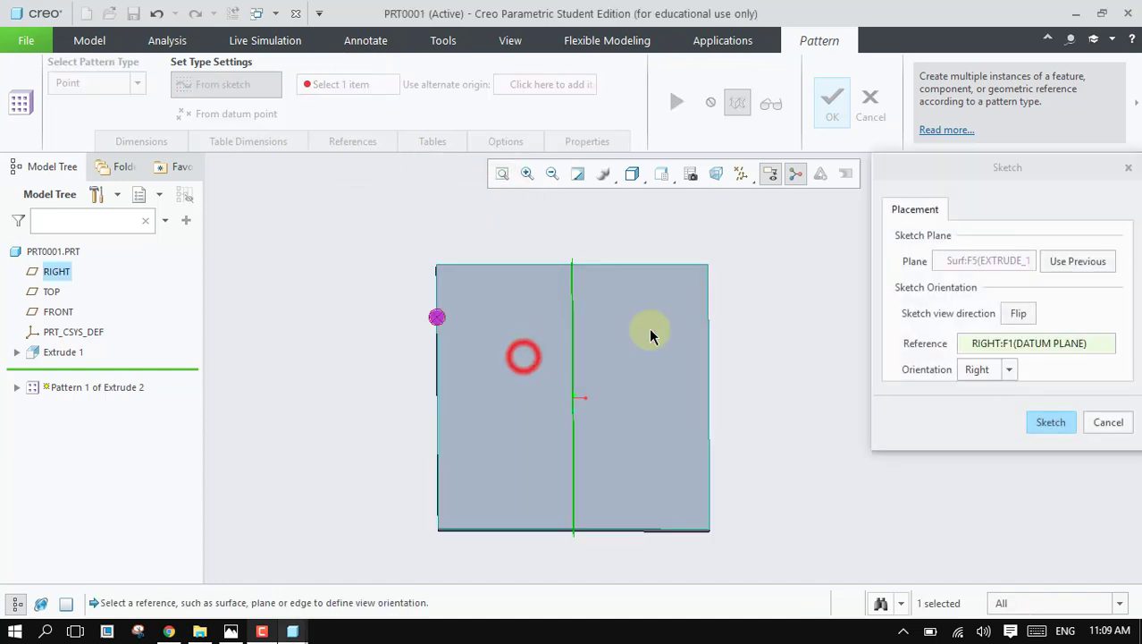
{"action": "left_click", "coordinate": [1050, 422]}
{"action": "left_click", "coordinate": [714, 175]}
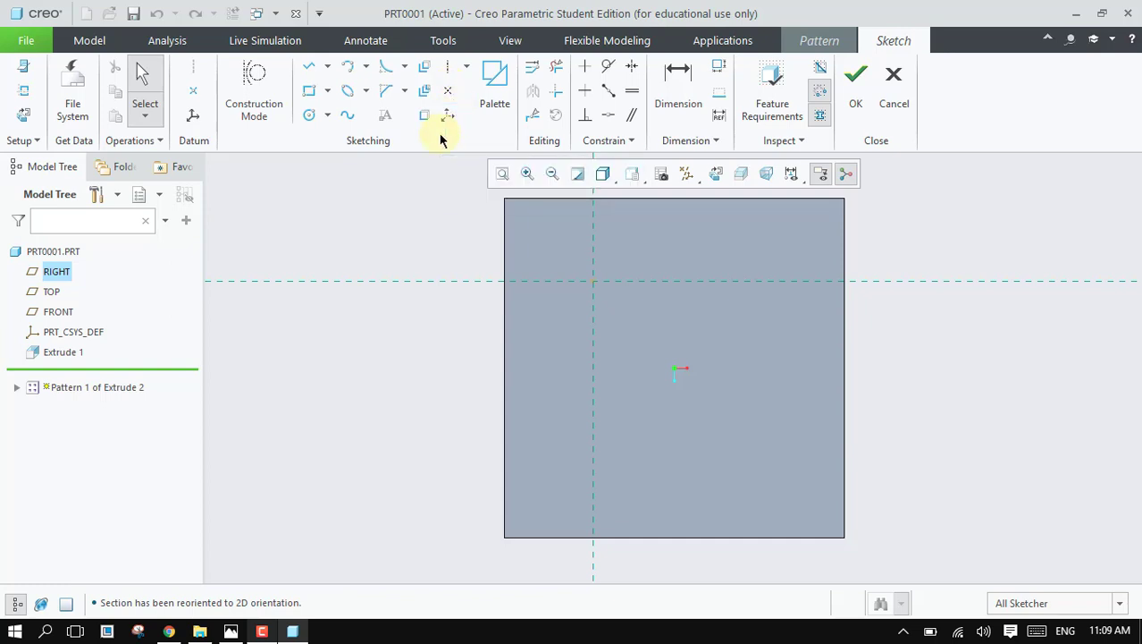
Step: Place six datum points scattered over the plate: upper left, upper right, lower right, middle left, lower left and near the centre
{"action": "left_click", "coordinate": [192, 93]}
{"action": "left_click", "coordinate": [562, 248]}
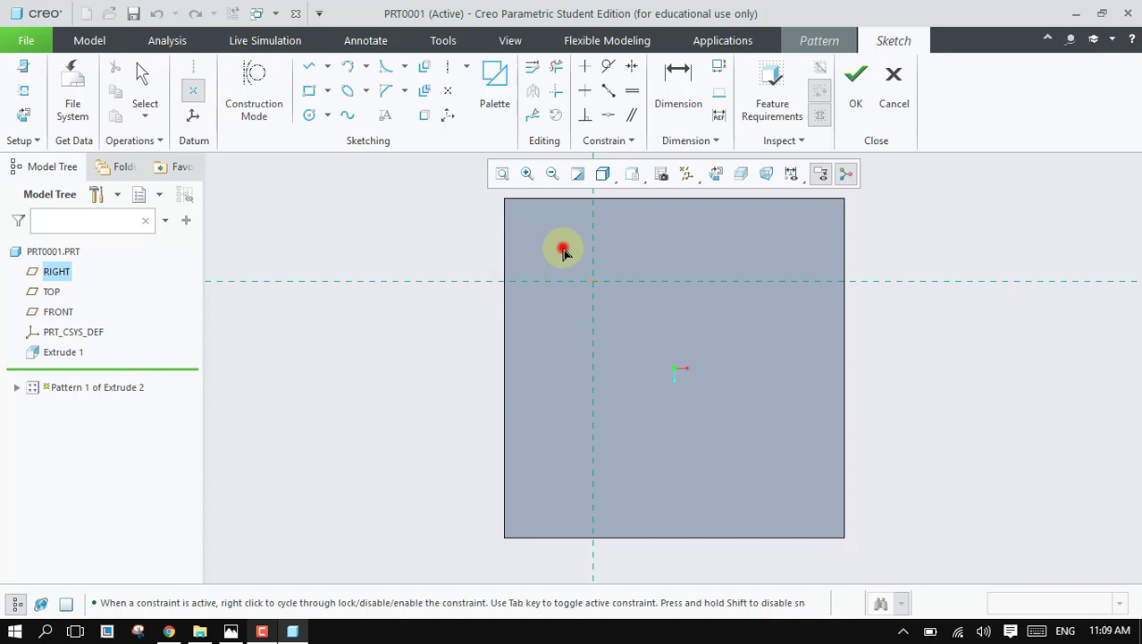
{"action": "left_click", "coordinate": [796, 252]}
{"action": "left_click", "coordinate": [735, 469]}
{"action": "left_click", "coordinate": [569, 393]}
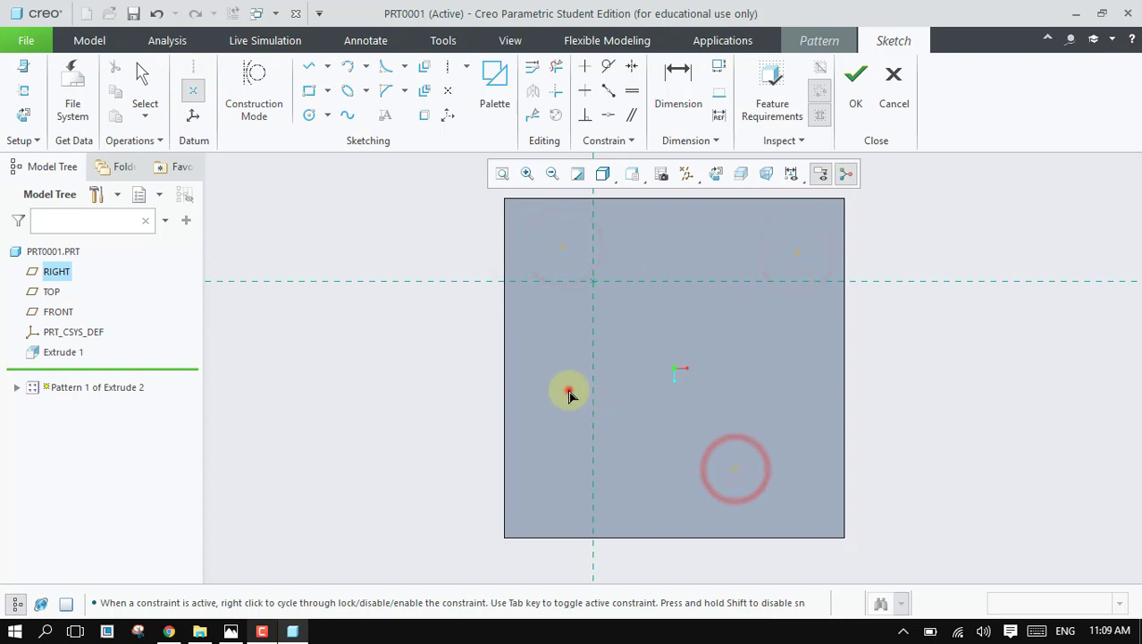
{"action": "left_click", "coordinate": [545, 451]}
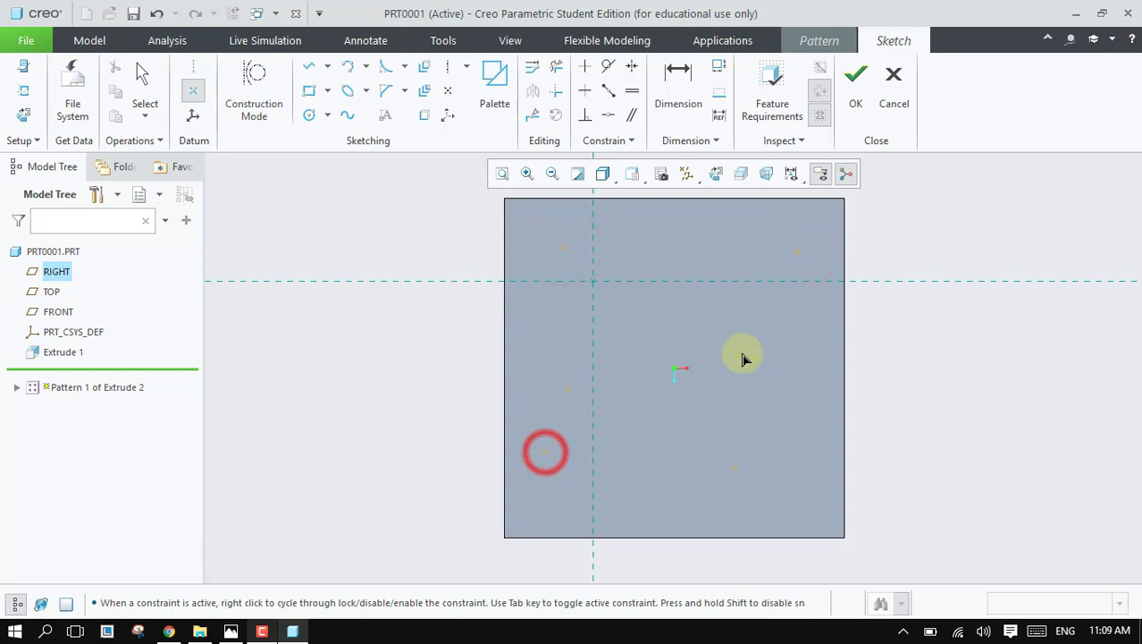
{"action": "left_click", "coordinate": [692, 355]}
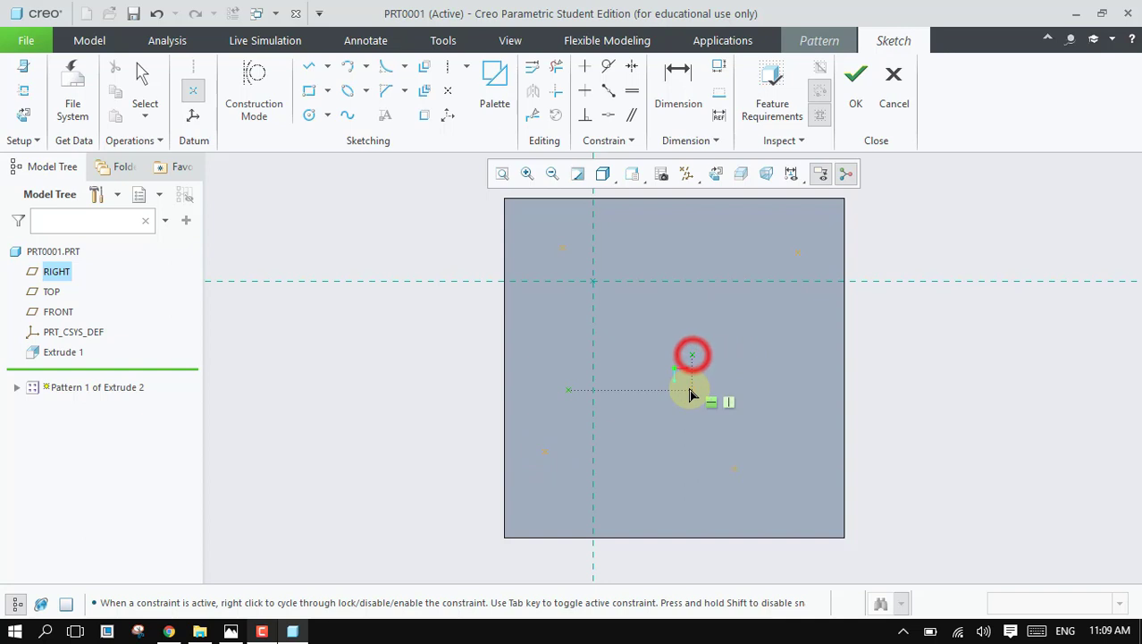
{"action": "middle_click", "coordinate": [864, 367]}
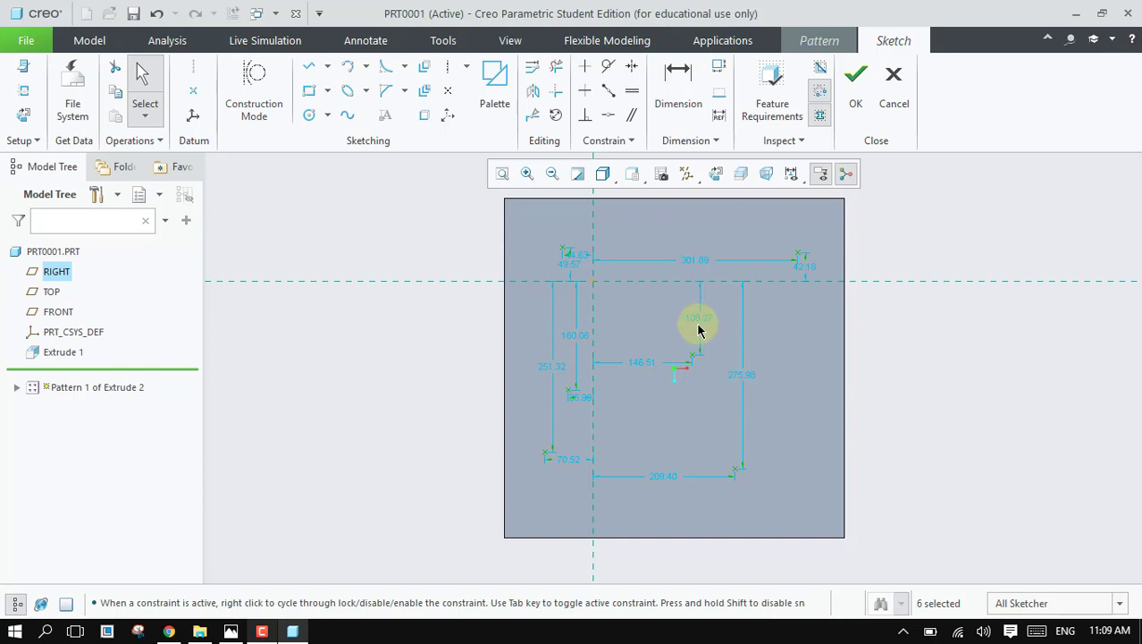
Step: Finish the point sketch and complete the pattern with a hole at every sketched point
{"action": "left_click", "coordinate": [861, 87]}
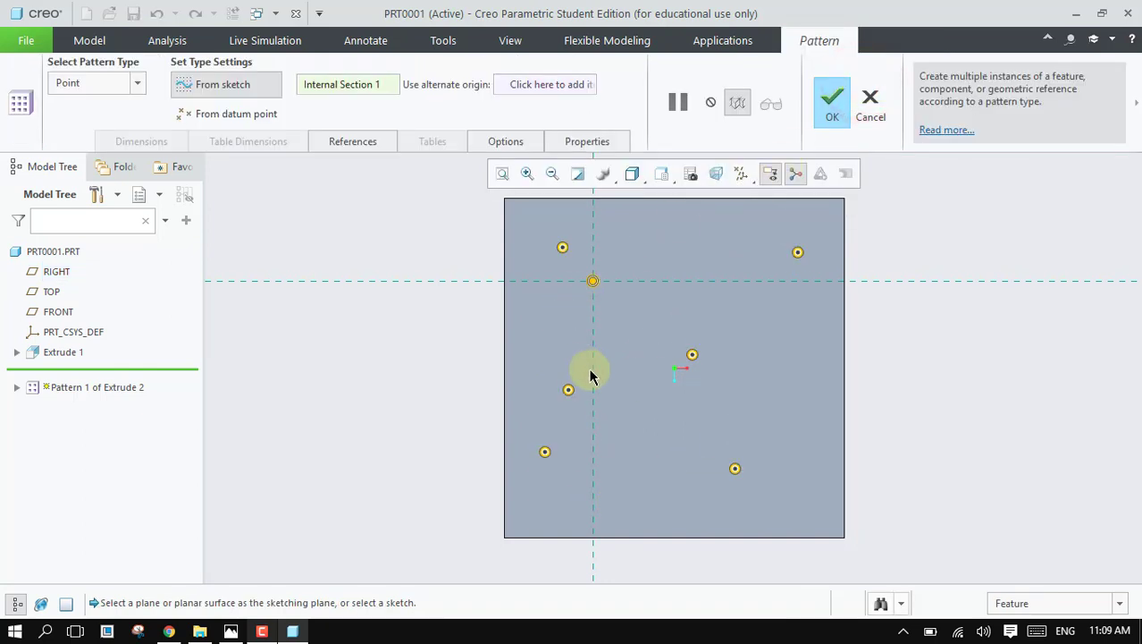
{"action": "left_click", "coordinate": [833, 119]}
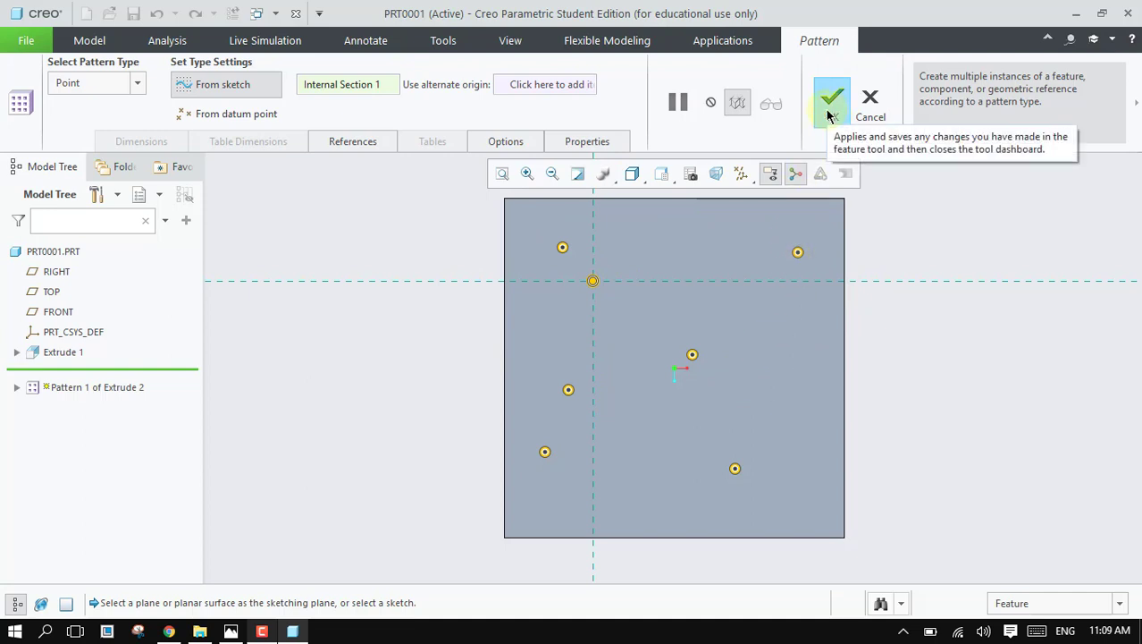
{"action": "left_click", "coordinate": [828, 113]}
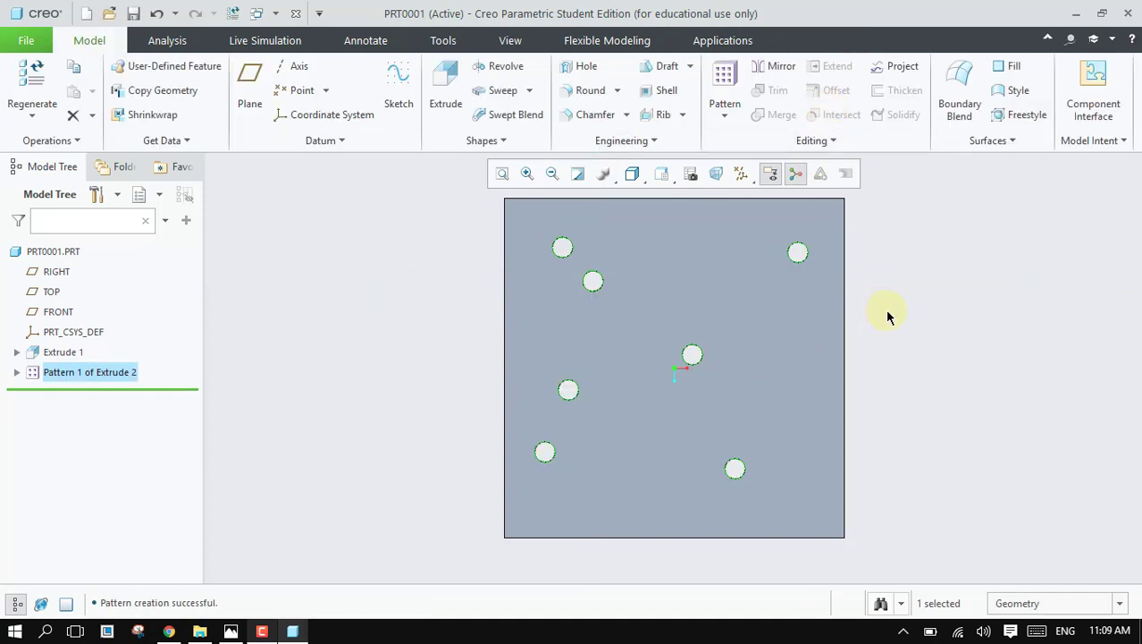
{"action": "mouse_move", "coordinate": [888, 316]}
{"action": "middle_mouse_down"}
{"action": "mouse_move", "coordinate": [897, 289]}
{"action": "mouse_move", "coordinate": [892, 307]}
{"action": "middle_mouse_up"}
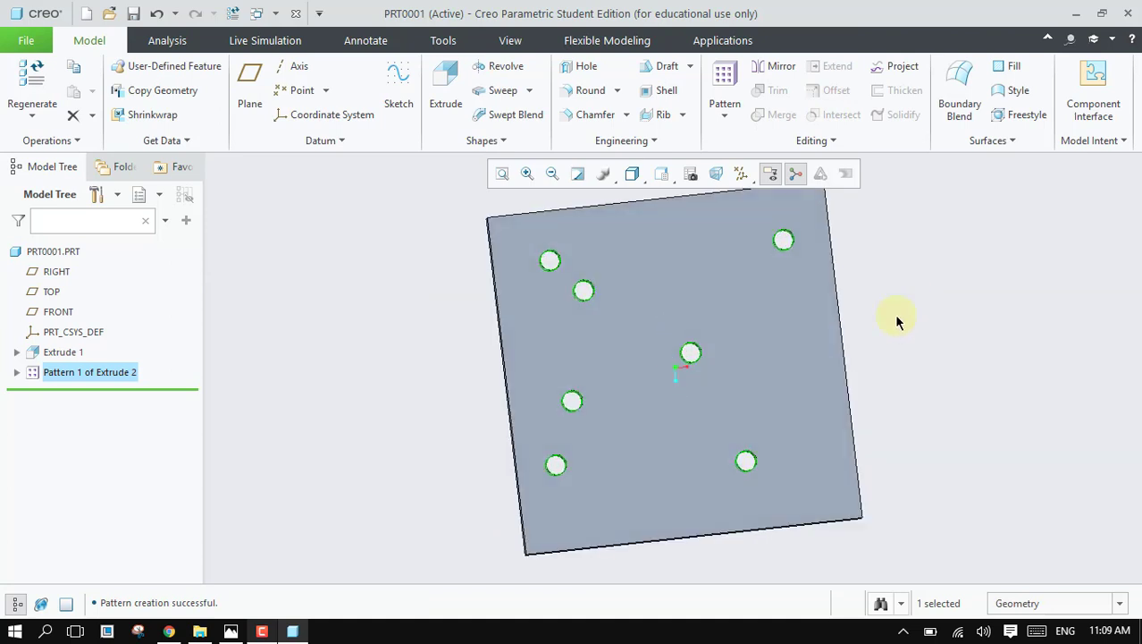
{"action": "right_click", "coordinate": [85, 374]}
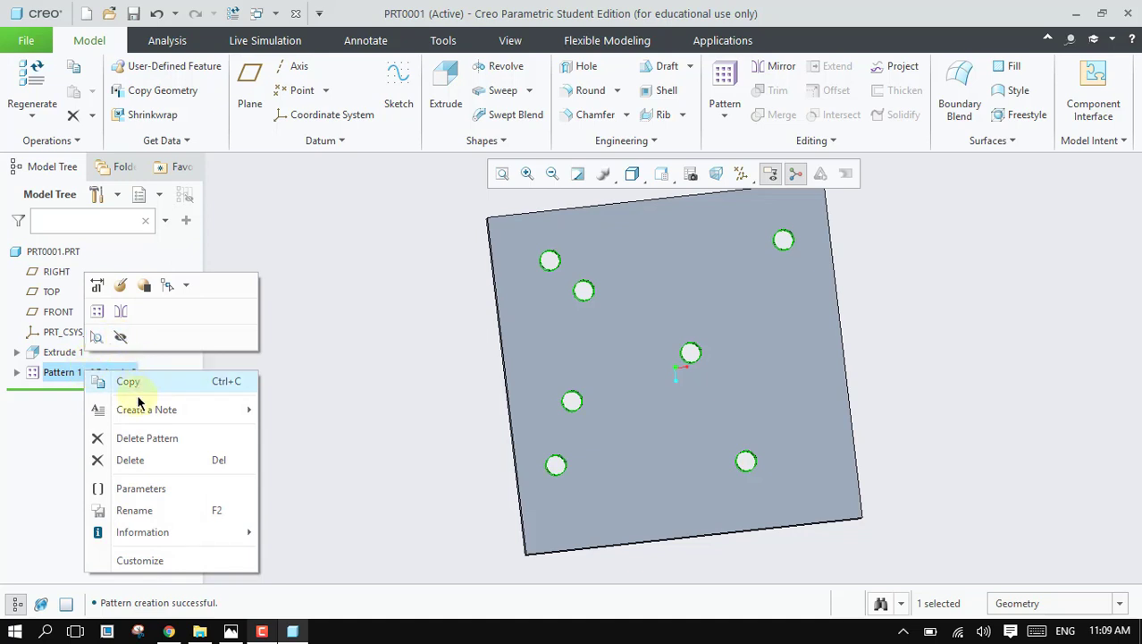
{"action": "left_click", "coordinate": [320, 389]}
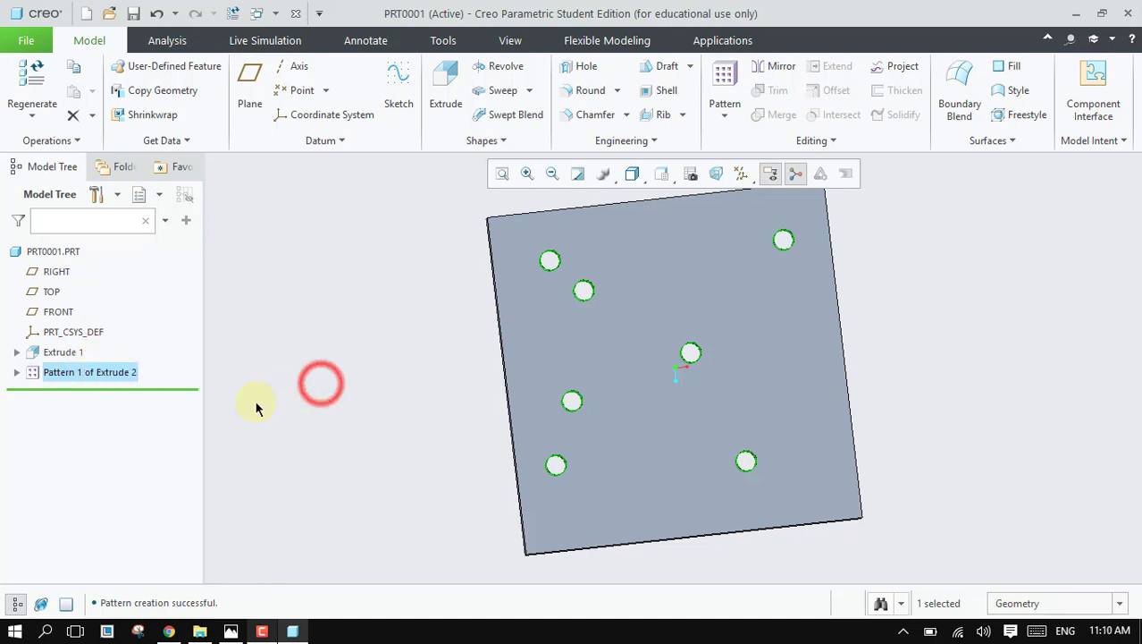